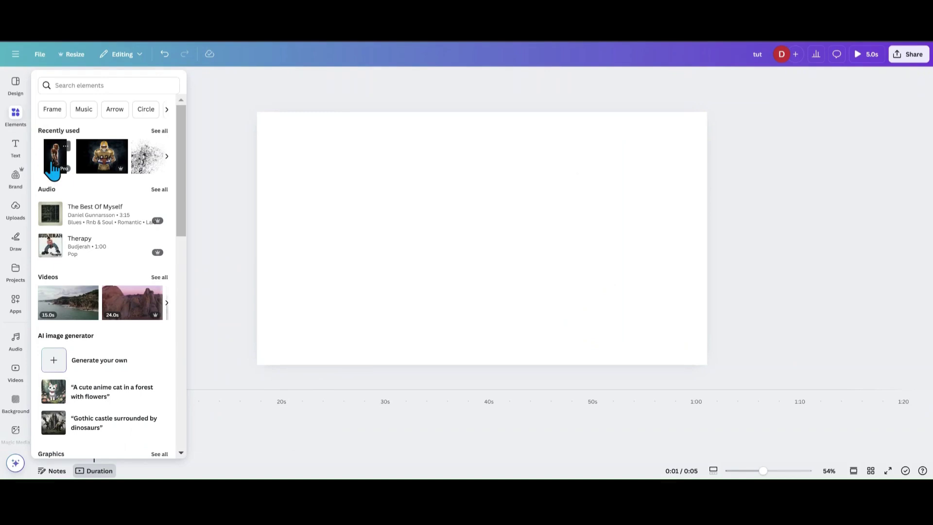
Add the recently used standing football player photo to the page and remove its background.
click(52, 161)
drag(520, 235, 512, 227)
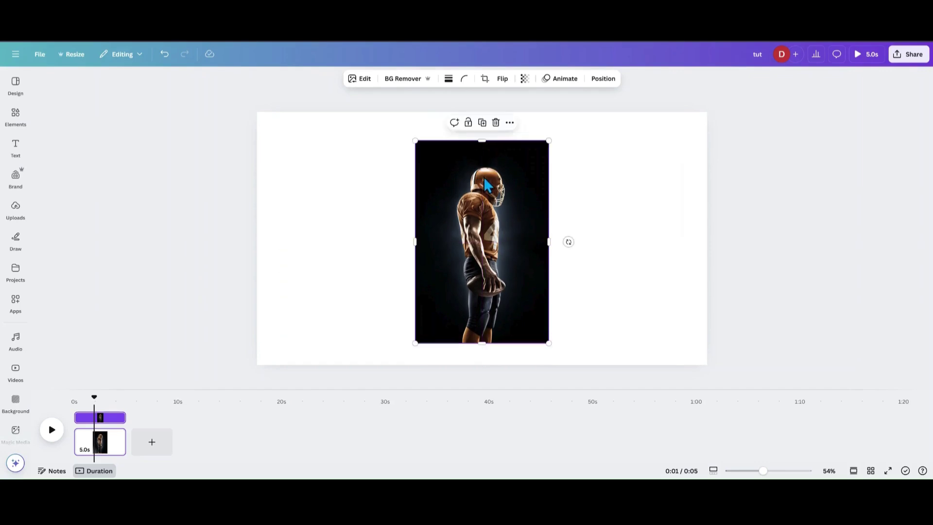
click(398, 85)
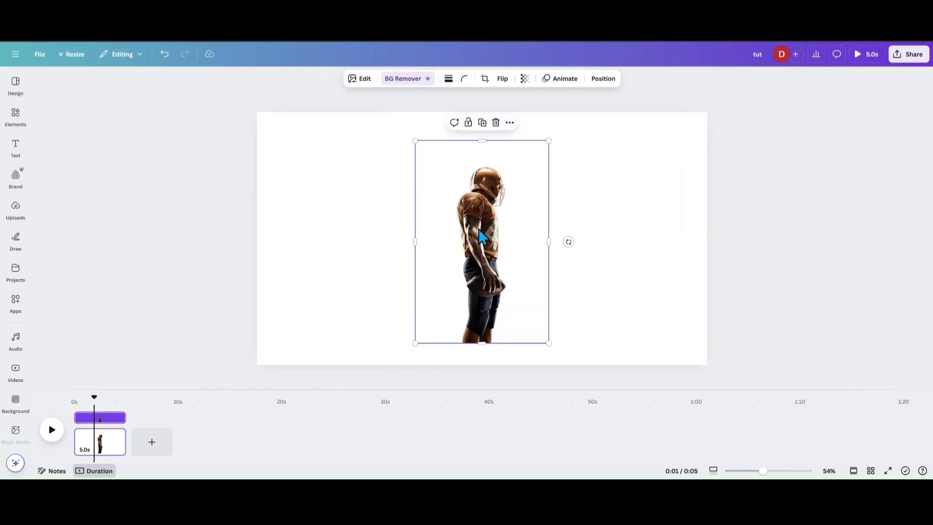
click(13, 305)
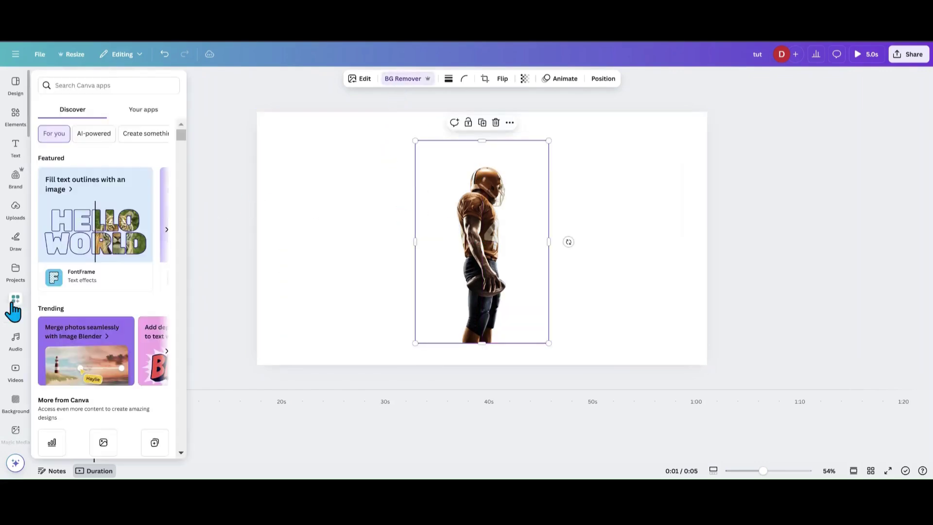
Duplicate the football player cutout twice and line the three copies up in a row.
drag(500, 277, 432, 268)
click(445, 125)
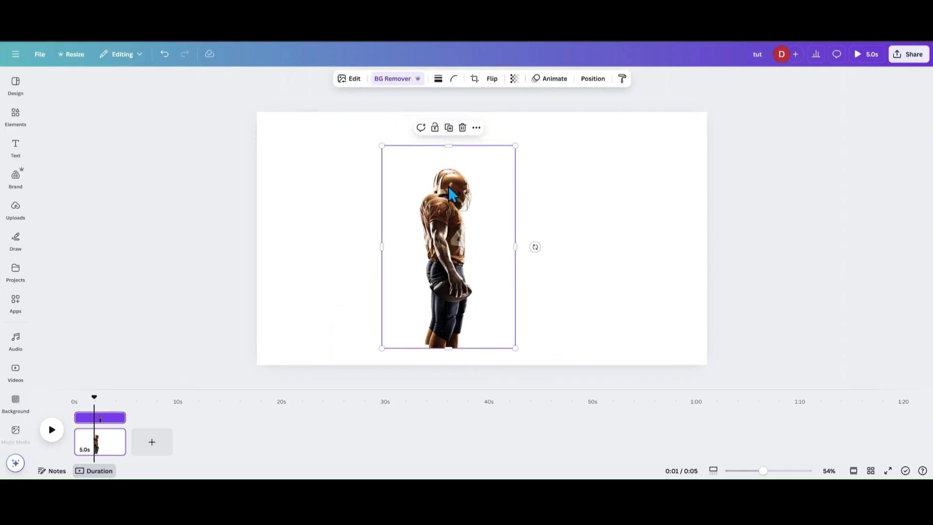
click(539, 133)
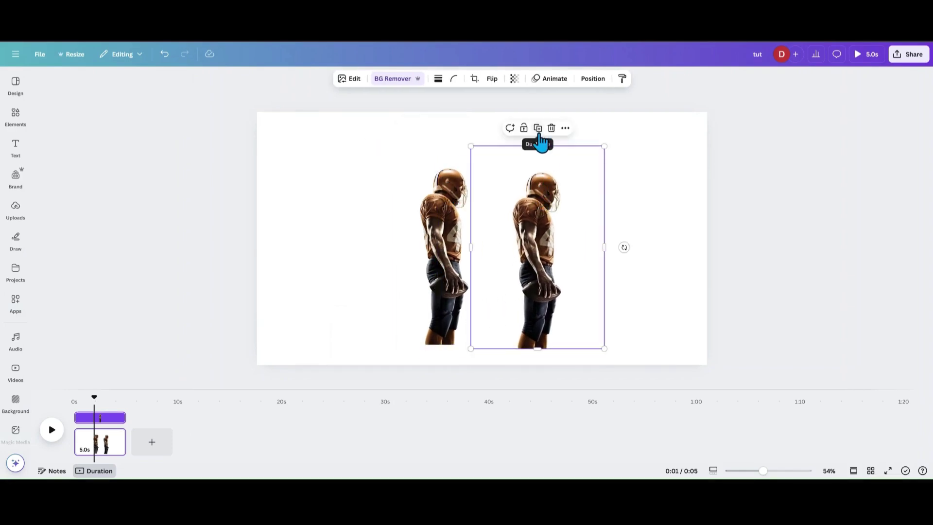
mouse_move(626, 247)
mouse_down()
mouse_move(644, 227)
mouse_move(637, 239)
mouse_up()
click(555, 254)
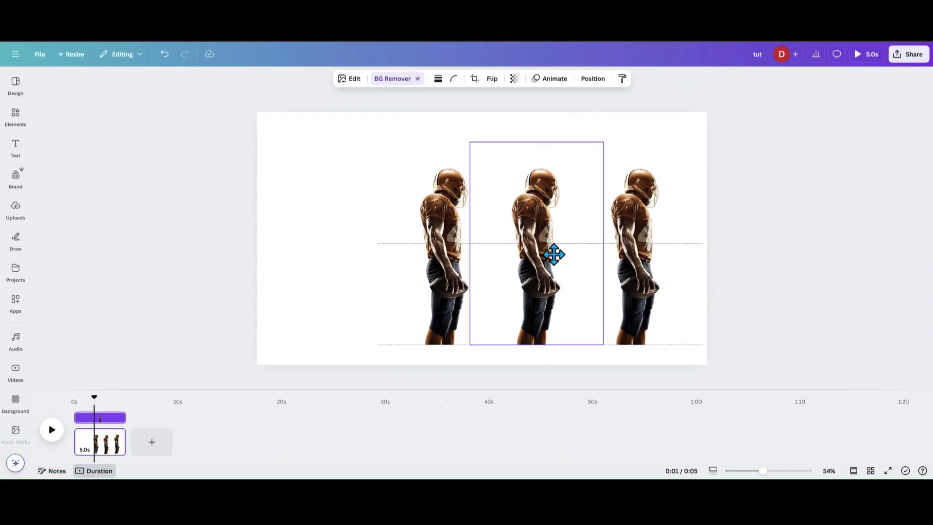
Spread the three player copies apart across the width of the page.
drag(445, 284, 407, 279)
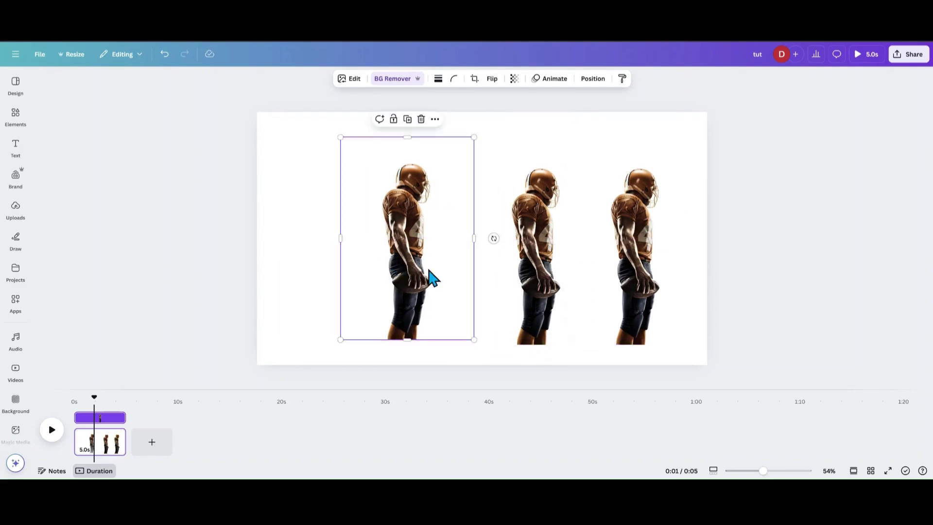
drag(539, 269, 548, 269)
drag(632, 253, 635, 247)
drag(432, 269, 337, 260)
drag(519, 265, 483, 265)
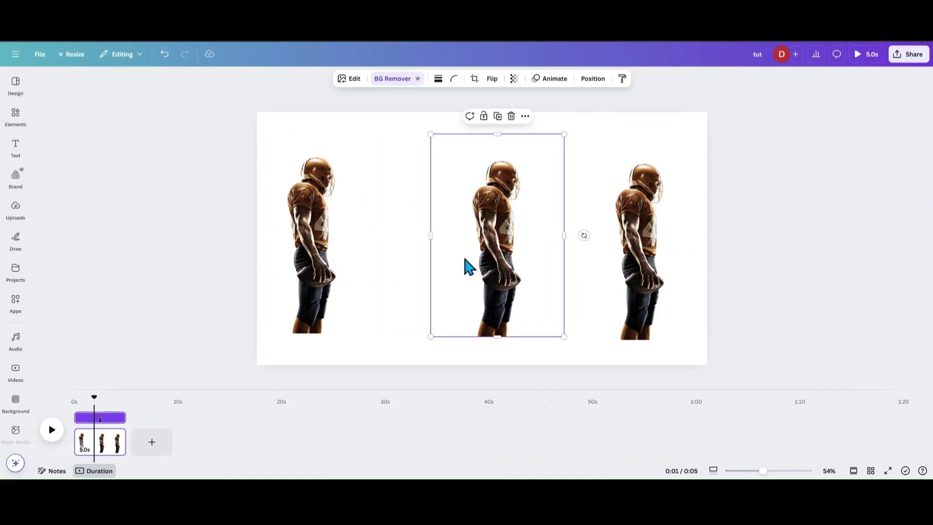
Search the apps for "slice" and open the Slice app for the middle player copy.
click(17, 304)
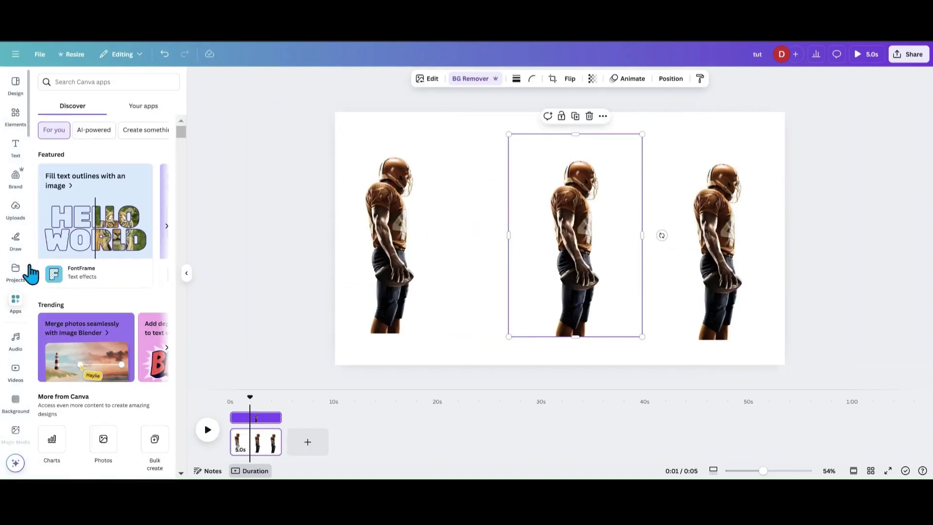
click(99, 82)
text(s)
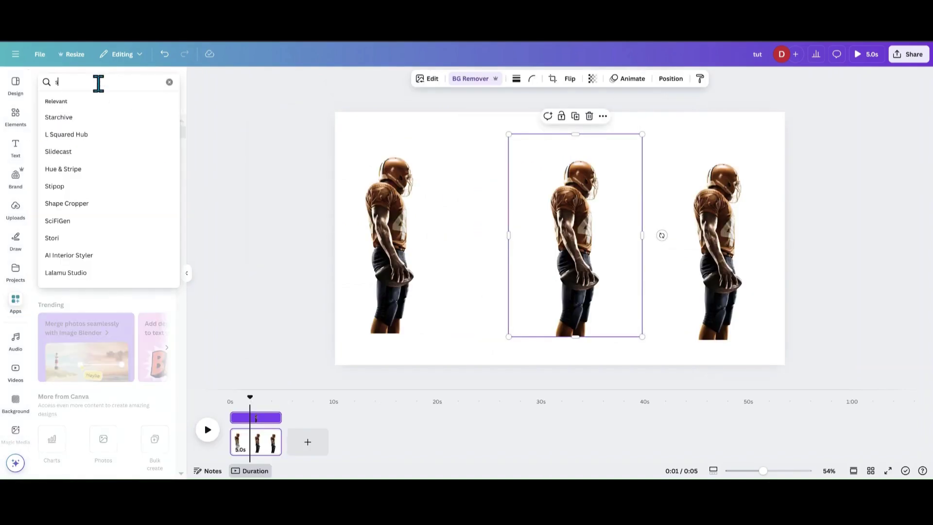
text(lice)
key(Return)
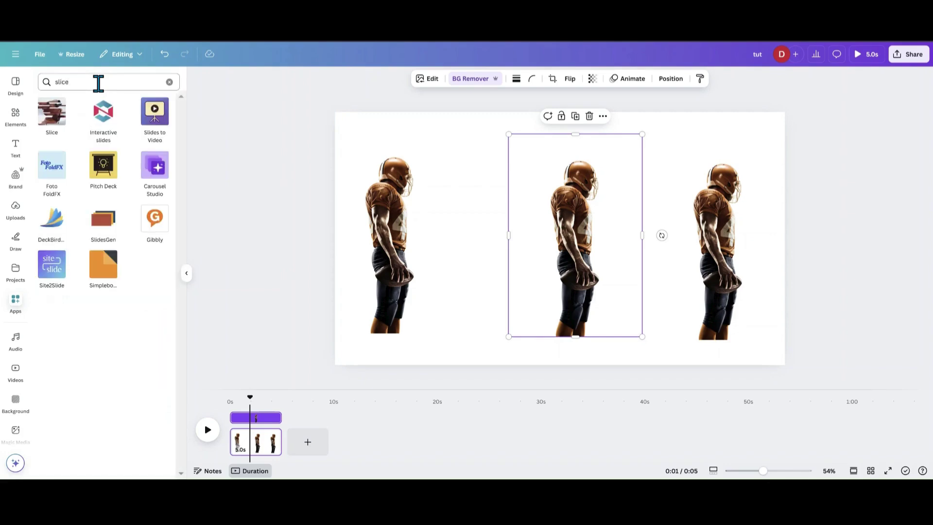
click(53, 125)
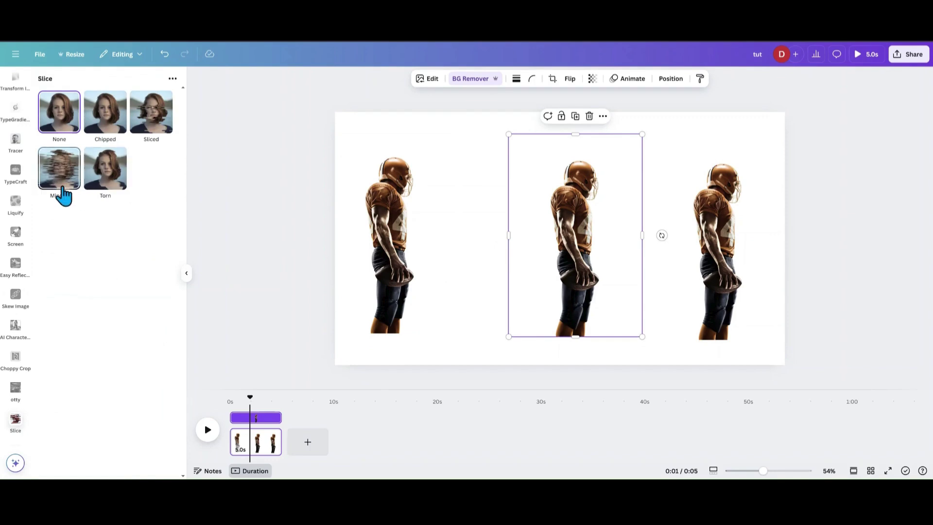
Apply the Minced slice effect to the middle player with offset 0.19 and count 28, and save it.
click(62, 187)
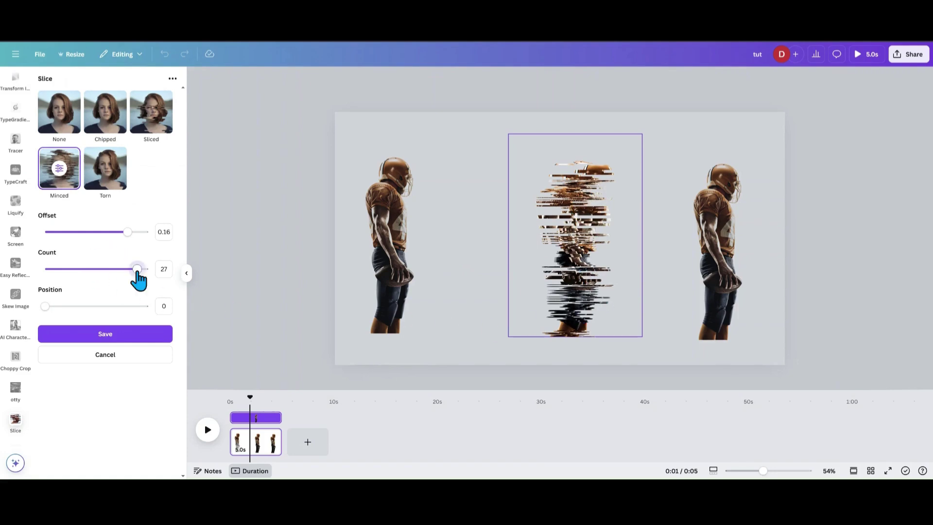
mouse_move(138, 279)
mouse_down()
mouse_move(152, 281)
mouse_move(133, 279)
mouse_move(138, 285)
mouse_up()
drag(125, 245, 147, 252)
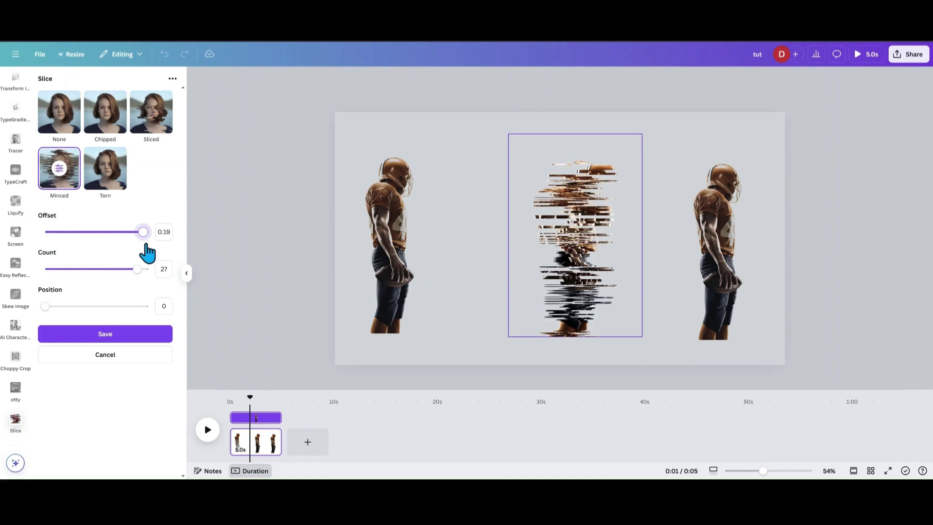
click(141, 270)
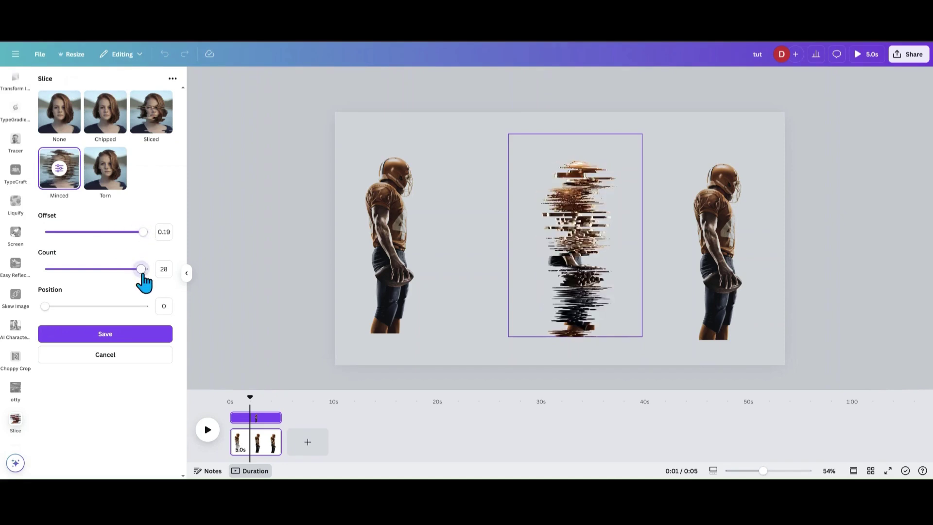
click(130, 340)
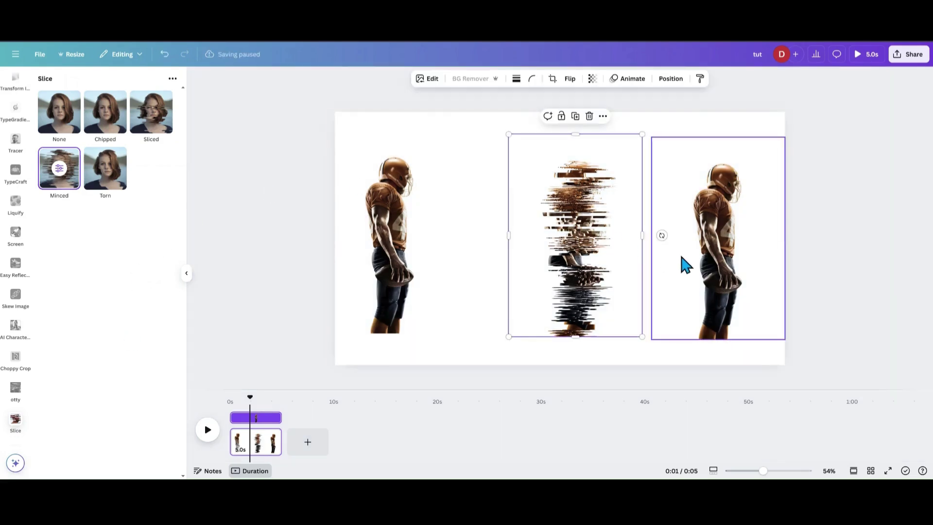
Apply the Minced slice effect to the rightmost player with offset 0.1 and count 24, and save it.
click(706, 267)
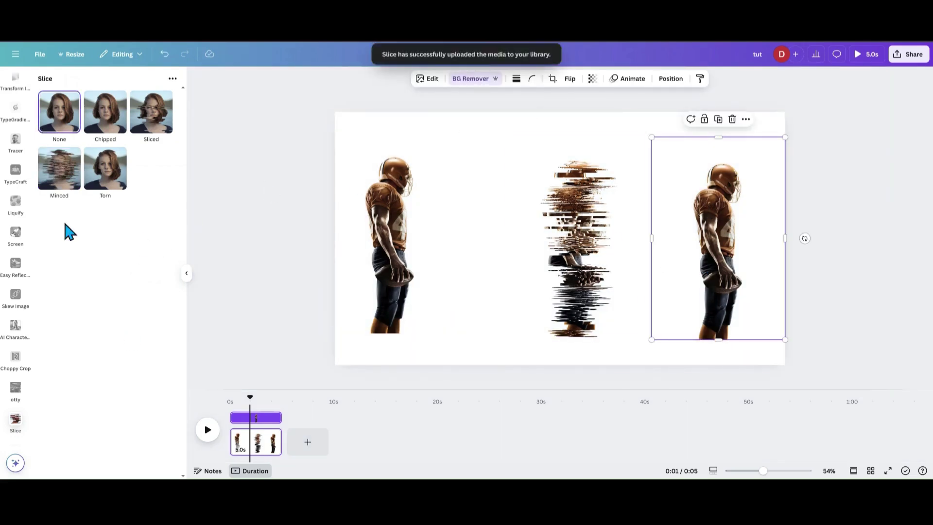
click(48, 187)
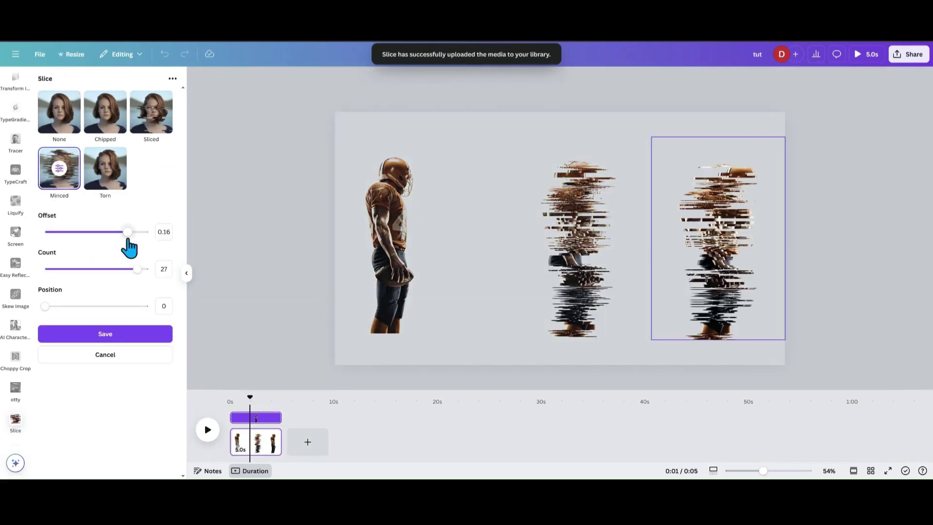
drag(127, 232, 98, 235)
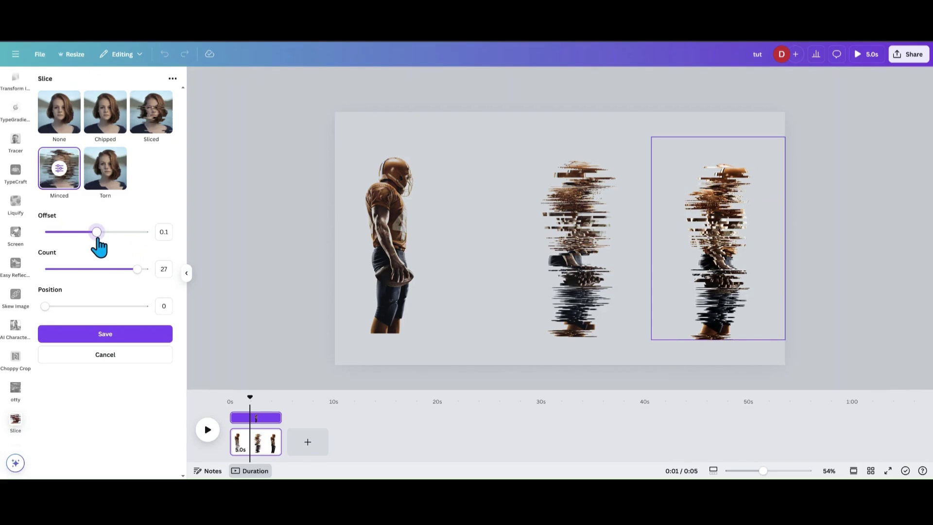
drag(135, 269, 126, 269)
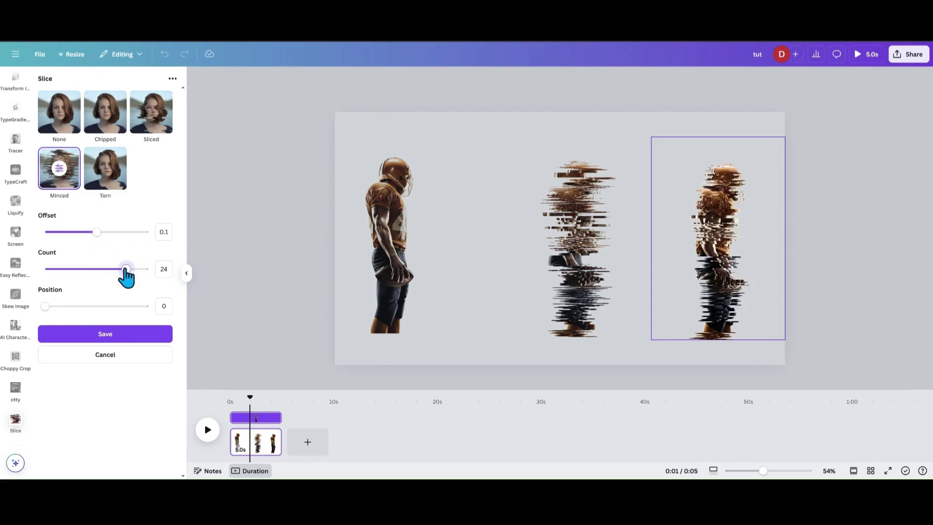
click(117, 333)
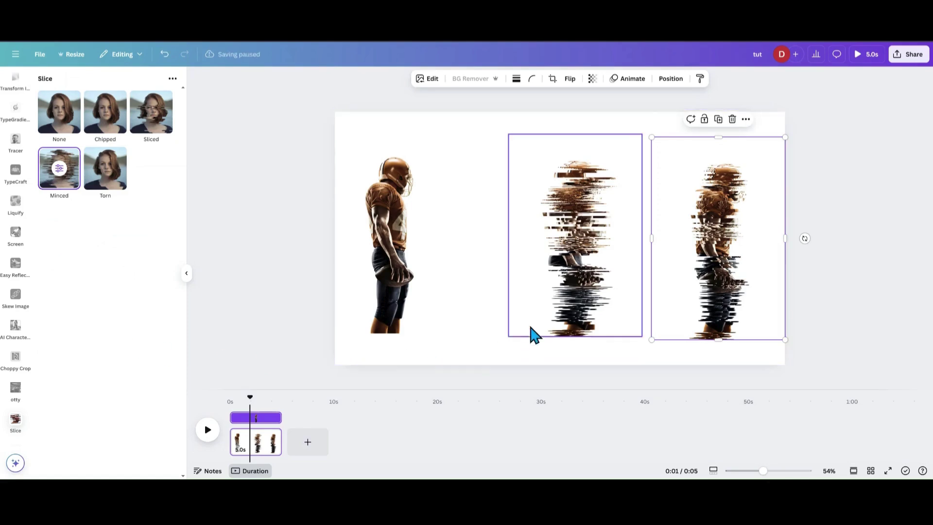
Order the layers with the intact player above the lightly minced copy and the heavily minced copy lowest, and realign the intact and middle figures.
drag(560, 308, 533, 298)
click(671, 79)
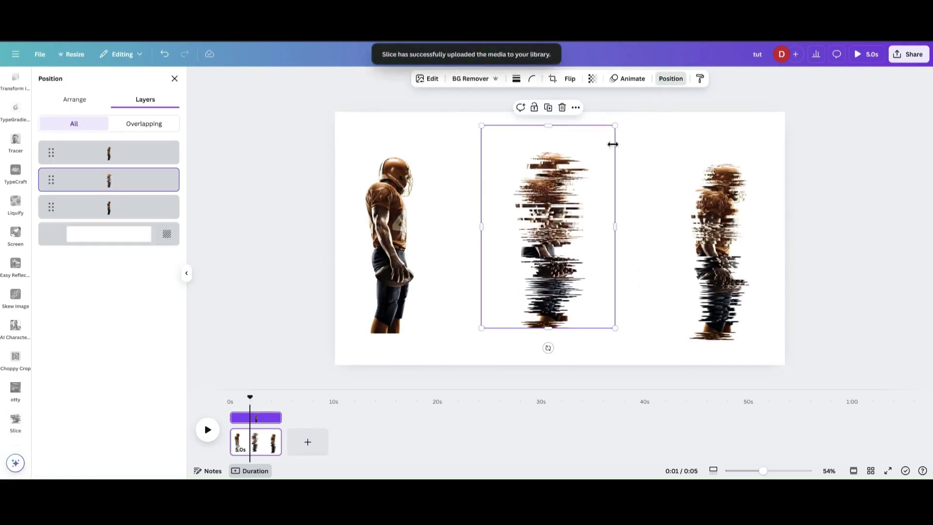
drag(131, 174, 130, 216)
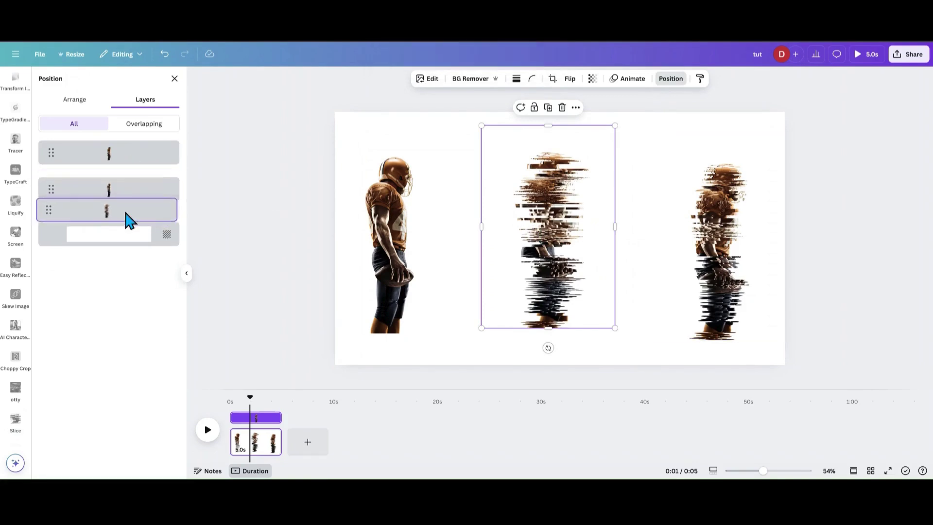
drag(569, 223, 564, 232)
click(702, 245)
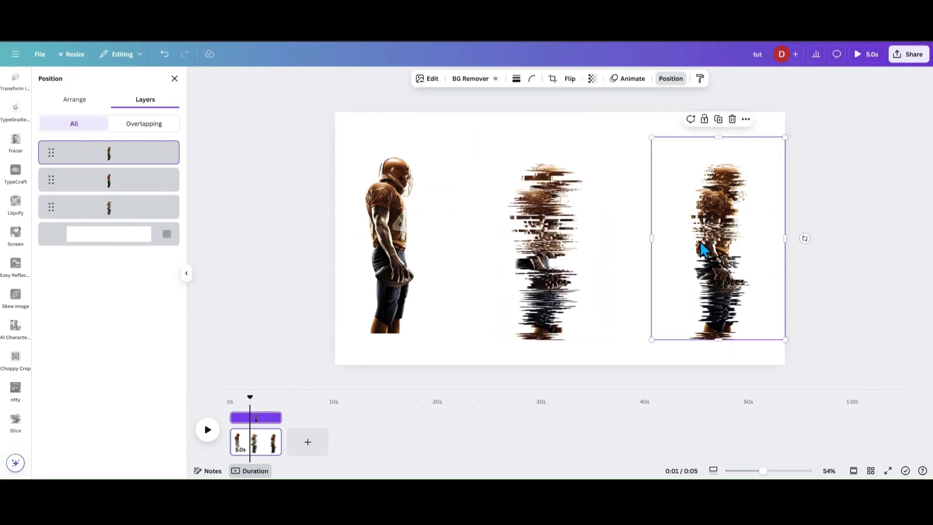
drag(144, 156, 139, 194)
drag(397, 242, 417, 251)
drag(572, 271, 582, 280)
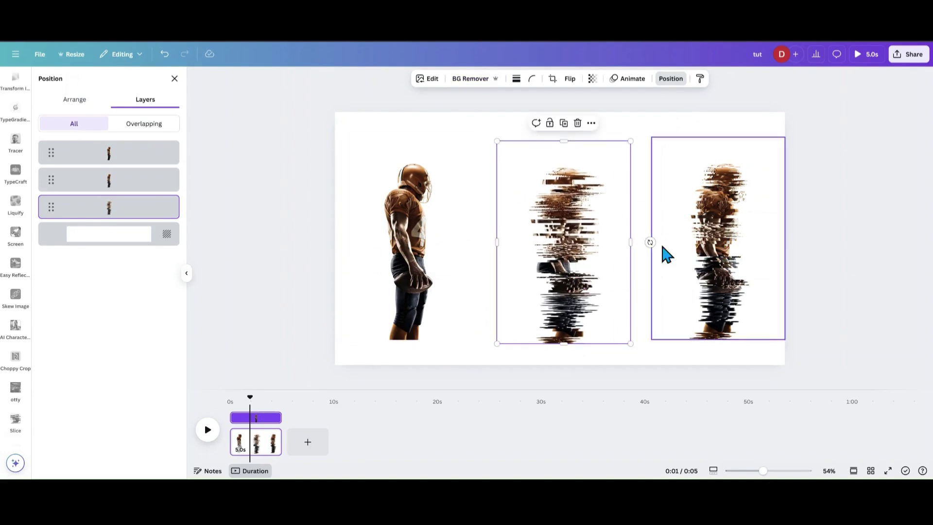
Blur the whole image of the middle, heavily minced player at intensity 57.
click(426, 79)
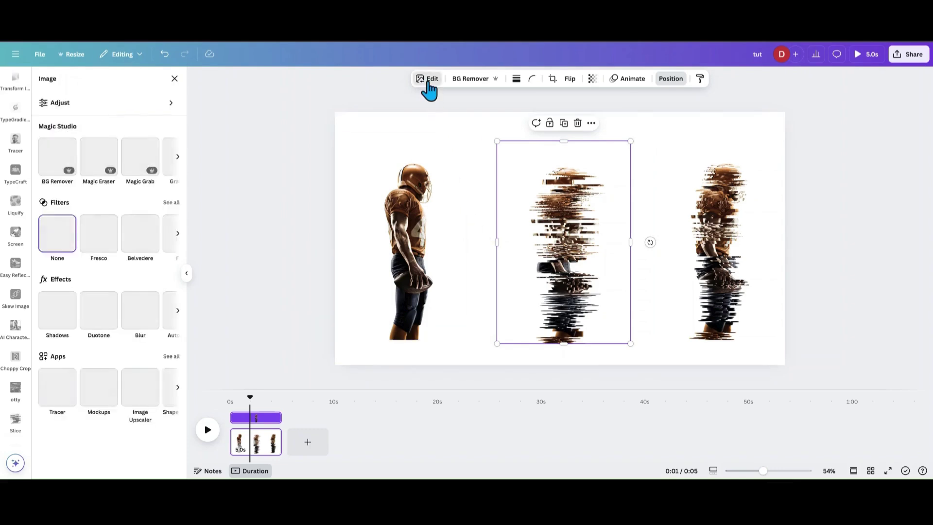
click(139, 315)
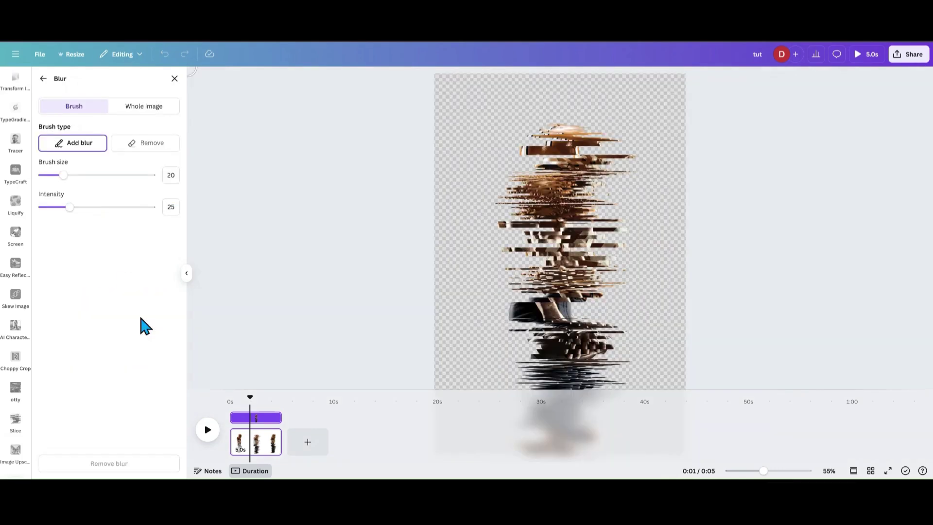
click(137, 109)
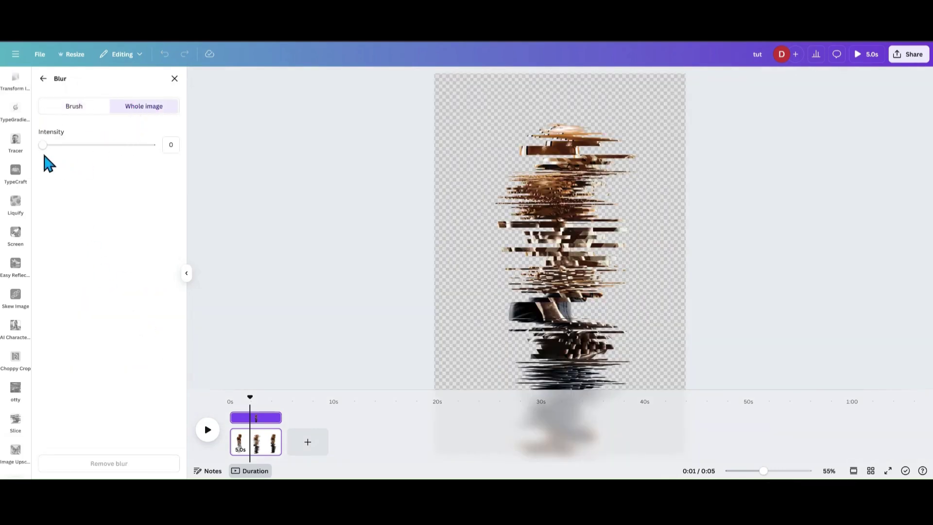
drag(43, 145, 105, 155)
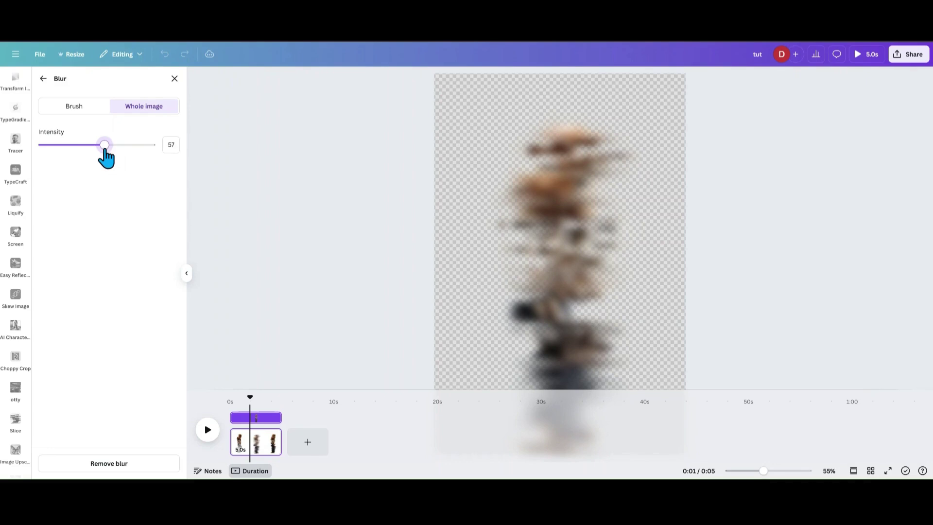
click(43, 78)
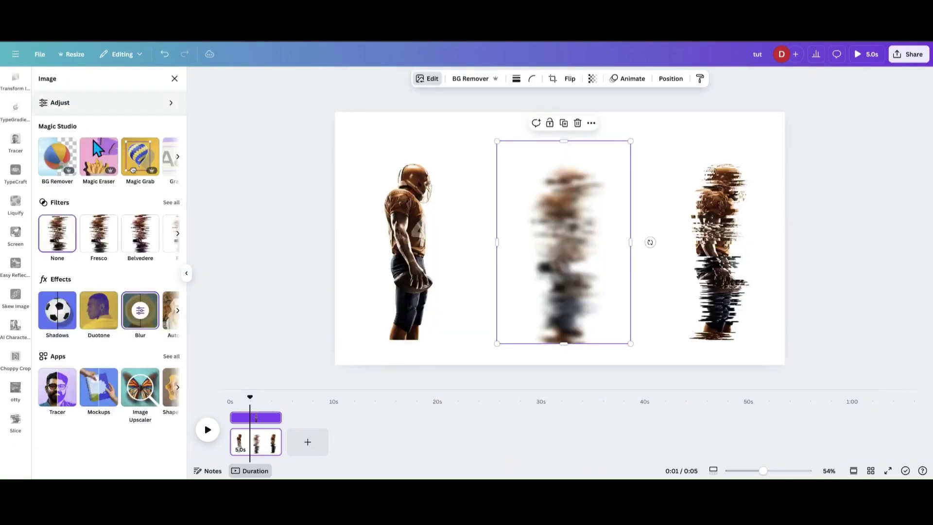
Blur the whole image of the rightmost, lightly minced player at intensity 46.
click(701, 238)
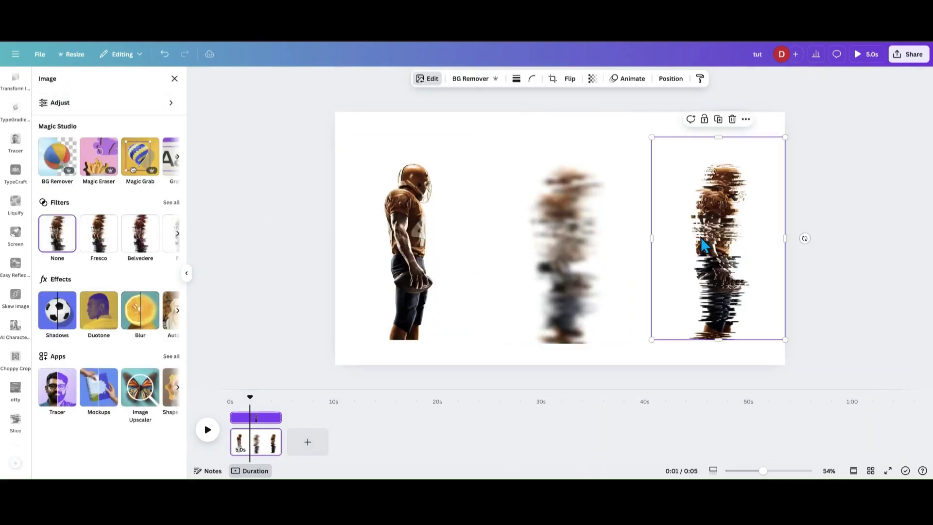
click(670, 79)
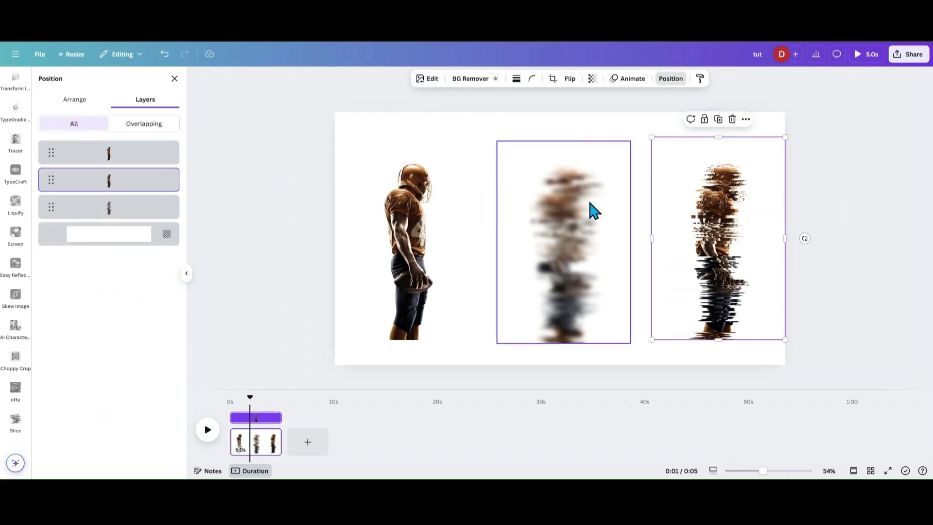
click(429, 79)
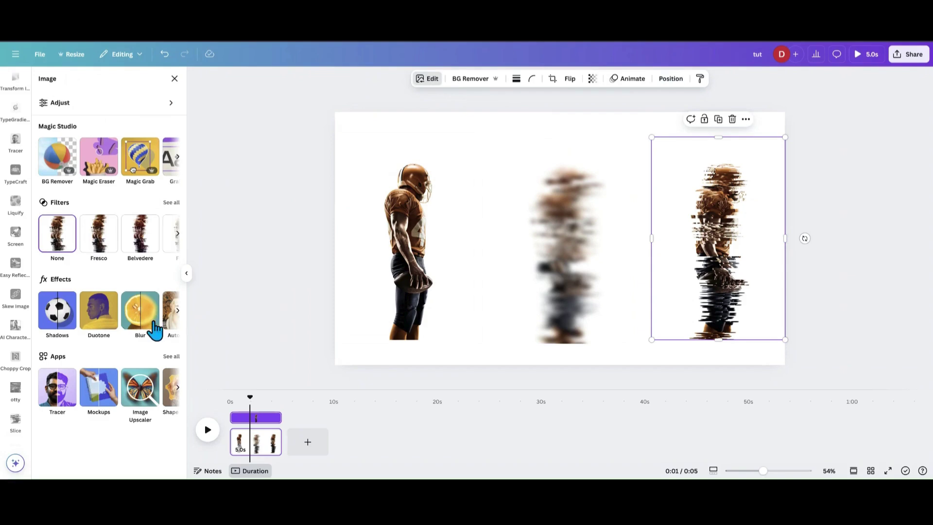
click(134, 322)
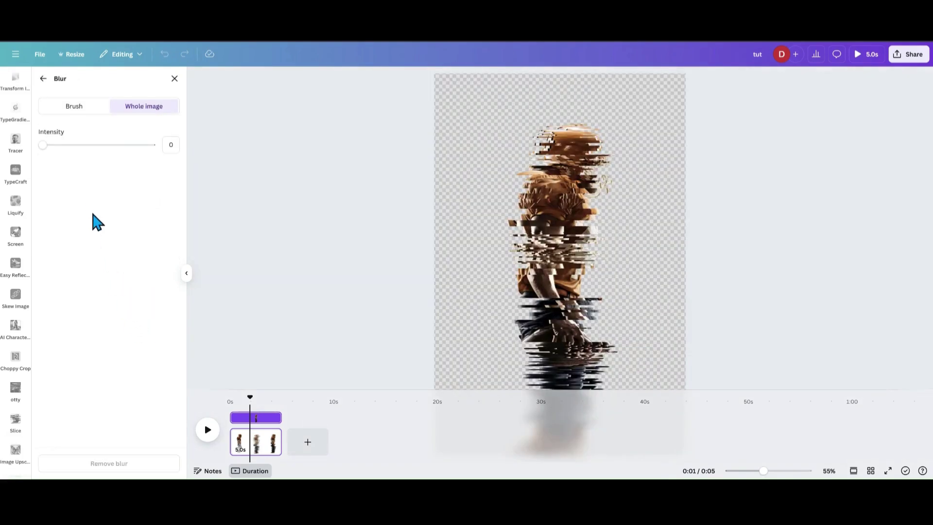
drag(43, 145, 92, 145)
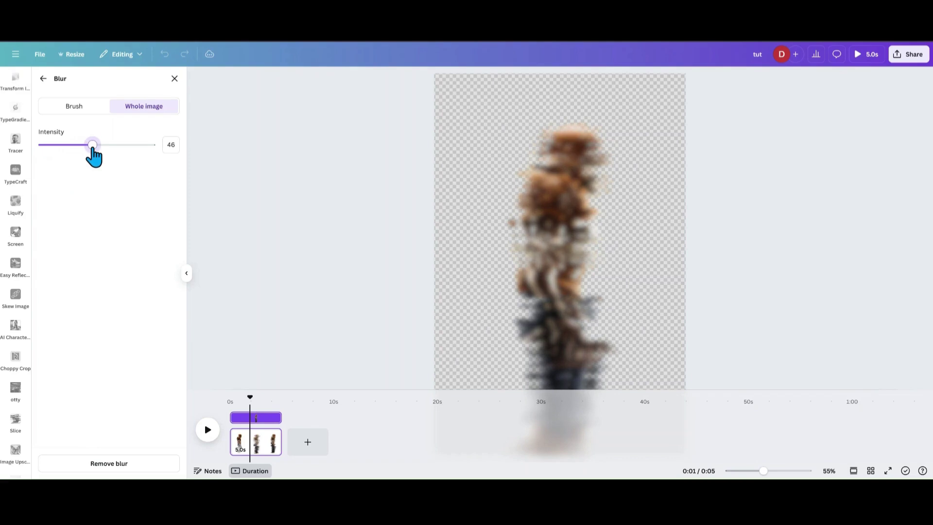
Stack the two blurred players and the intact player on top of each other in the middle of the page.
click(174, 78)
drag(549, 252, 538, 249)
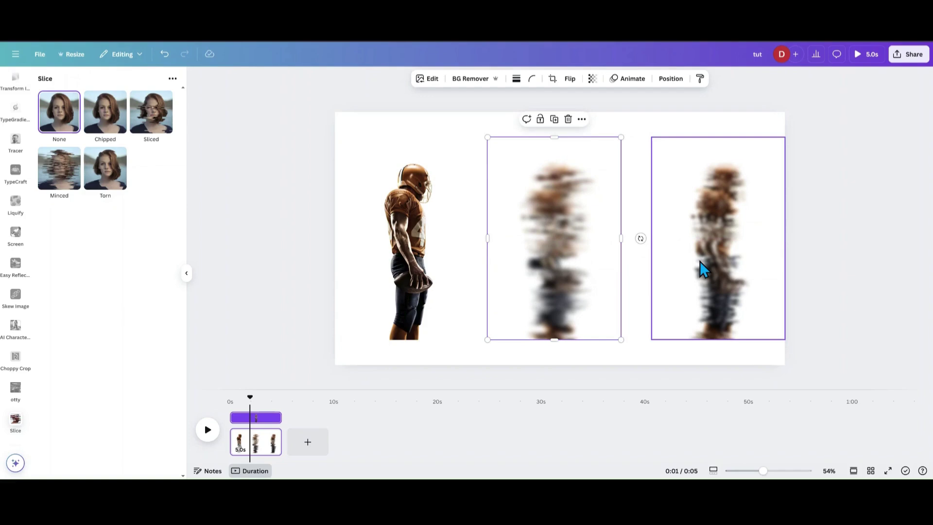
drag(704, 270, 538, 262)
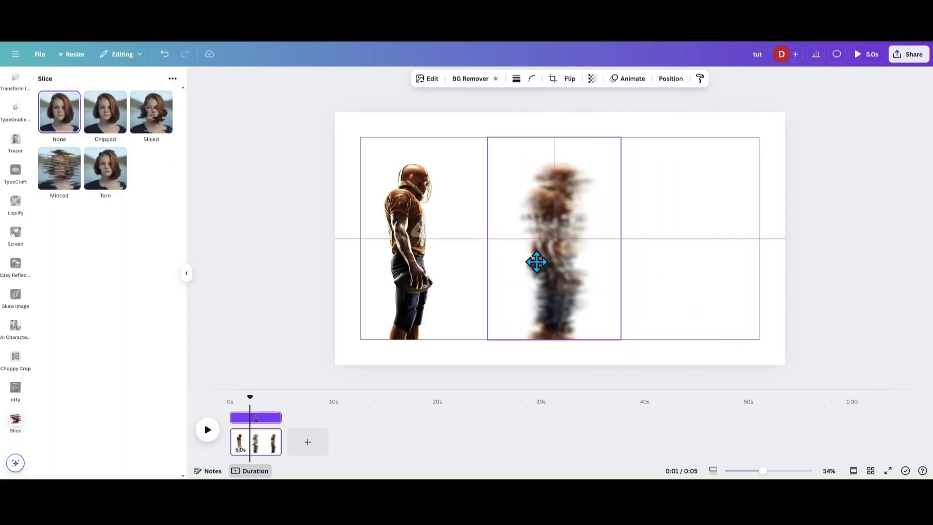
drag(467, 275, 548, 257)
click(441, 253)
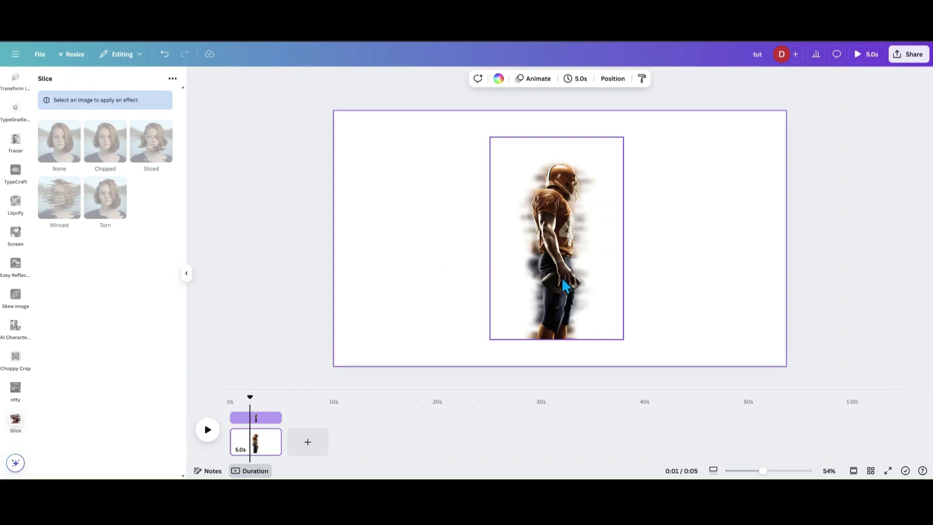
scroll(12, 194, up, 5)
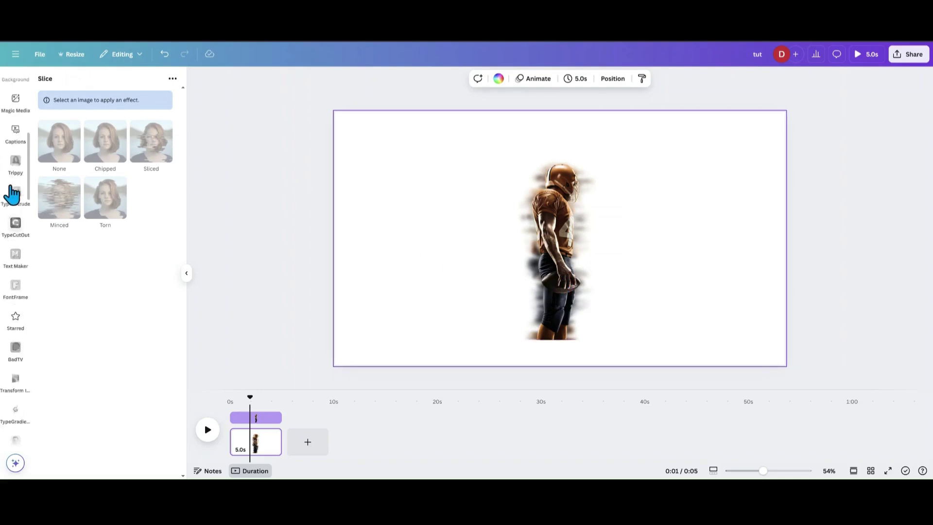
scroll(11, 194, up, 5)
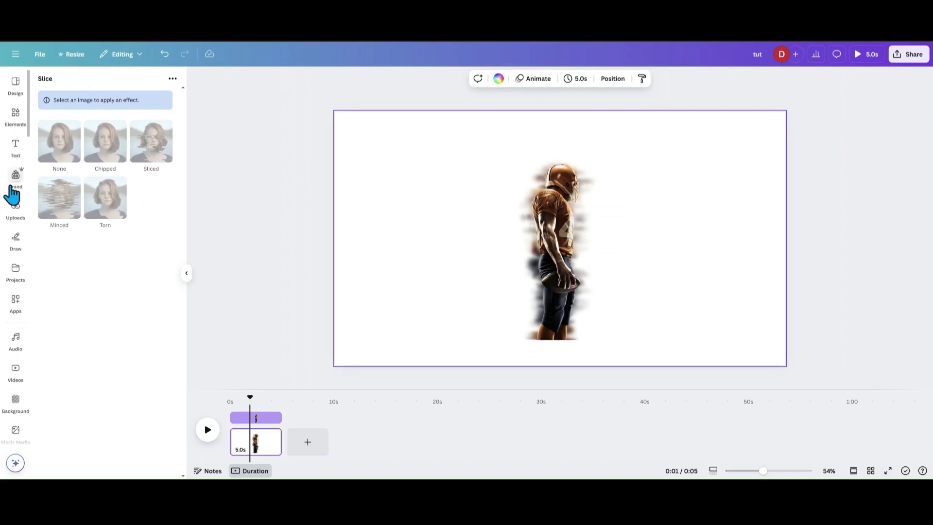
click(16, 214)
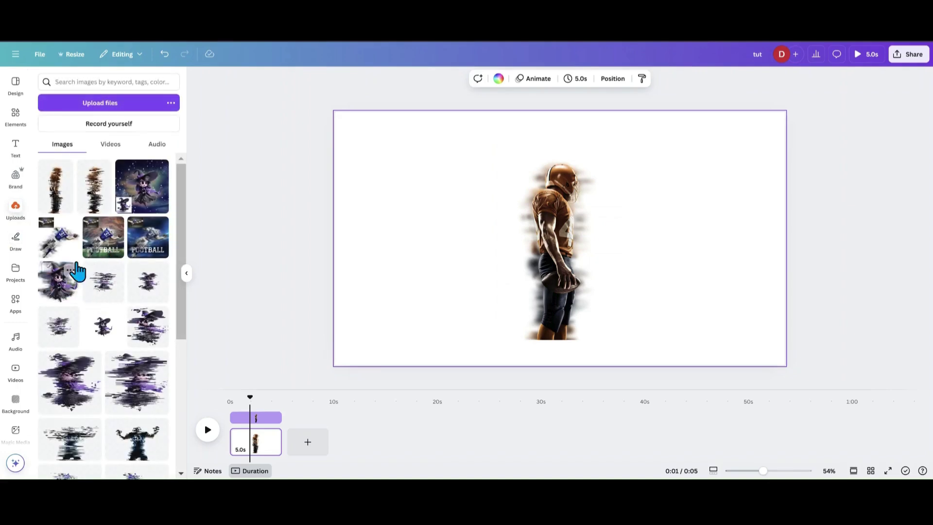
click(144, 259)
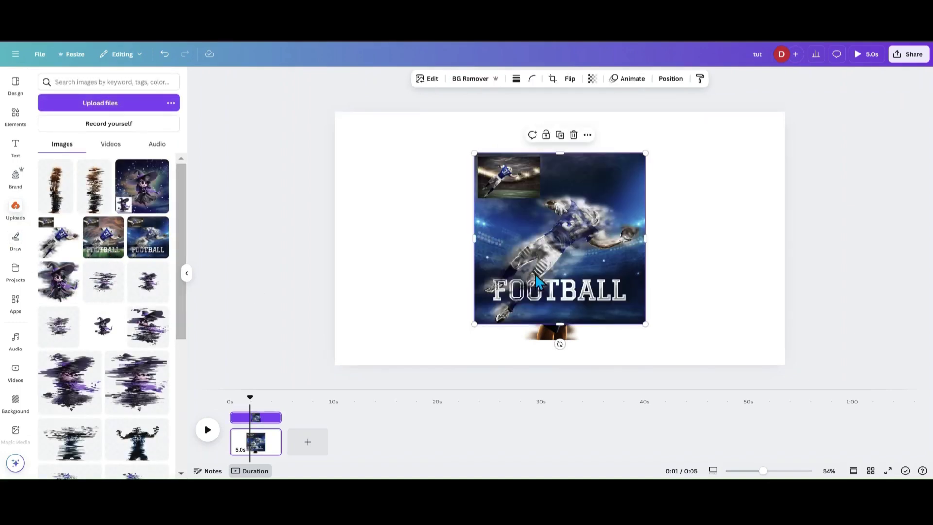
drag(535, 273, 409, 292)
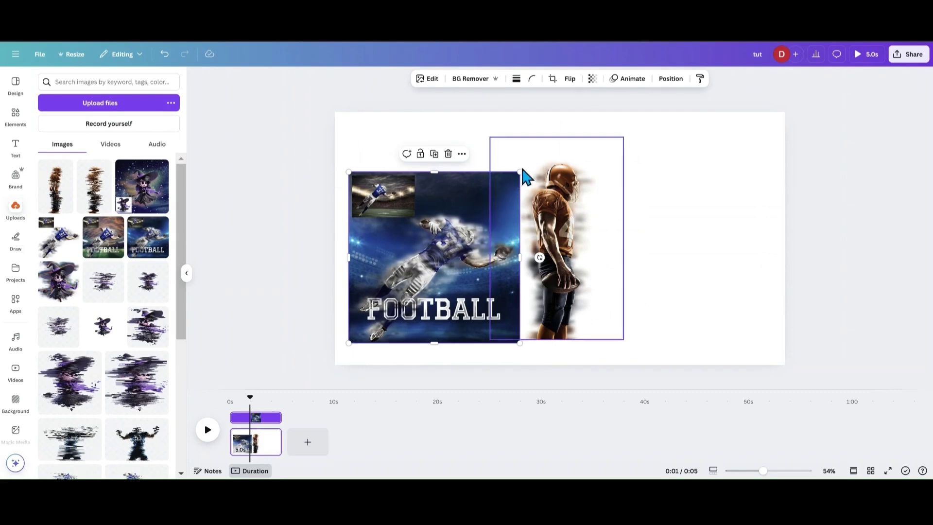
drag(520, 172, 616, 111)
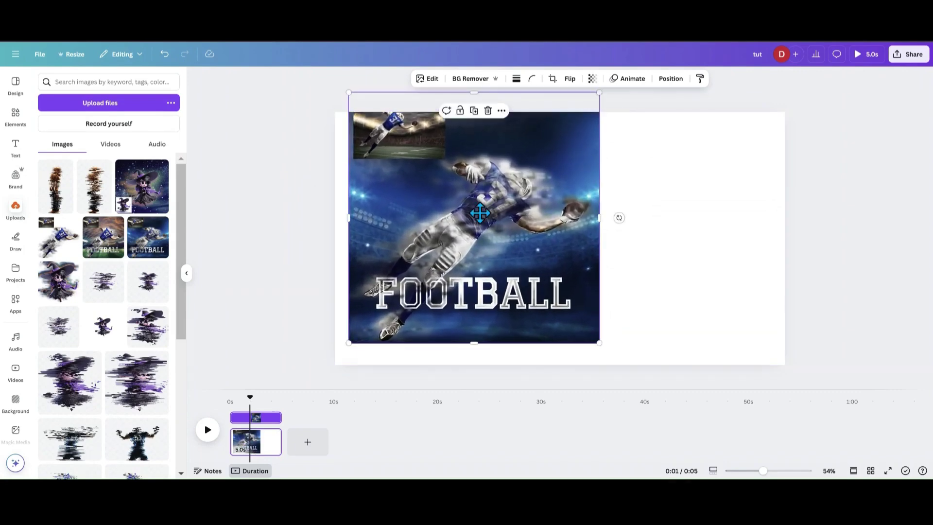
drag(477, 210, 468, 187)
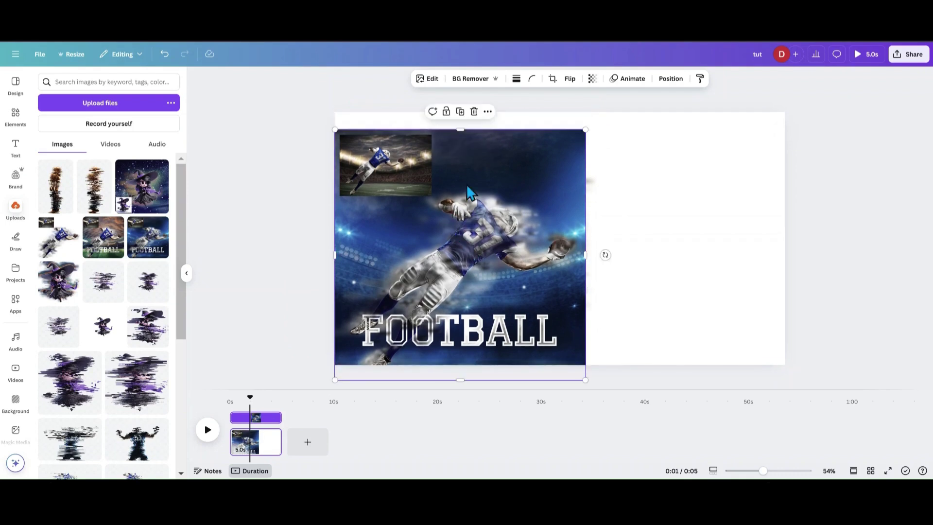
click(474, 111)
Duplicate the lowest, heavily minced player layer and align the copy exactly over the stacked figures as the top layer.
click(544, 273)
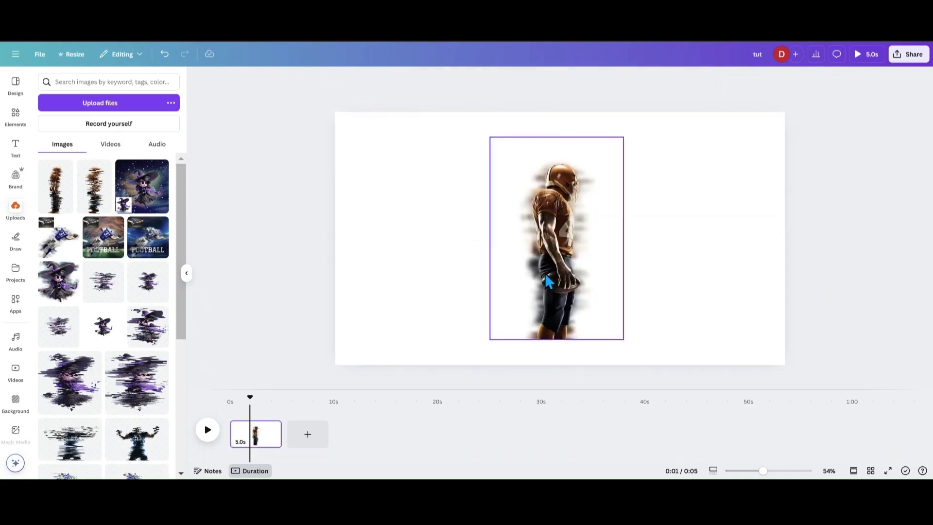
click(671, 79)
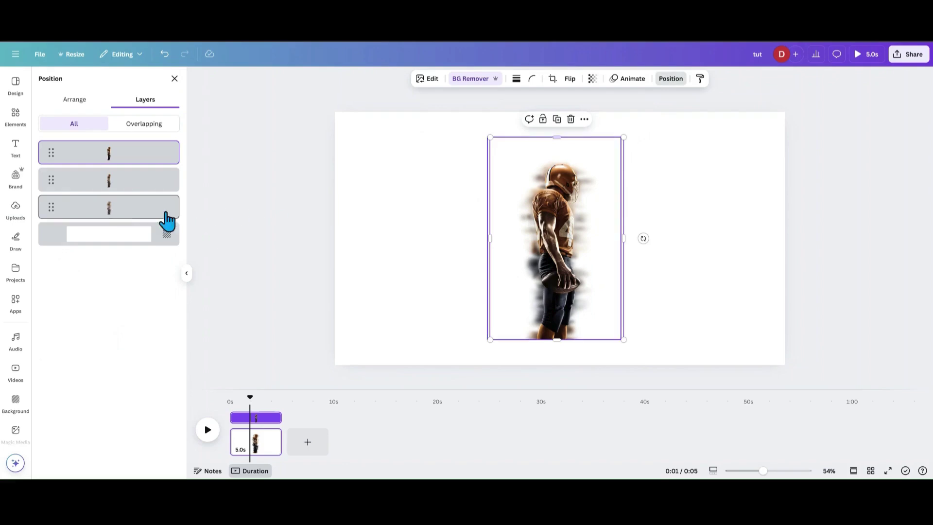
click(124, 209)
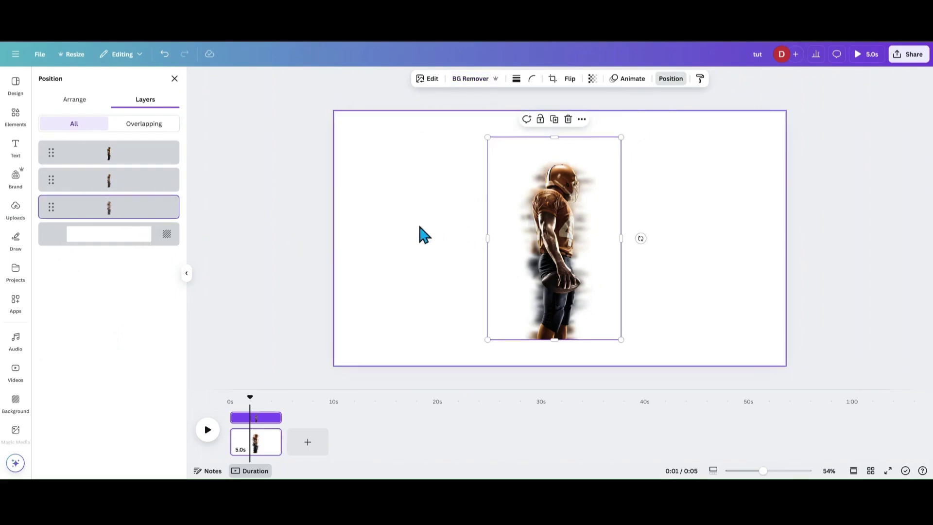
click(555, 120)
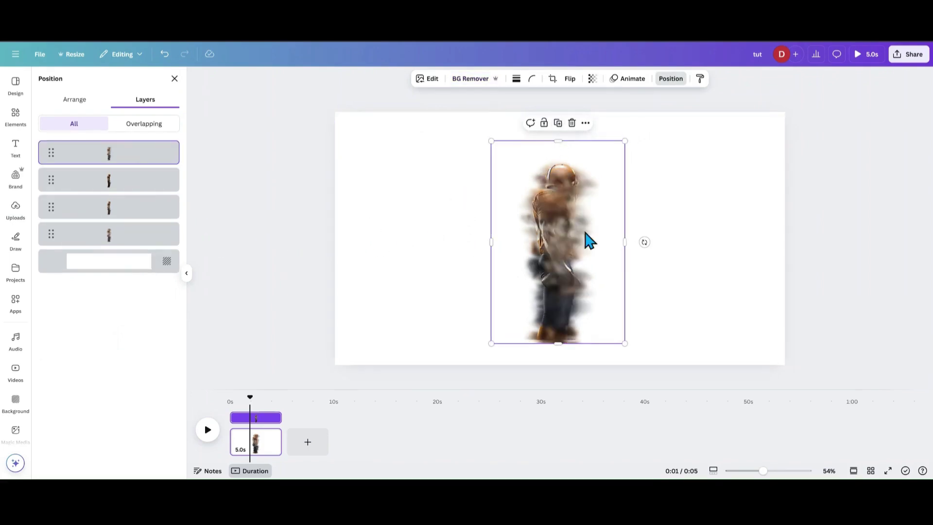
drag(576, 230, 579, 228)
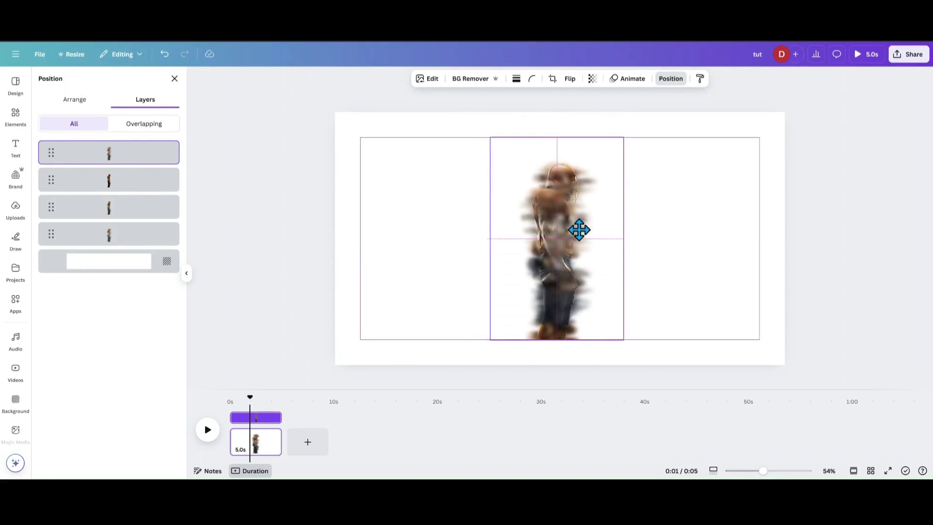
drag(579, 230, 581, 237)
Set both sharpness and clarity of the top blurred copy to 100.
click(426, 82)
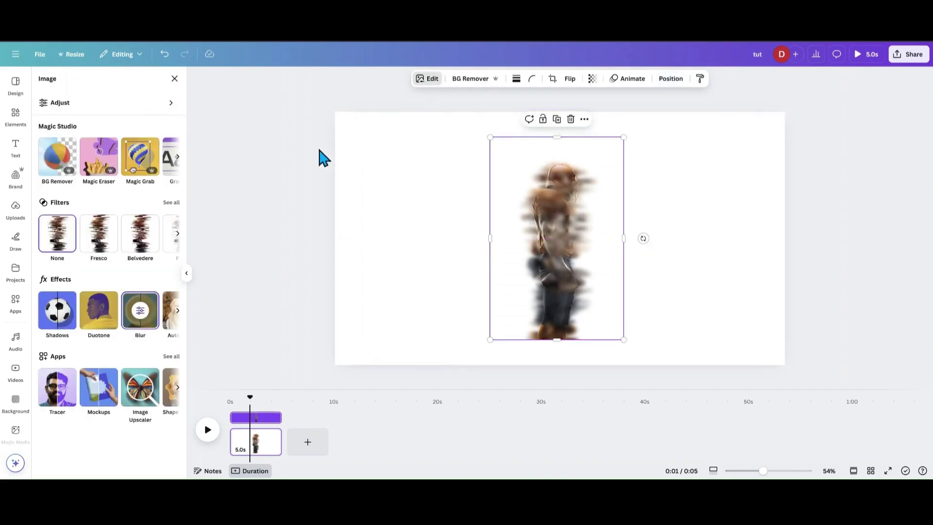
click(92, 104)
scroll(92, 294, down, 5)
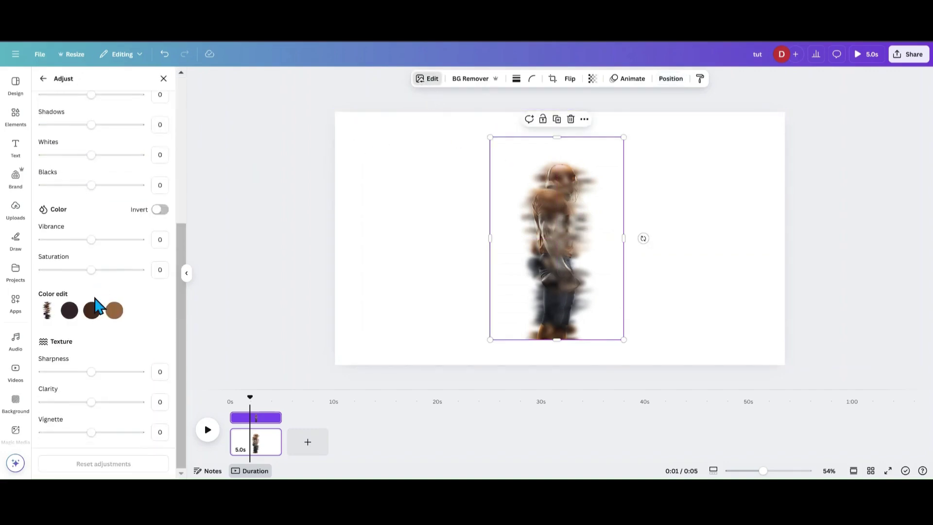
drag(91, 373, 151, 387)
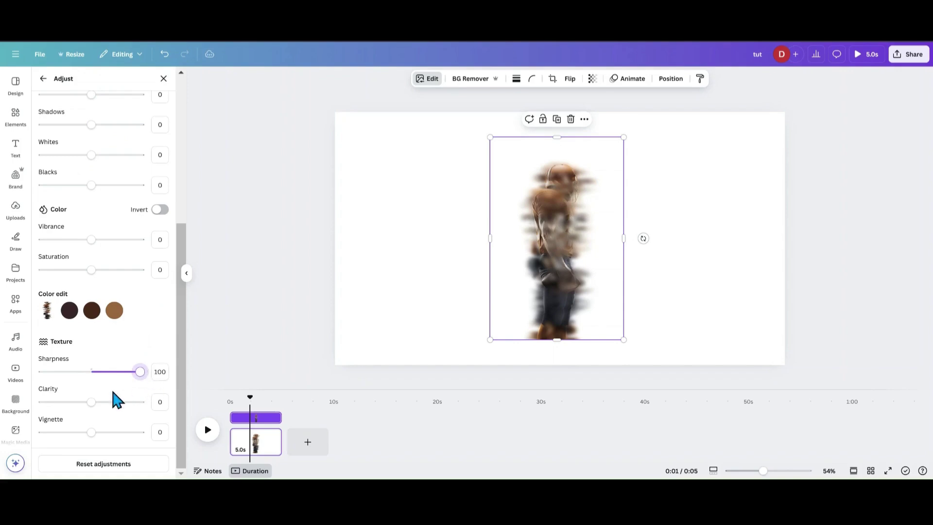
drag(97, 403, 156, 407)
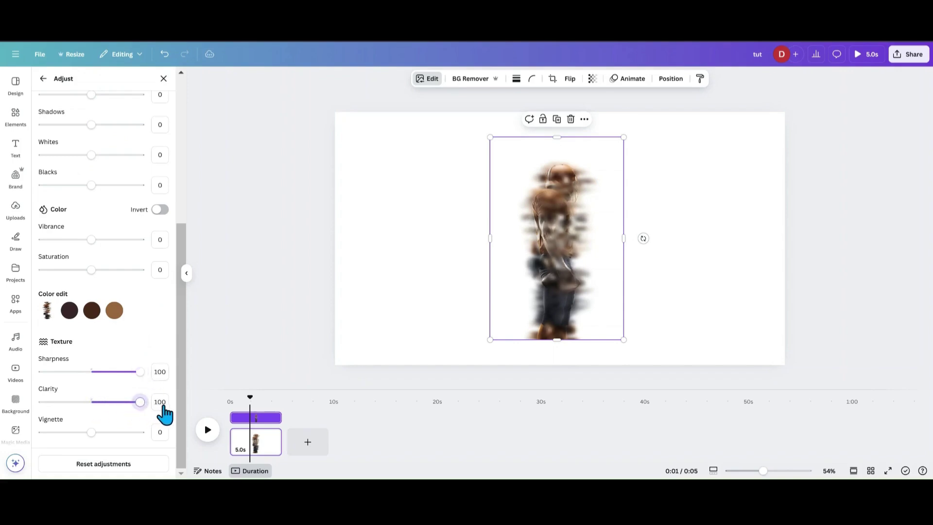
Set the transparency of the top blurred copy to 53.
click(592, 79)
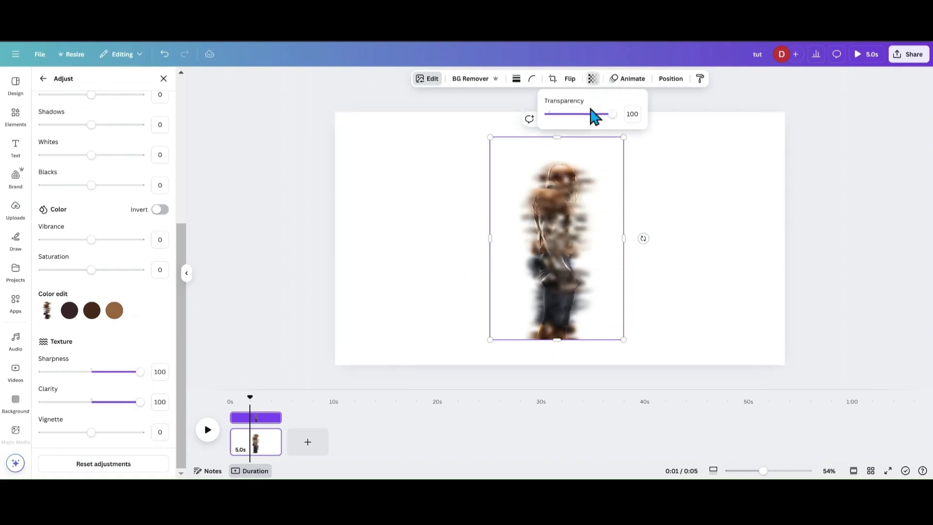
drag(612, 117, 584, 131)
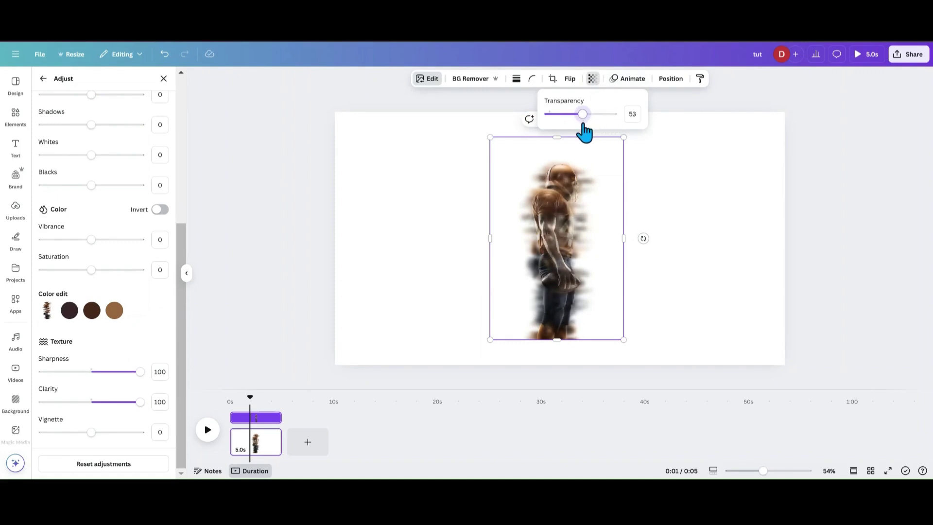
click(444, 235)
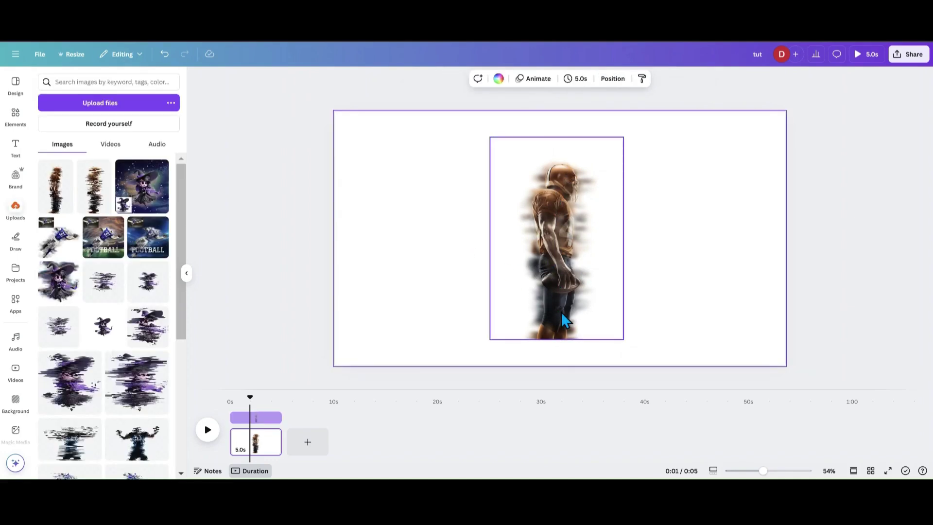
Group all four player layers, enlarge the group to about 763 × 1,135, and position it with the legs reaching the page's lower edge.
drag(454, 163, 599, 313)
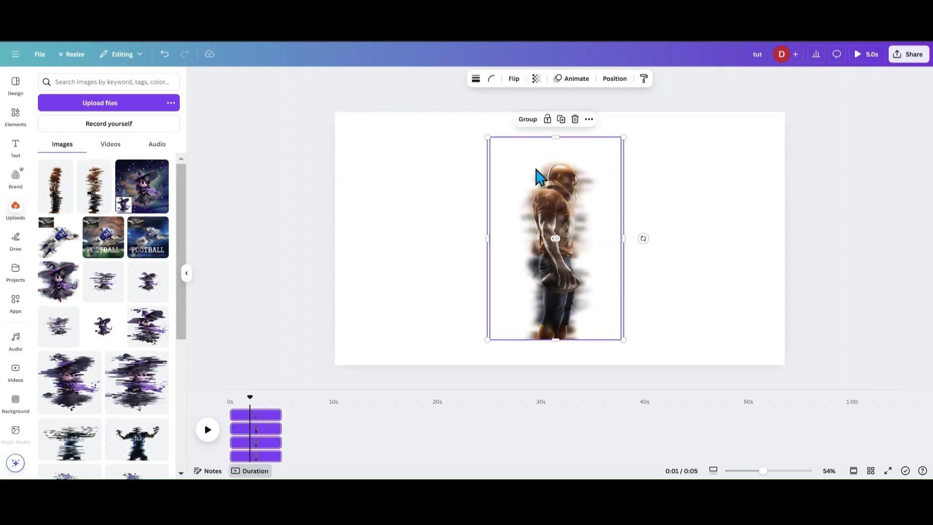
click(529, 120)
drag(486, 138, 440, 138)
drag(625, 339, 650, 358)
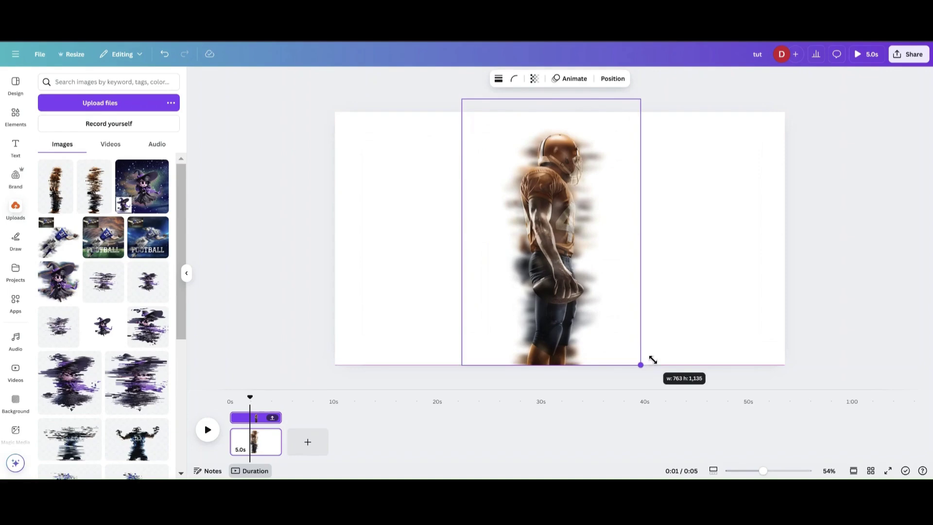
drag(621, 329, 621, 336)
drag(622, 334, 622, 335)
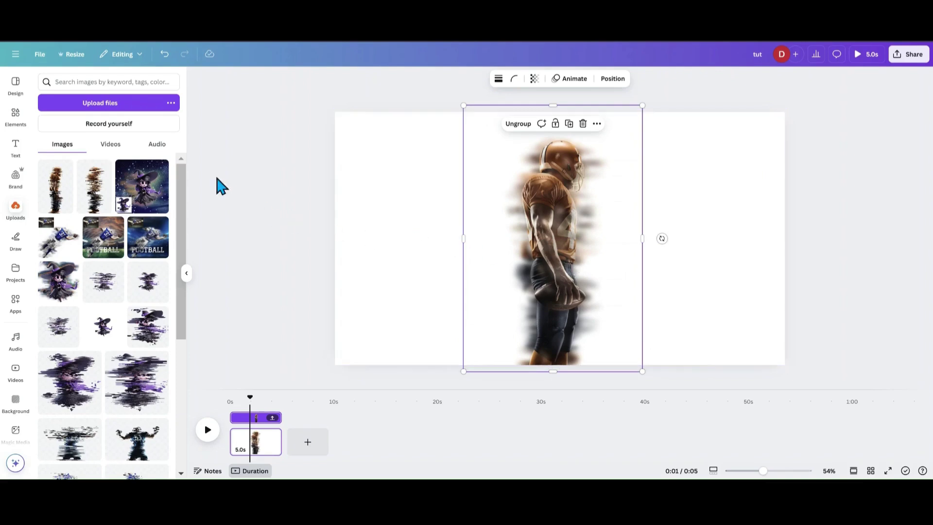
Add the recently used stadium image with the orange clouds, place it behind the player group, and set it as the page background.
click(13, 121)
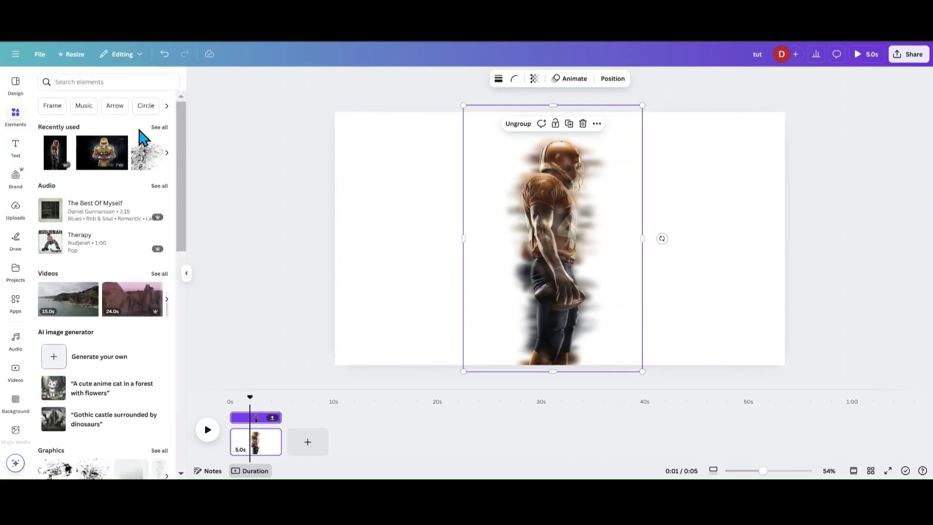
click(154, 132)
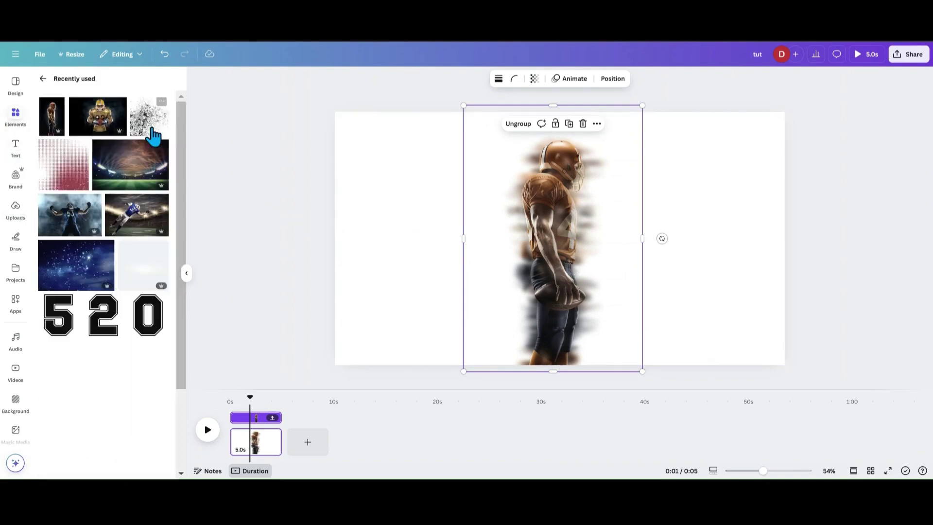
click(126, 181)
click(673, 80)
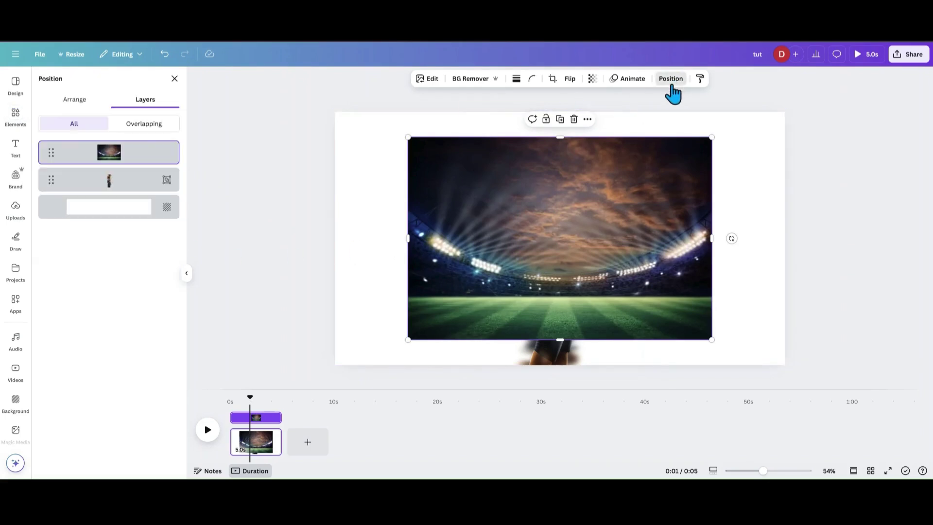
drag(137, 168, 145, 190)
right_click(145, 189)
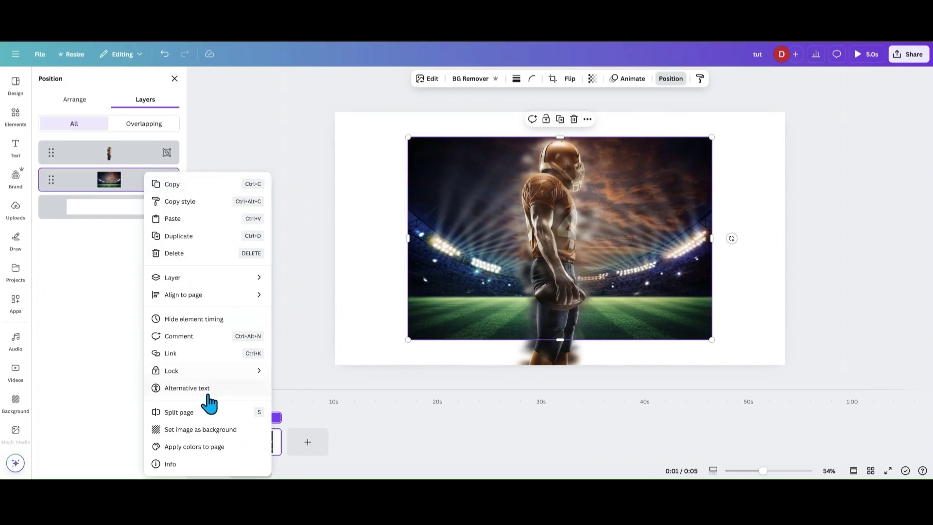
click(208, 428)
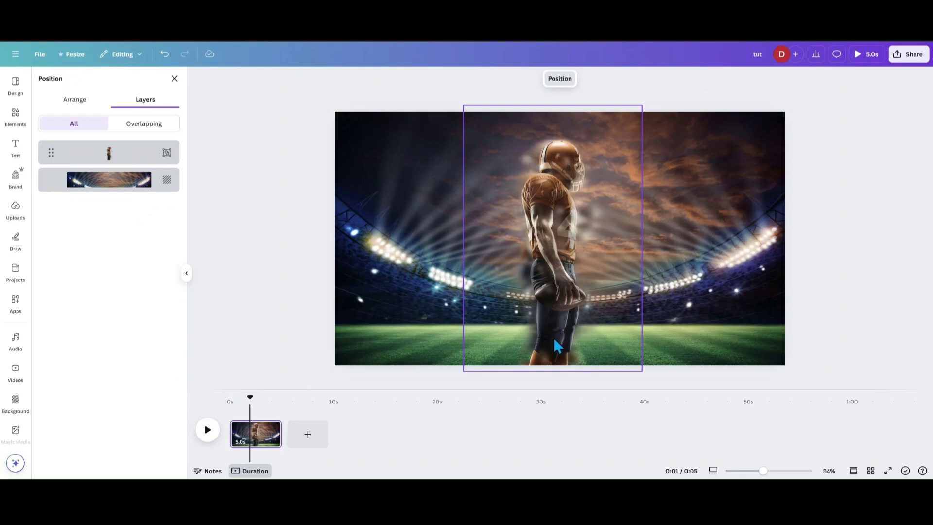
Add a second page and place the uploaded vampire woman image with the red collar on it.
click(311, 439)
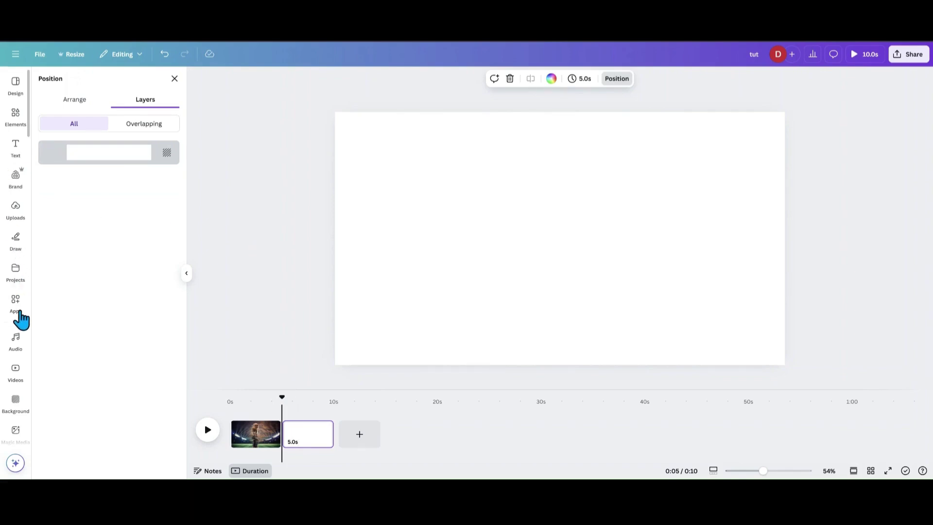
scroll(9, 298, down, 3)
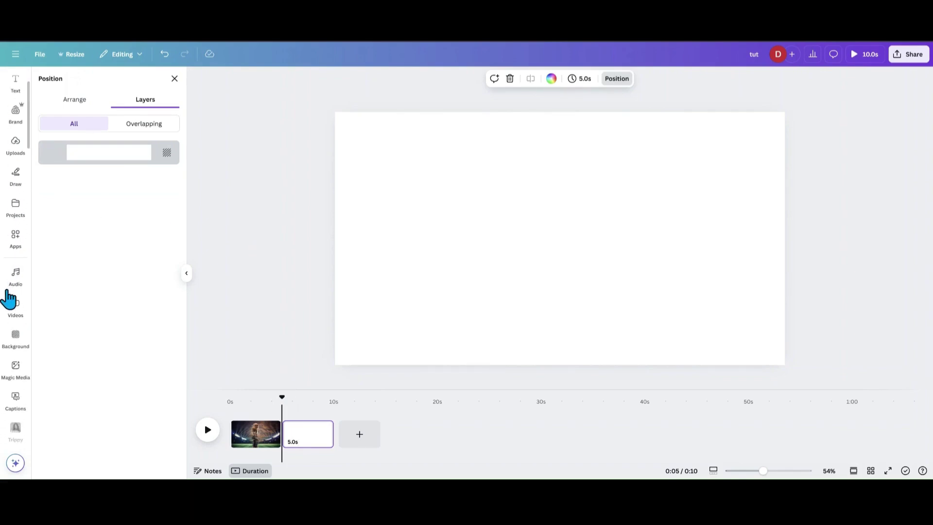
scroll(9, 299, up, 3)
click(17, 209)
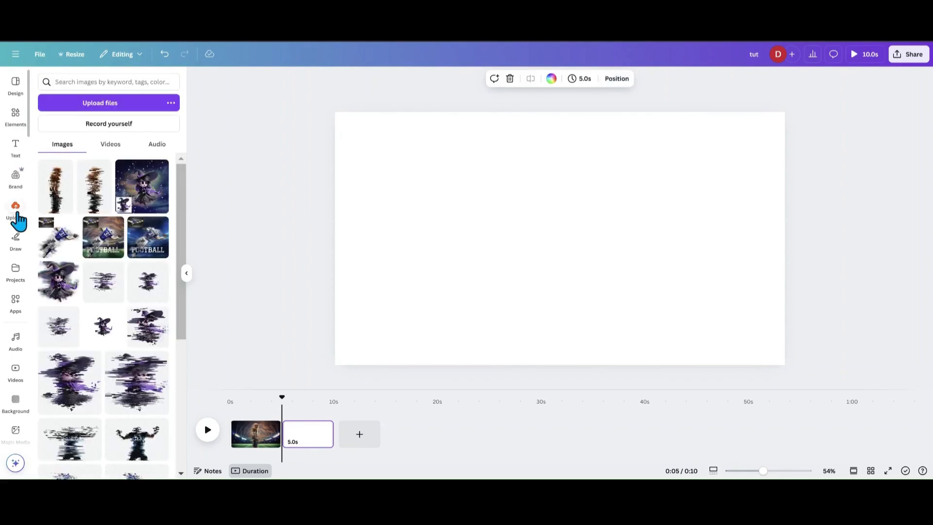
scroll(121, 278, down, 4)
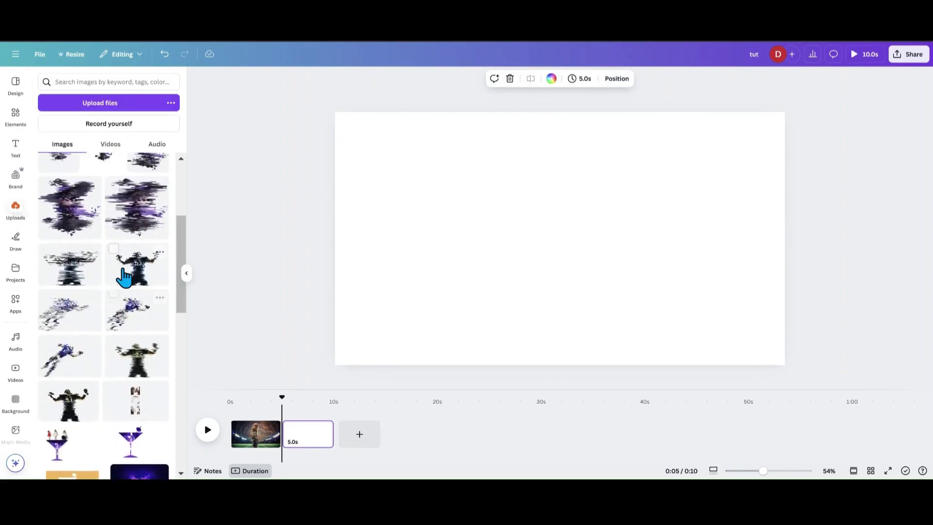
scroll(125, 274, up, 3)
scroll(122, 270, down, 15)
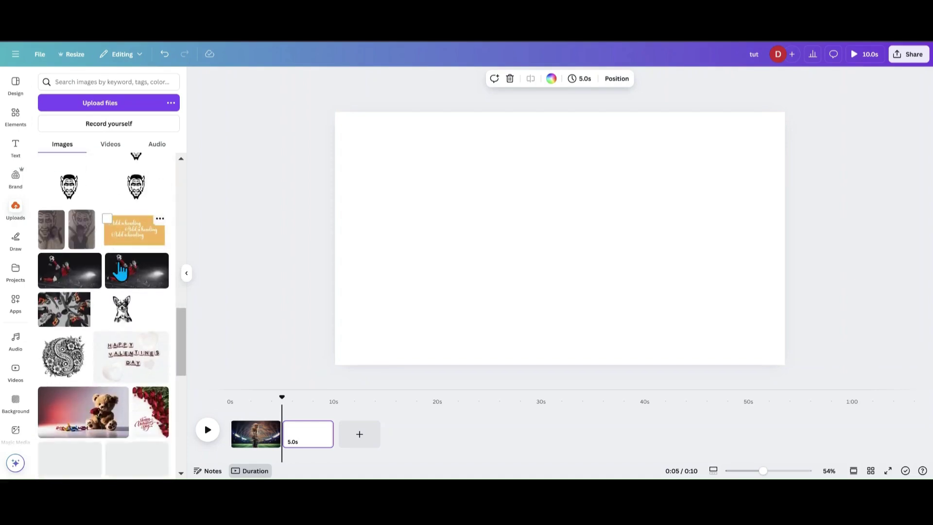
scroll(115, 277, down, 20)
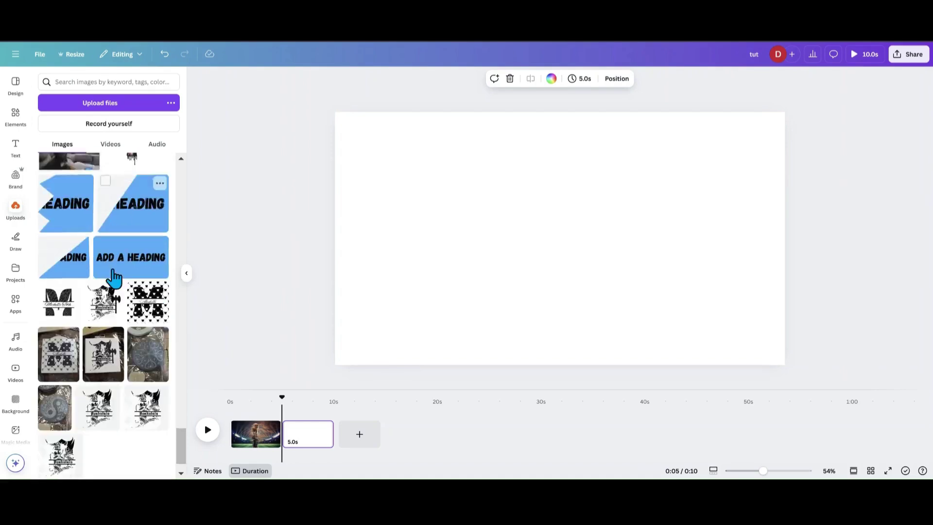
scroll(114, 278, down, 10)
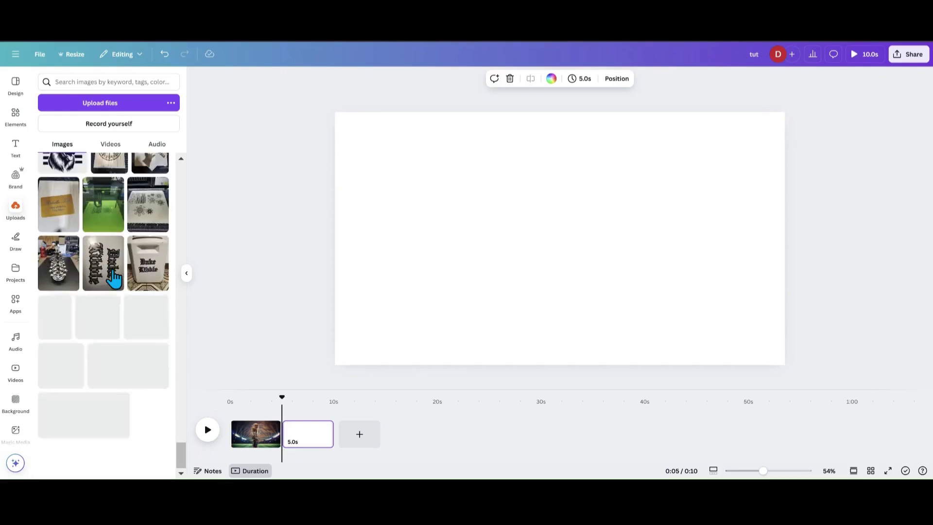
scroll(115, 279, down, 12)
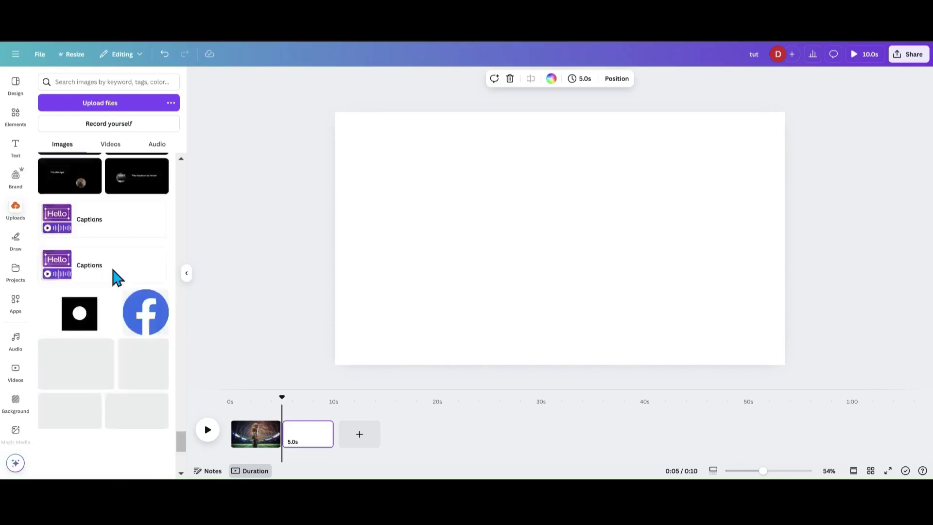
scroll(114, 278, down, 15)
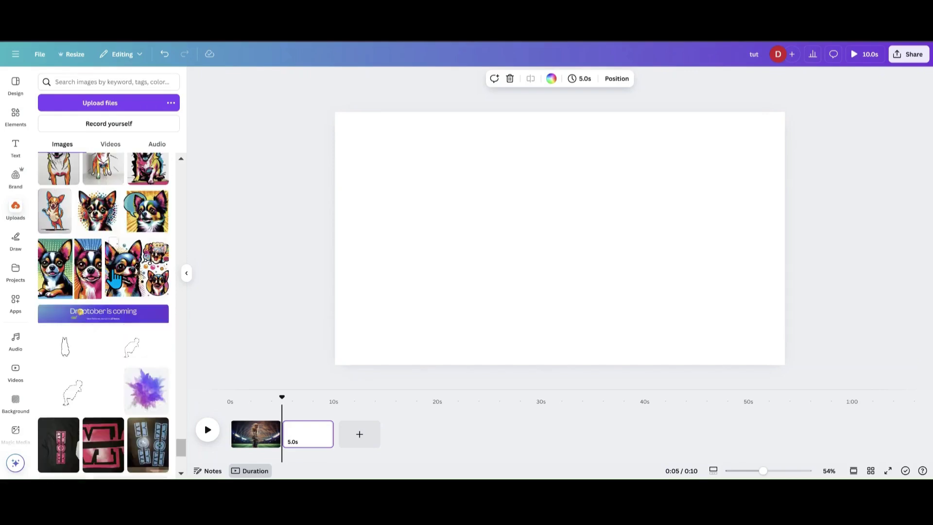
scroll(114, 278, down, 15)
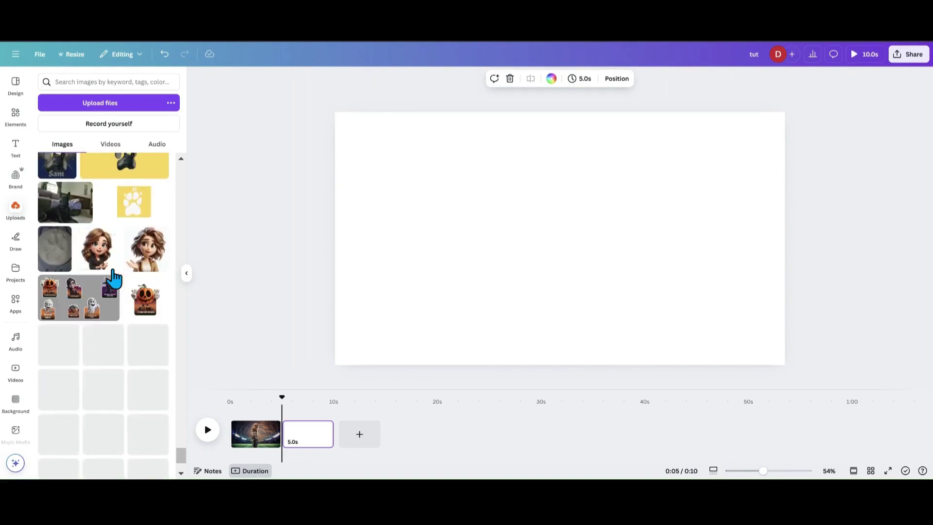
scroll(114, 278, down, 10)
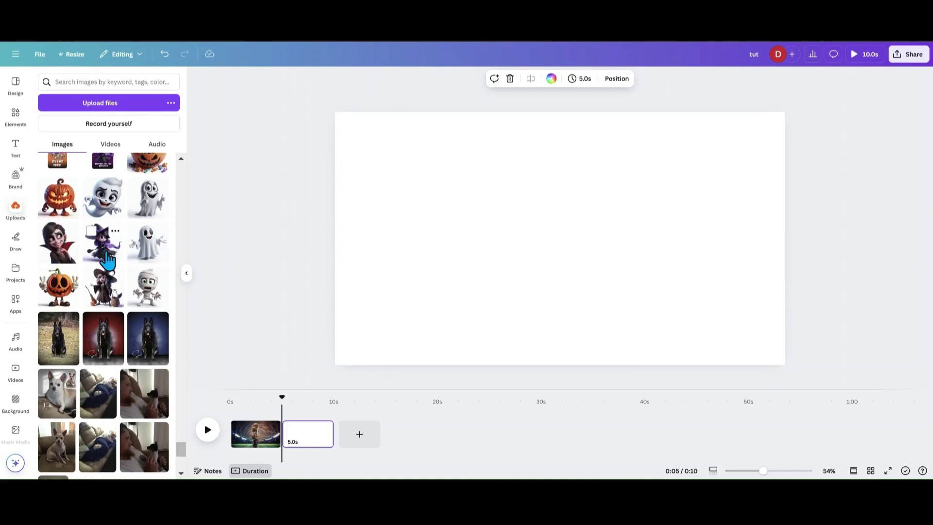
click(53, 262)
Enlarge the vampire image to about 924 × 924 px, rest it on the page's lower edge, and remove its background.
drag(521, 280, 503, 301)
drag(619, 172, 659, 130)
drag(453, 337, 441, 346)
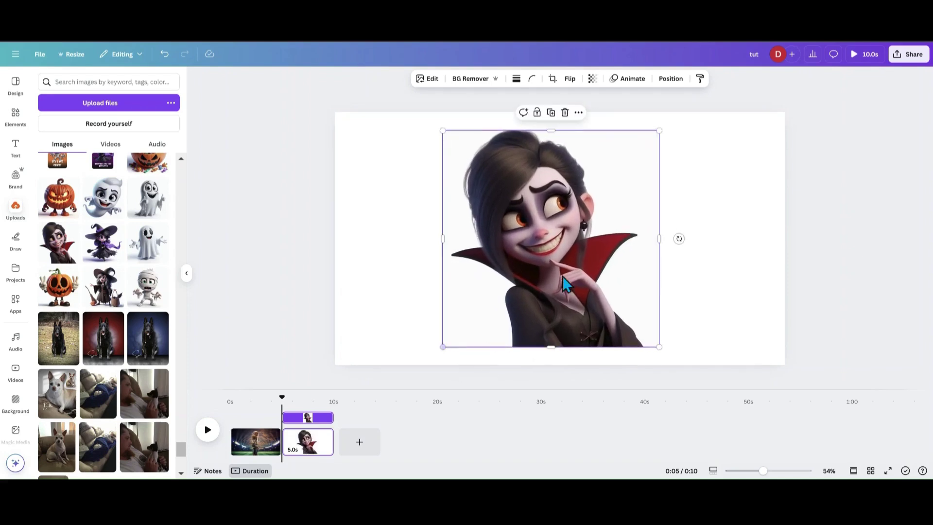
drag(573, 264, 568, 284)
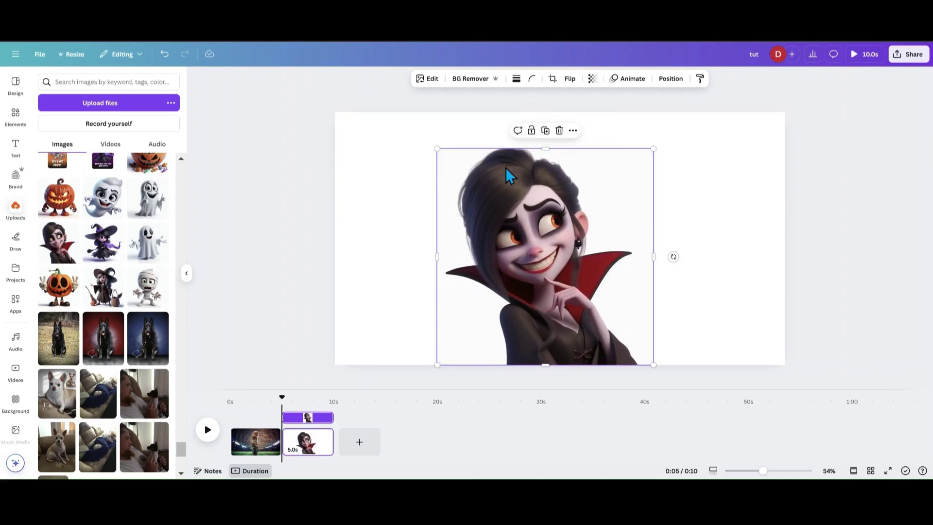
click(470, 80)
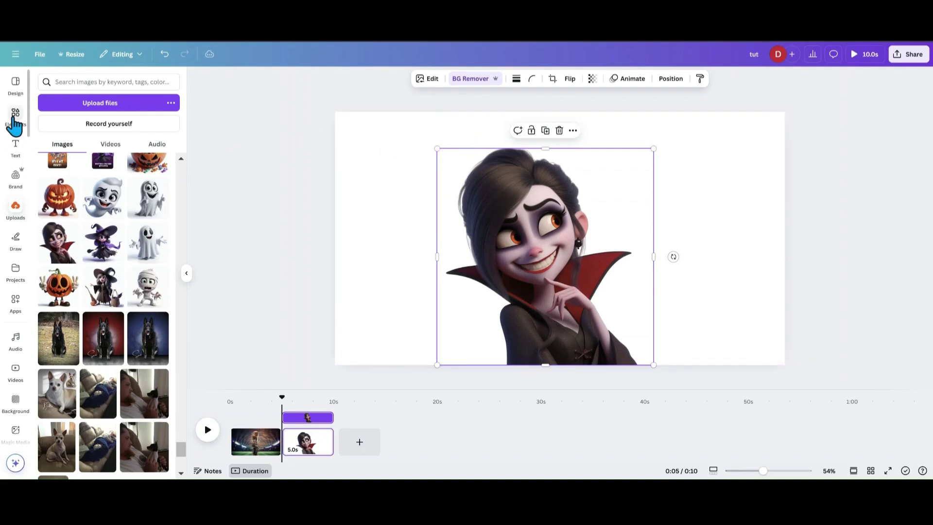
Open the Slice app, duplicate the vampire cutout twice, and spread the three copies across the page.
click(15, 301)
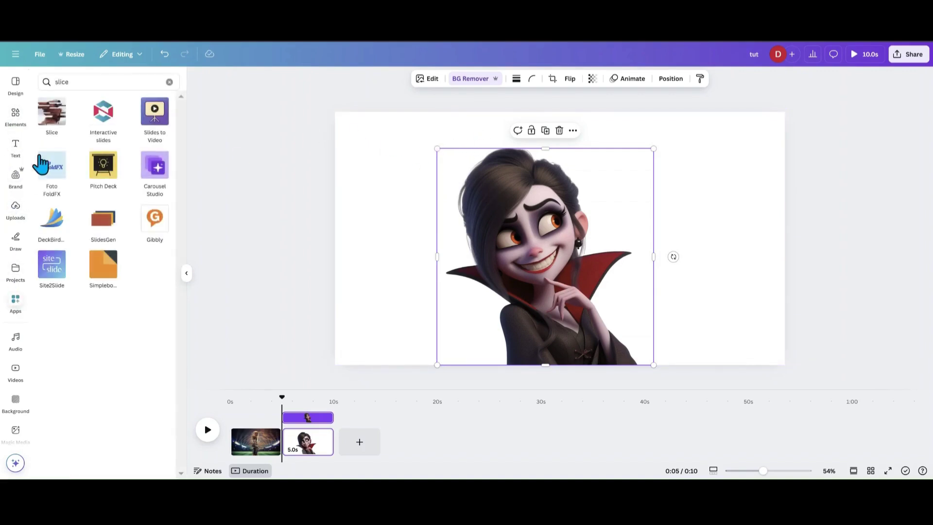
click(51, 127)
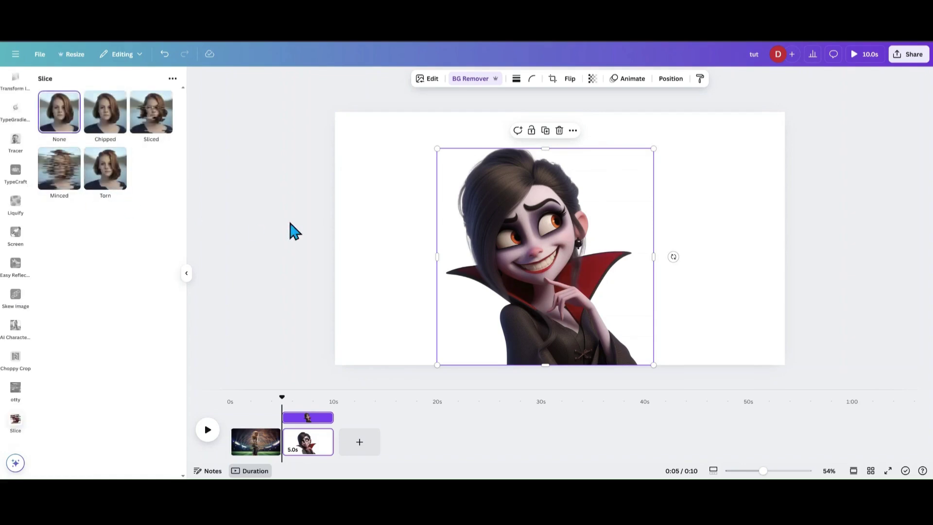
click(545, 131)
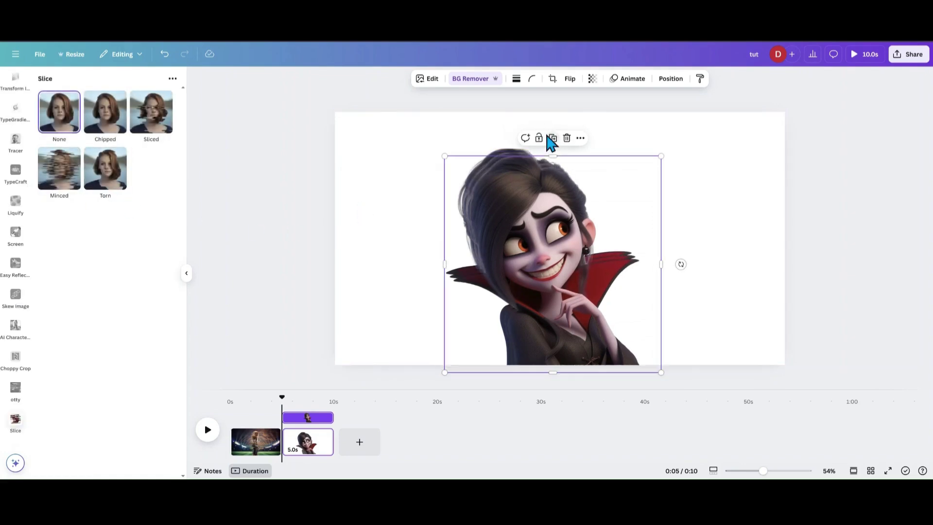
drag(552, 207, 705, 180)
click(546, 246)
key(ctrl+d)
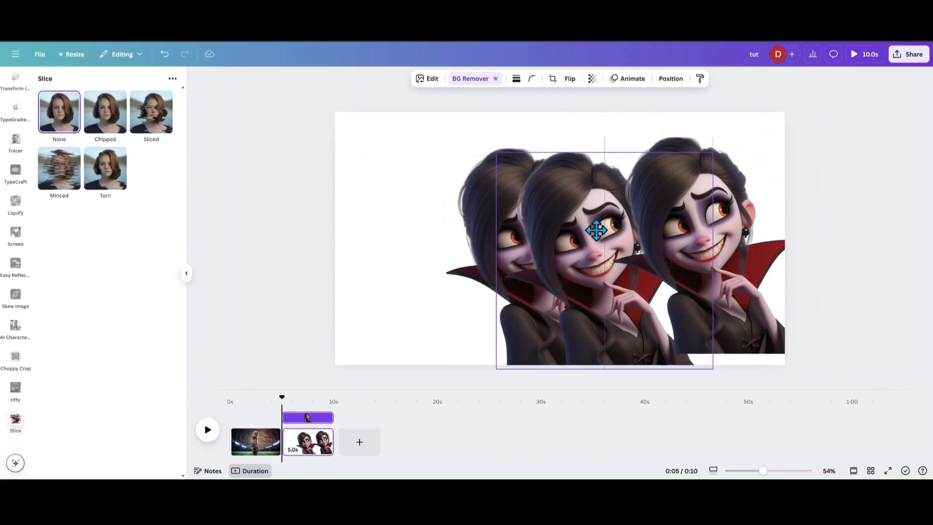
drag(539, 219, 360, 241)
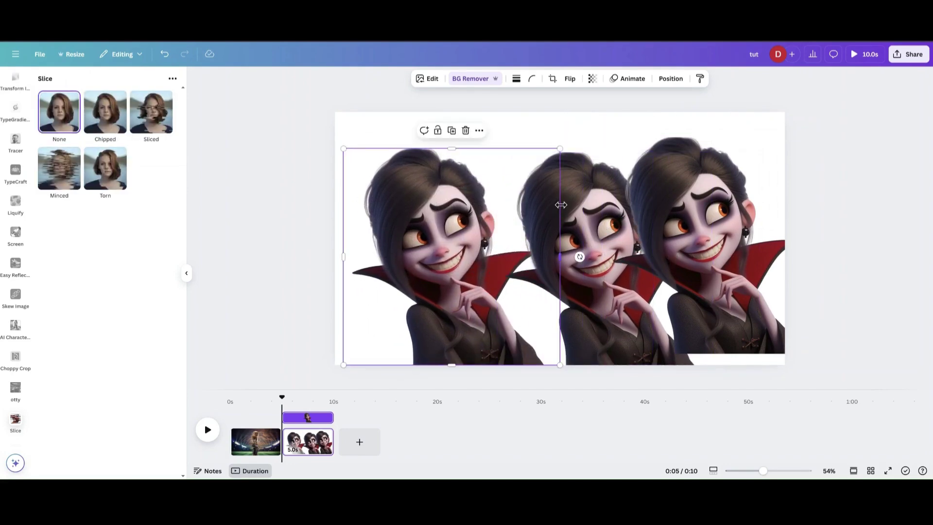
Apply the Minced slice effect to the middle vampire copy with offset 0.2 and count 30, and save it.
click(576, 207)
click(59, 190)
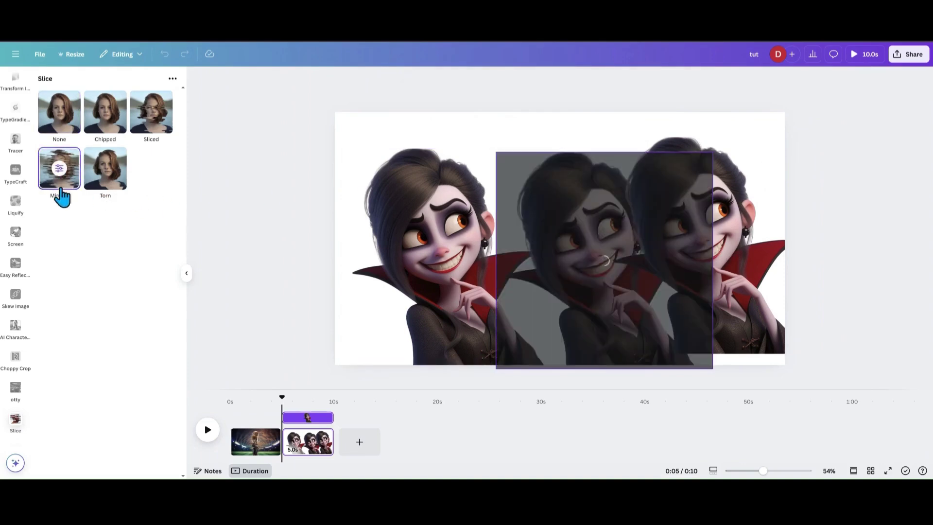
drag(128, 232, 149, 232)
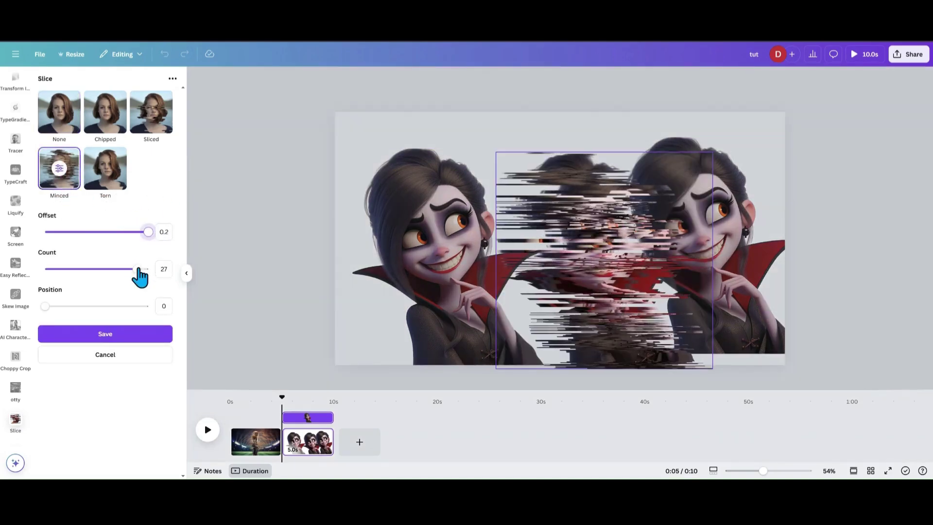
drag(138, 269, 166, 272)
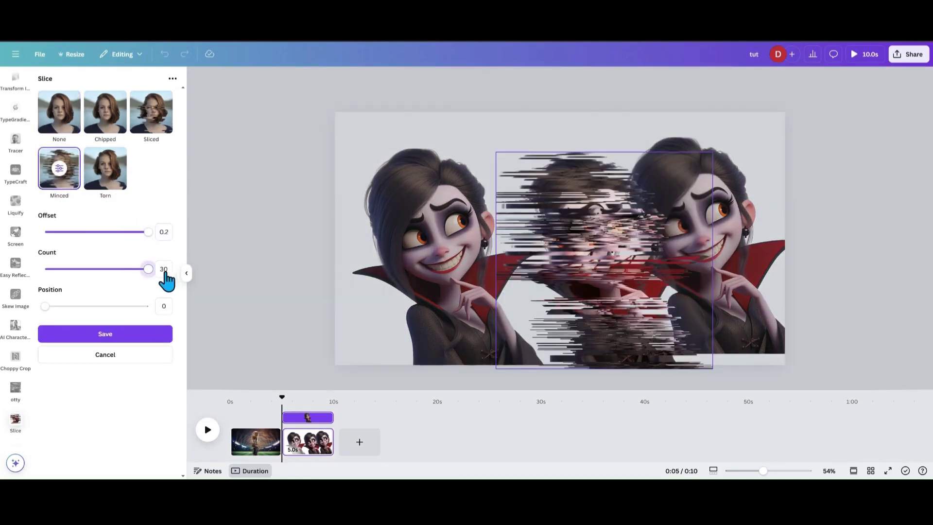
click(141, 337)
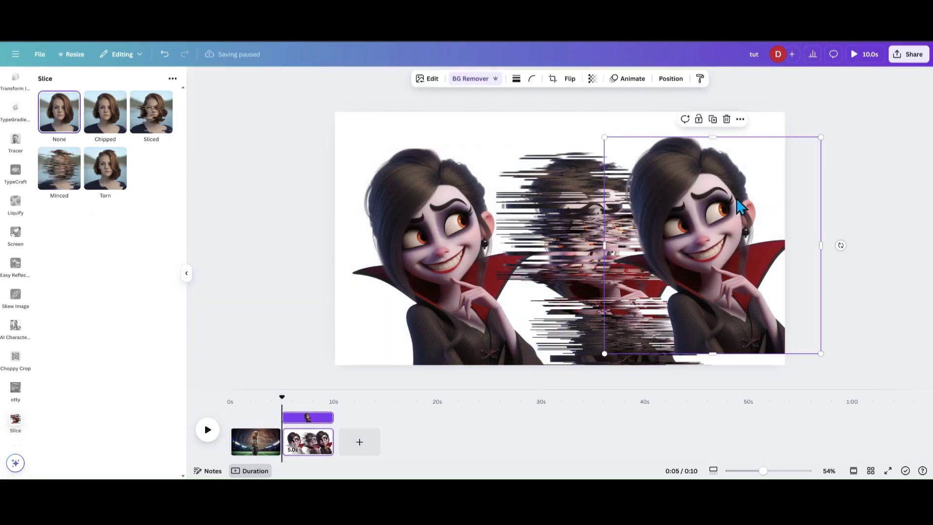
Apply the Minced slice effect to the rightmost vampire copy with offset 0.13 and count 20, and save it.
click(72, 182)
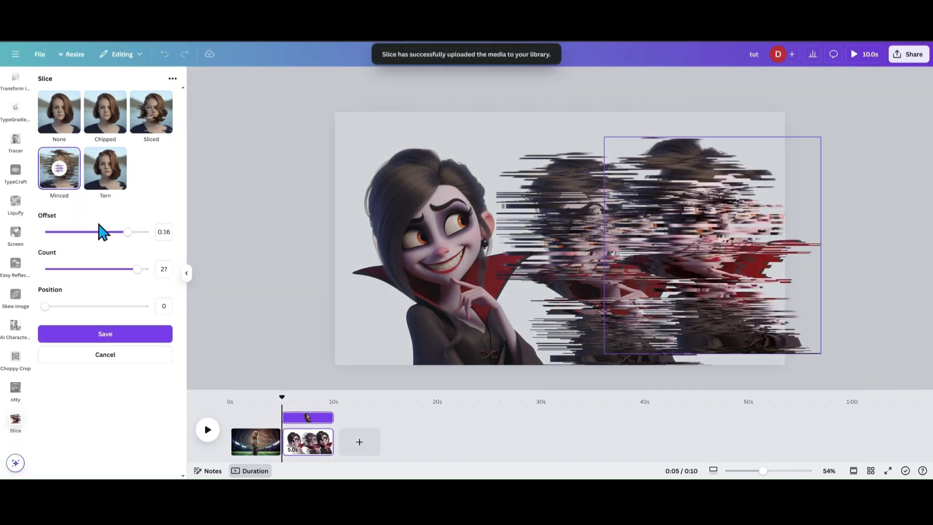
drag(132, 233, 113, 233)
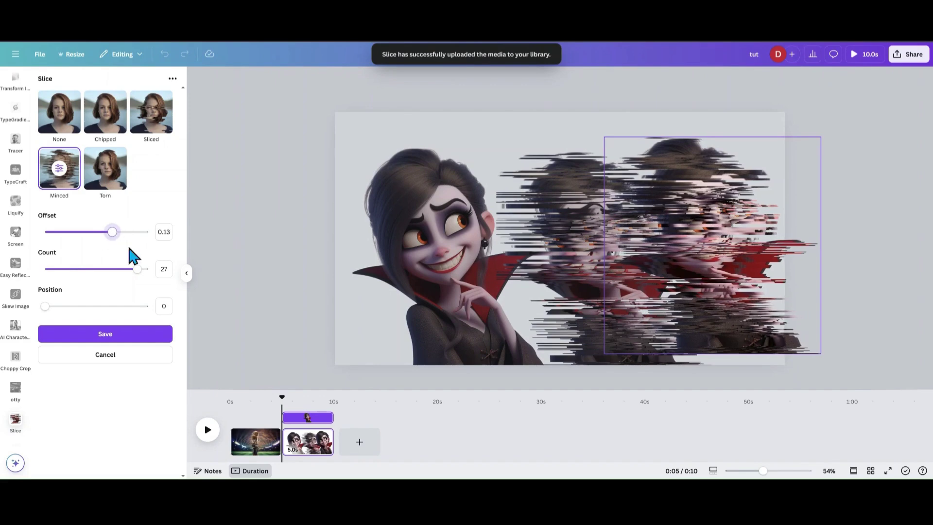
drag(137, 268, 112, 269)
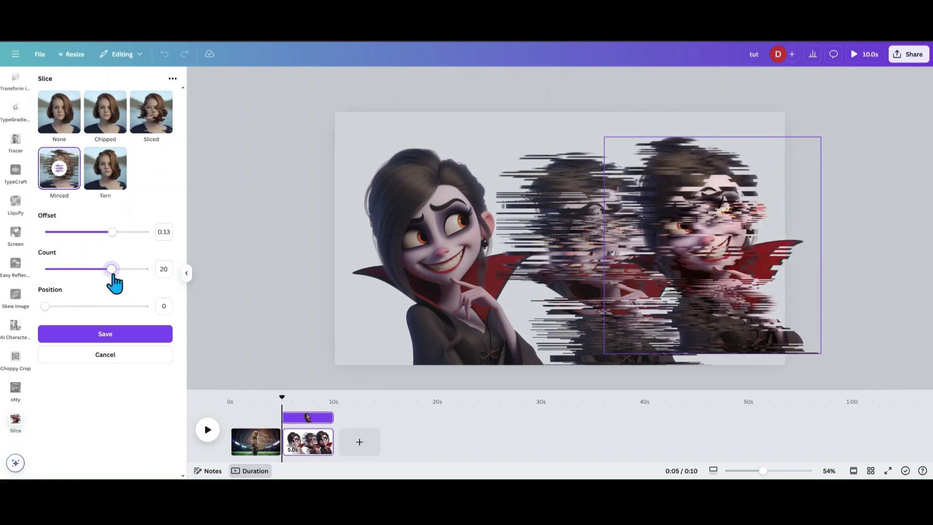
click(151, 338)
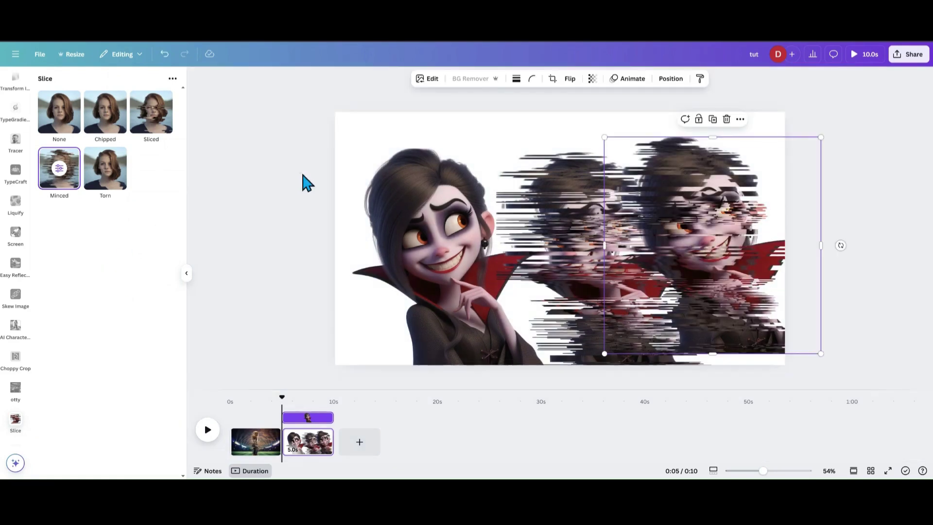
Reorder the layers so the unsliced vampire is on top and the most heavily sliced copy is directly above the background.
click(675, 80)
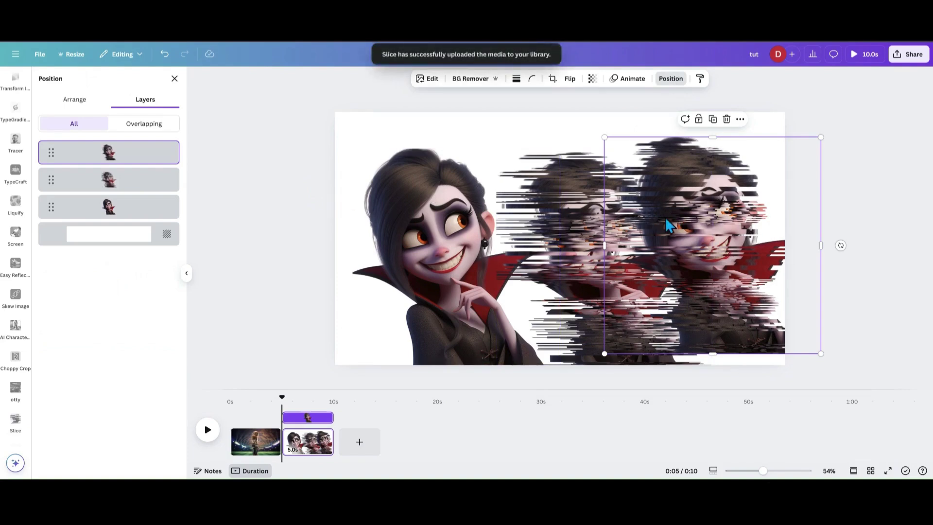
mouse_move(103, 155)
mouse_down()
mouse_move(103, 203)
mouse_move(138, 214)
mouse_move(117, 191)
mouse_move(109, 146)
mouse_move(114, 152)
mouse_up()
click(547, 213)
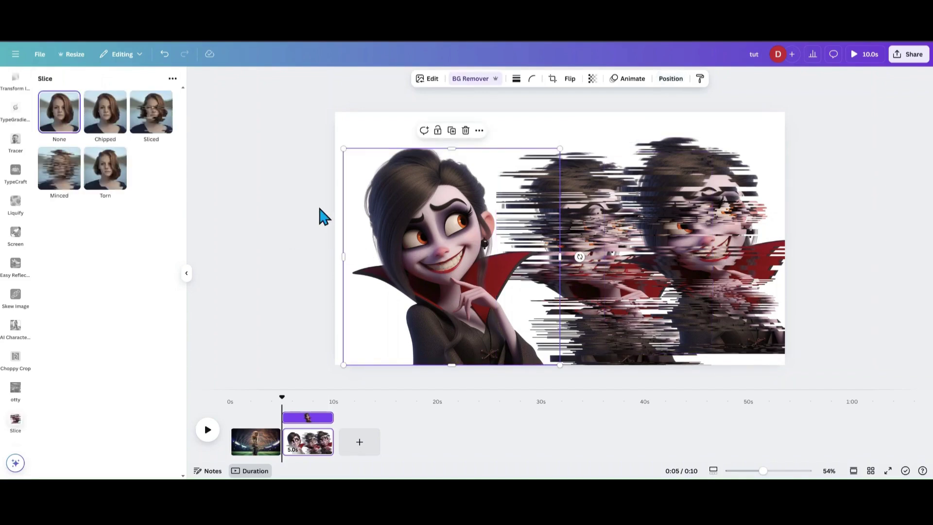
Select all three vampire copies and align them to each other by center and middle so they stack exactly.
drag(267, 194, 785, 280)
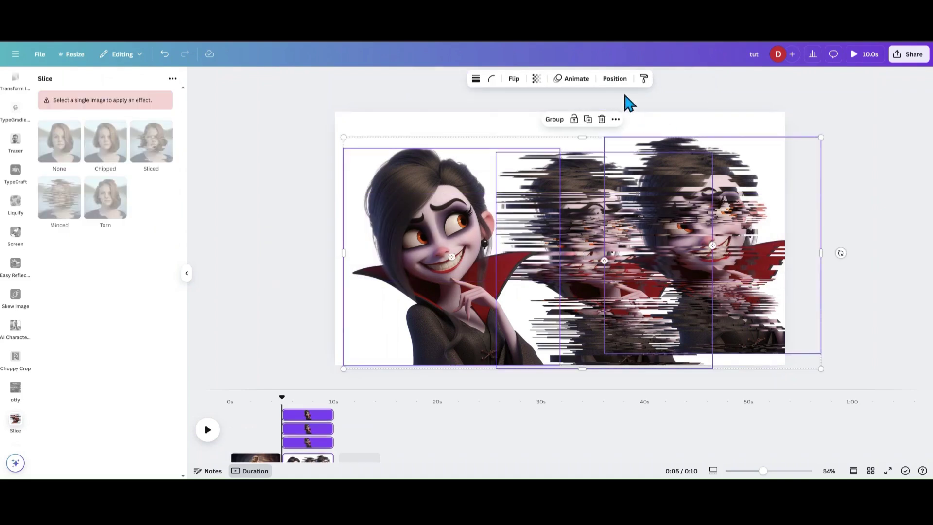
click(624, 97)
drag(283, 185, 801, 290)
click(615, 79)
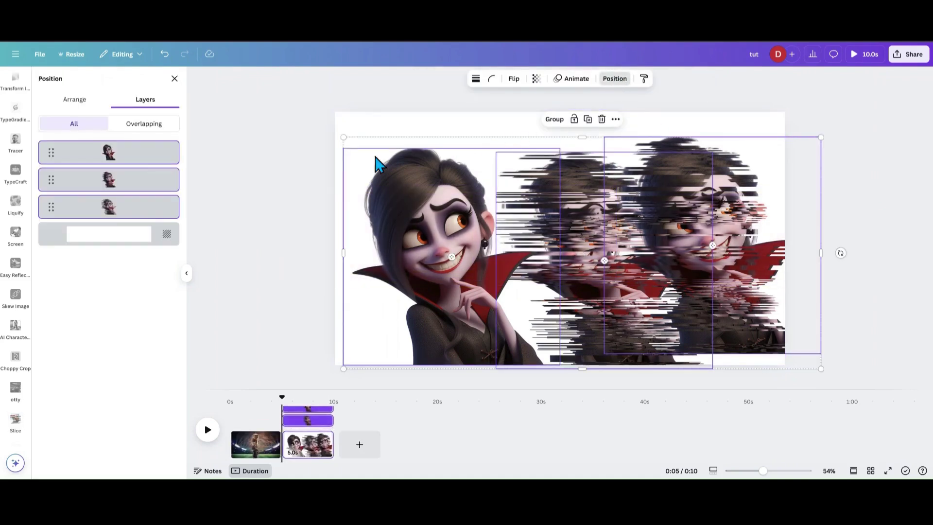
click(64, 100)
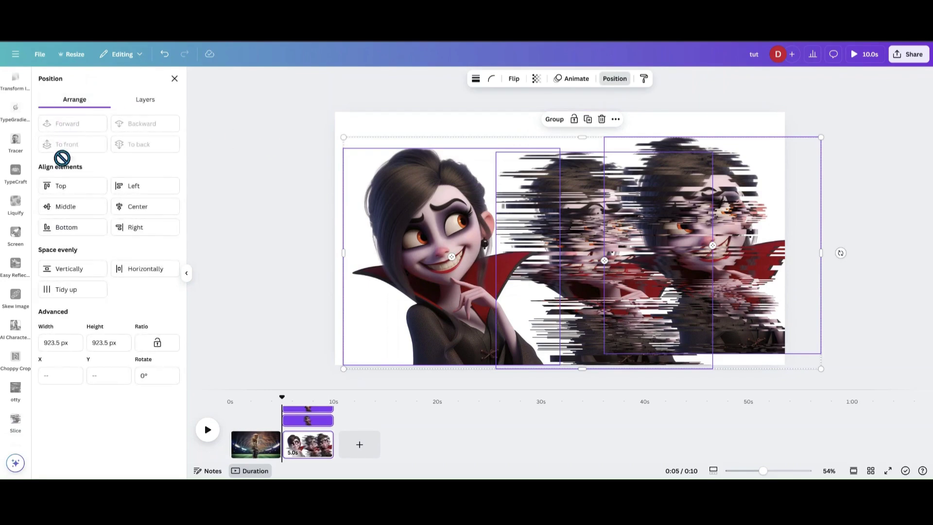
click(141, 208)
click(63, 208)
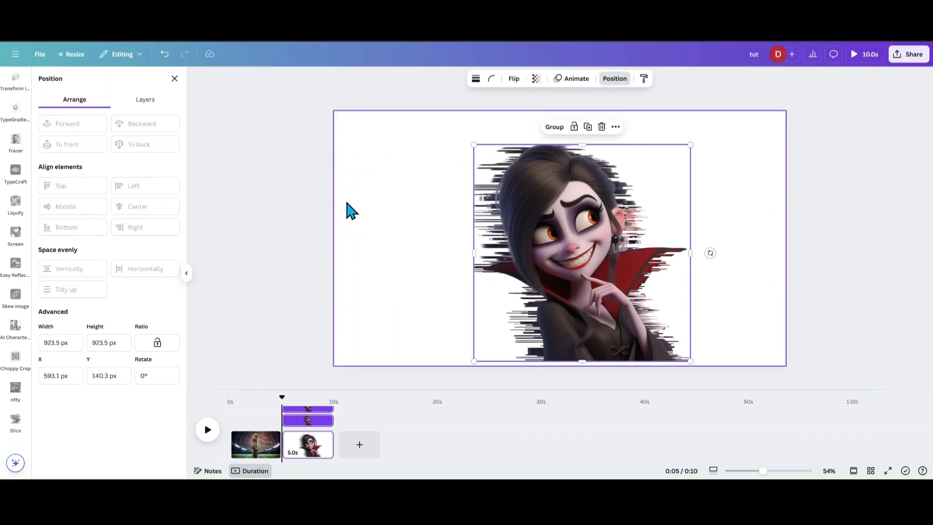
Apply a whole-image Blur with intensity 62 to the most heavily sliced vampire layer just above the background.
click(147, 102)
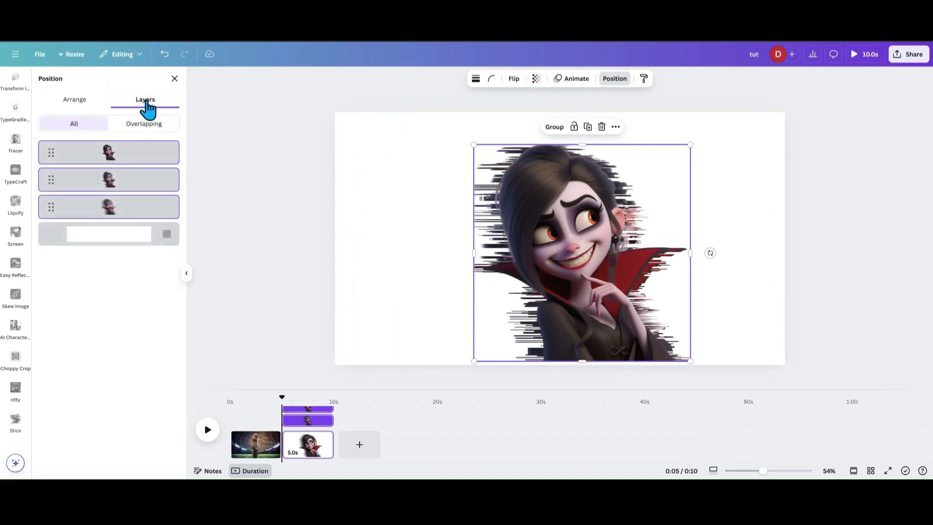
click(146, 207)
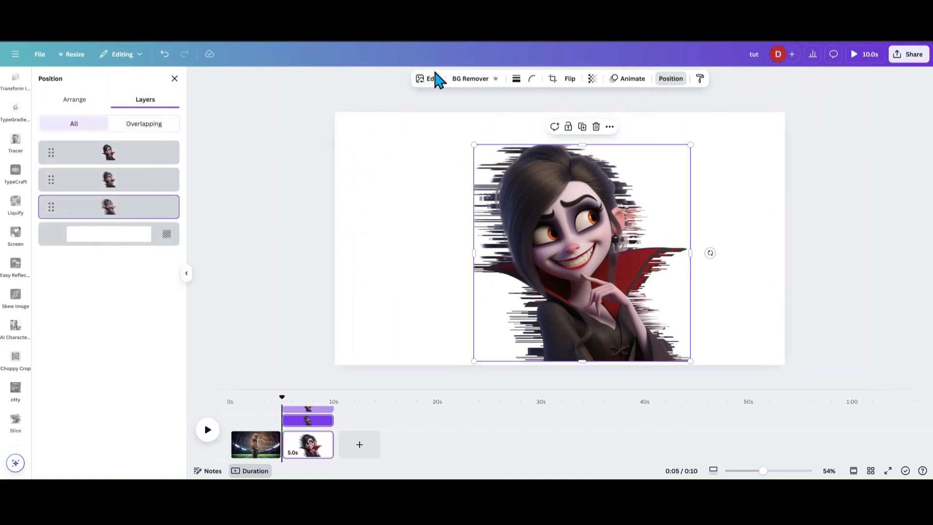
click(432, 80)
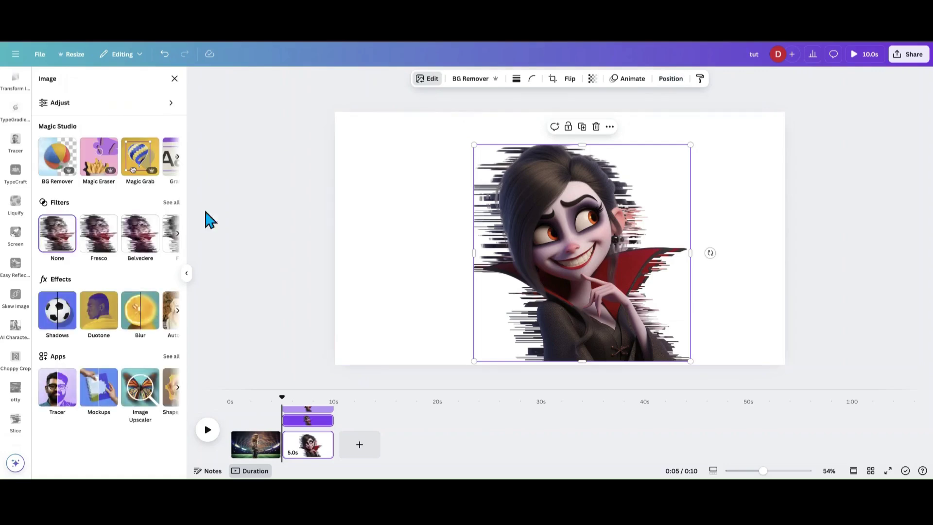
click(131, 321)
drag(44, 145, 110, 147)
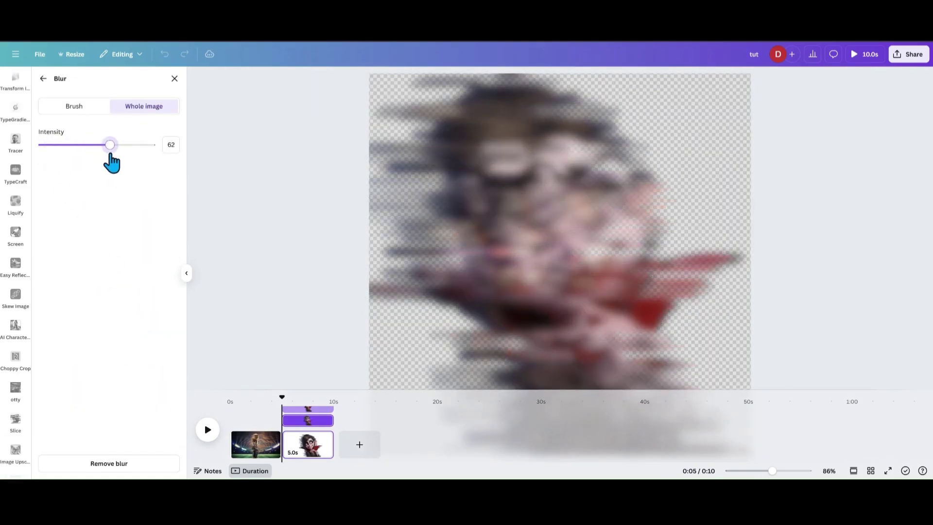
click(174, 79)
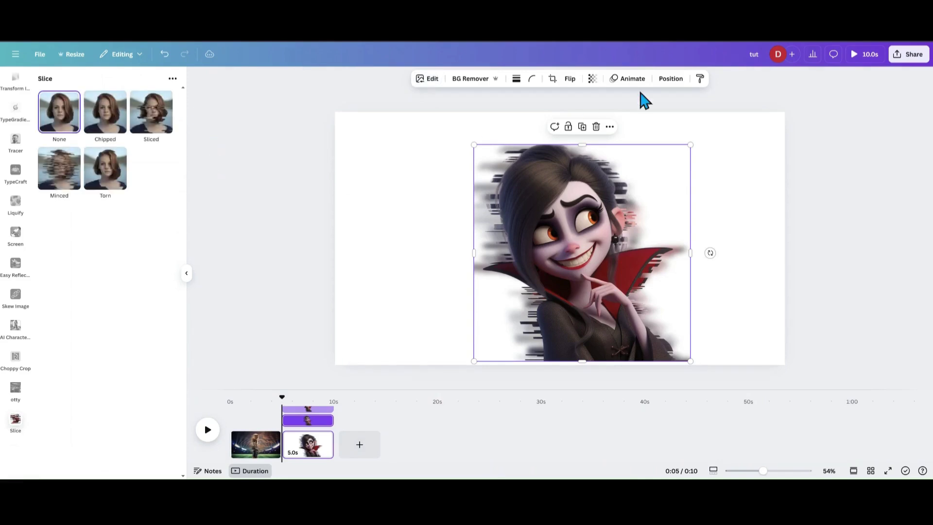
Apply a whole-image Blur with intensity 59 to the middle sliced vampire layer.
click(670, 78)
drag(119, 204, 118, 190)
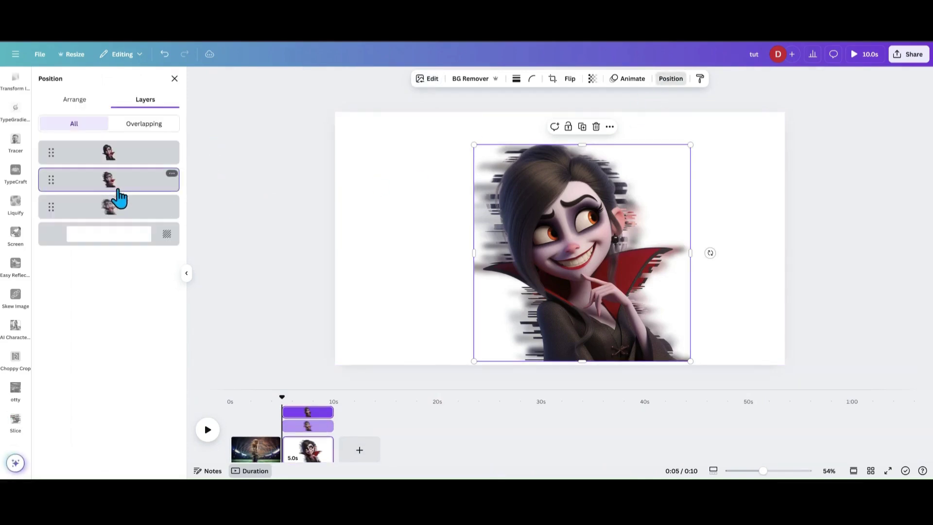
click(428, 79)
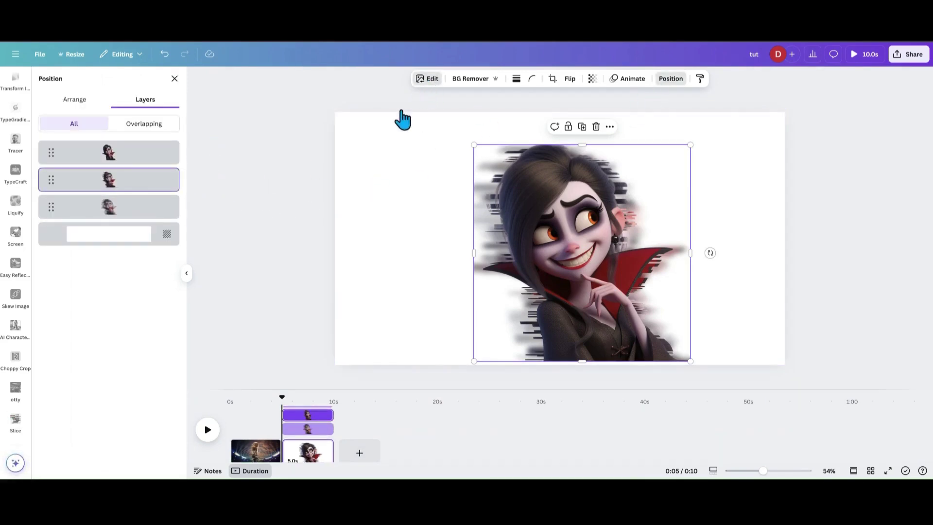
click(140, 311)
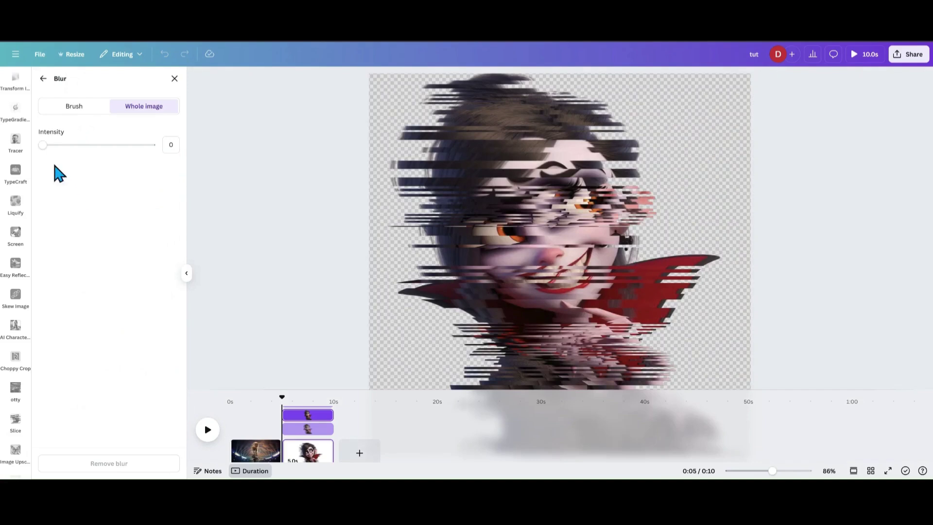
drag(43, 146, 93, 146)
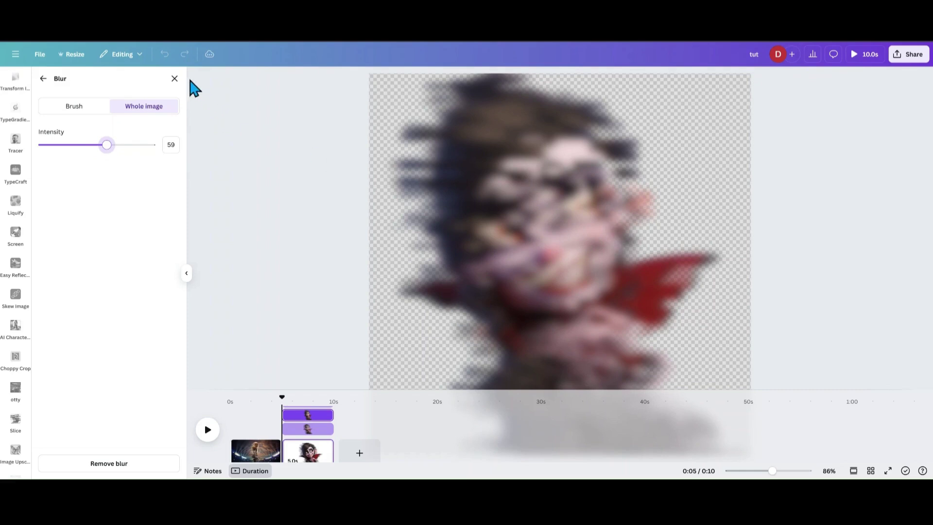
click(174, 80)
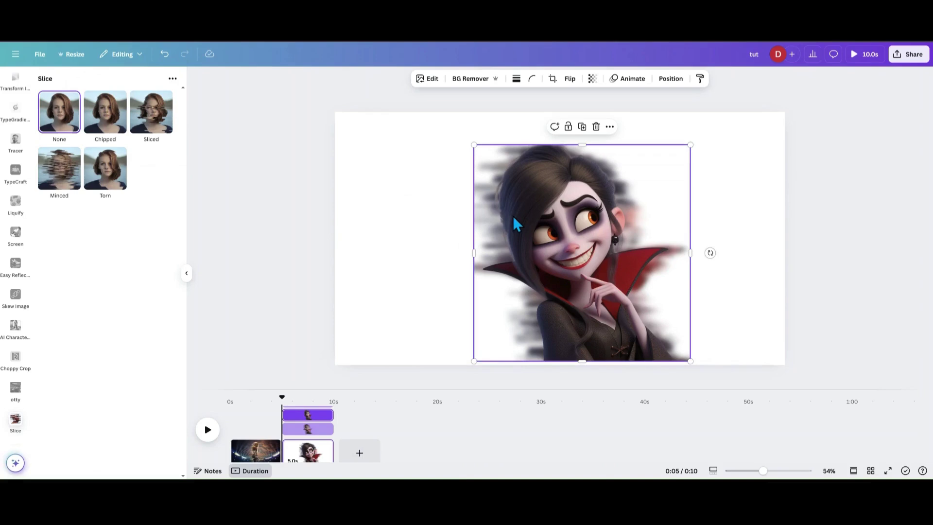
Apply the Pop duotone effect to the lowest vampire layer, directly above the background.
click(670, 78)
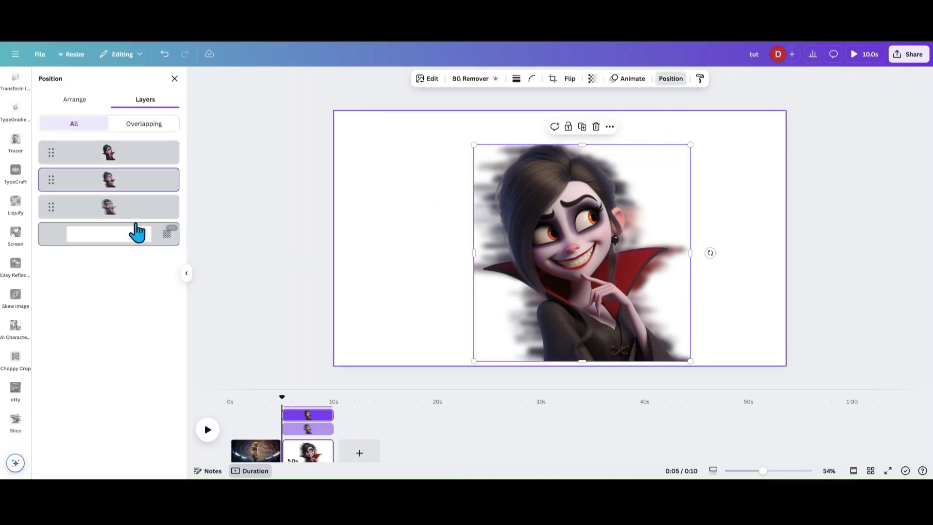
click(128, 216)
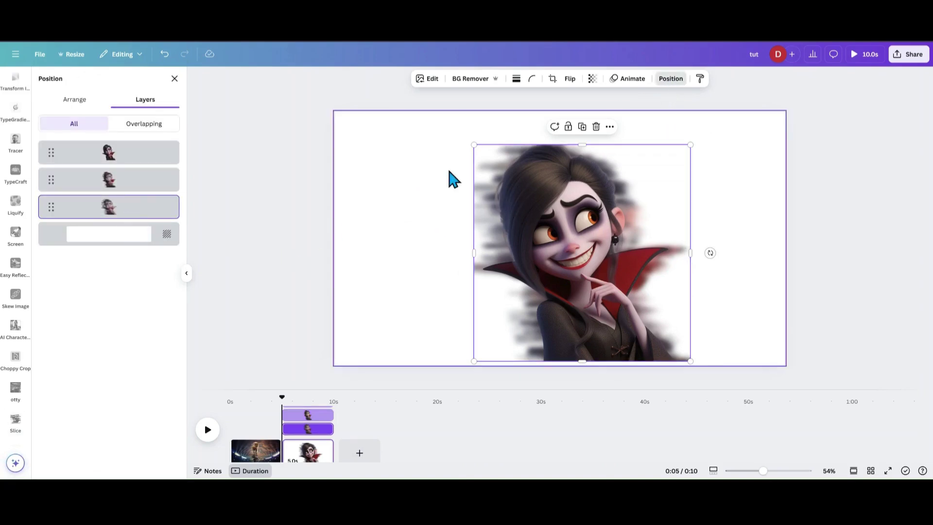
click(430, 79)
click(99, 326)
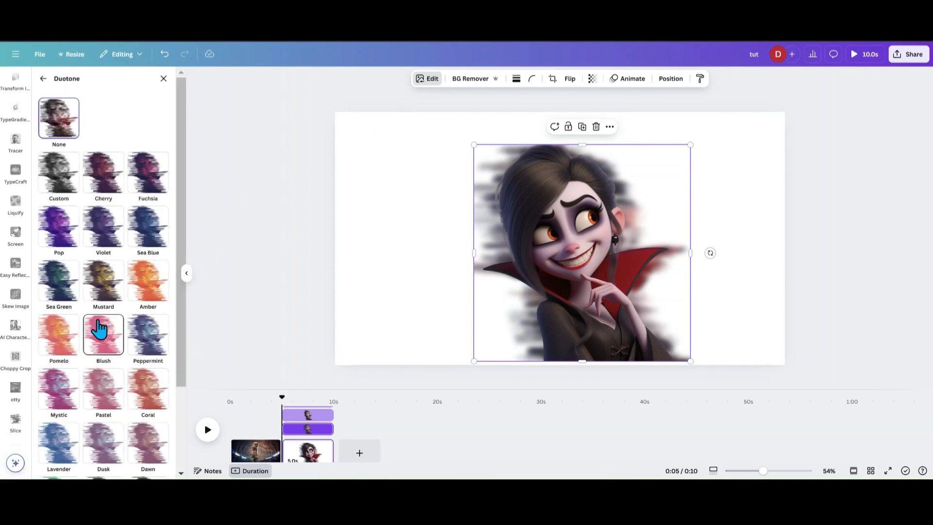
scroll(100, 329, down, 2)
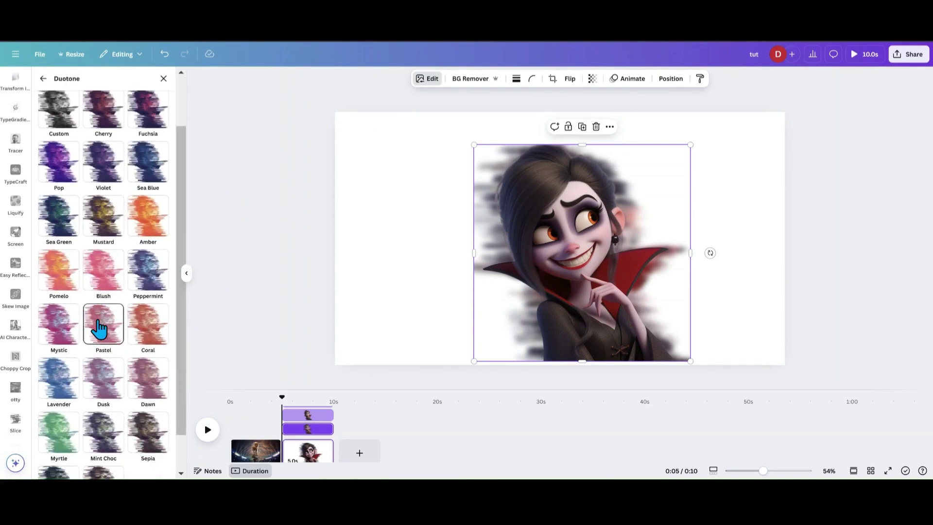
click(63, 184)
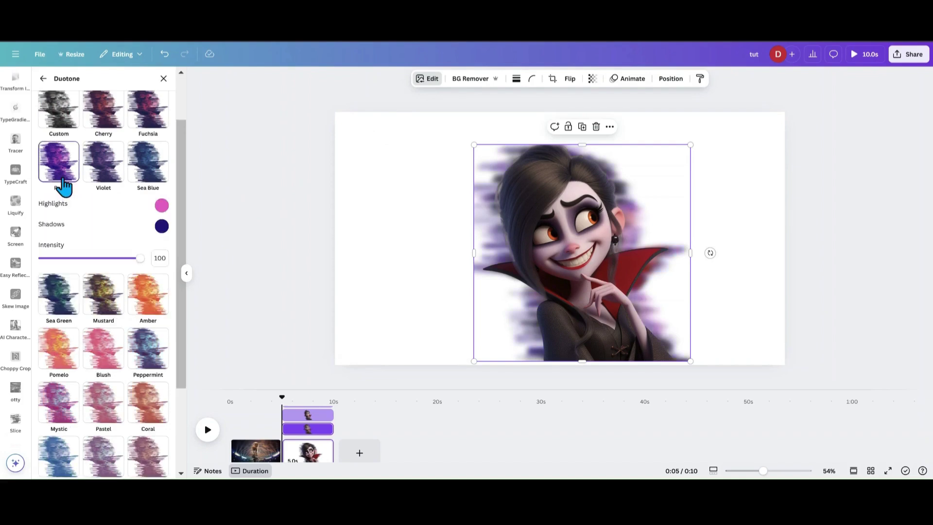
scroll(95, 221, up, 2)
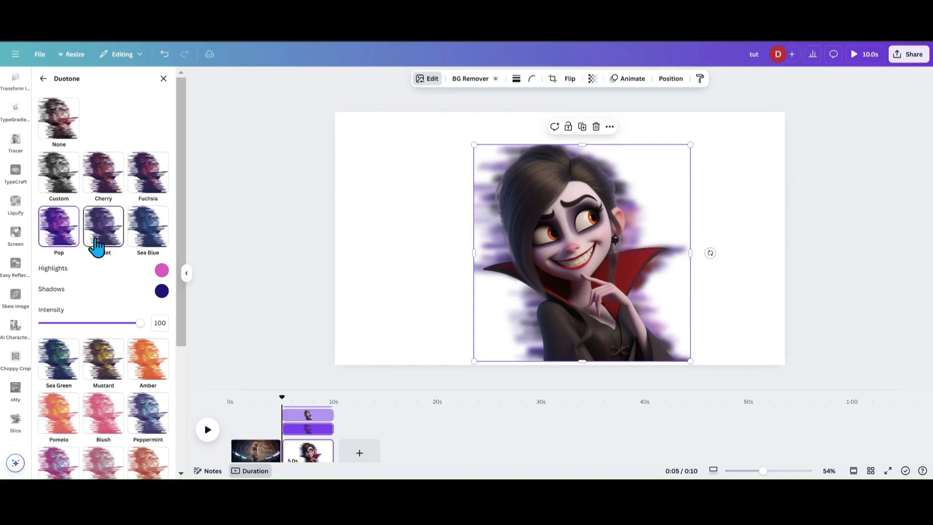
Apply the Amber duotone effect to the middle vampire layer.
click(671, 79)
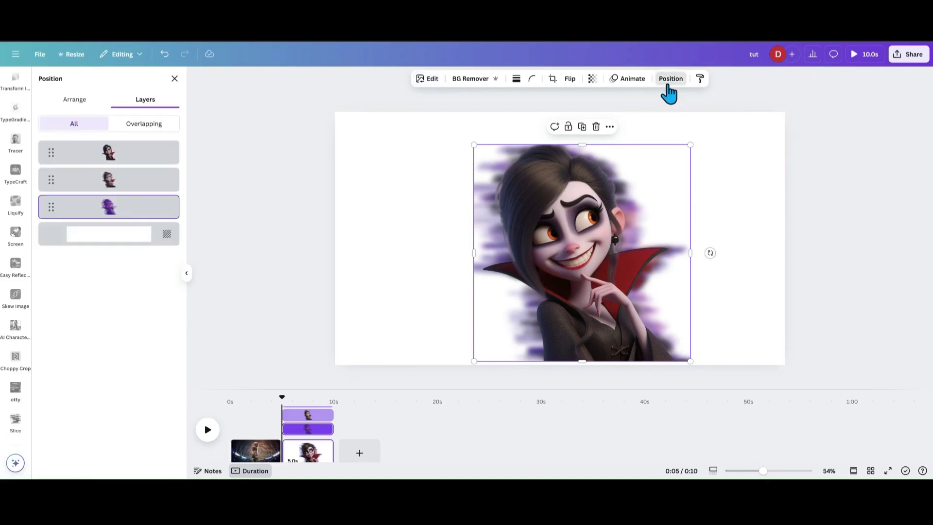
click(128, 186)
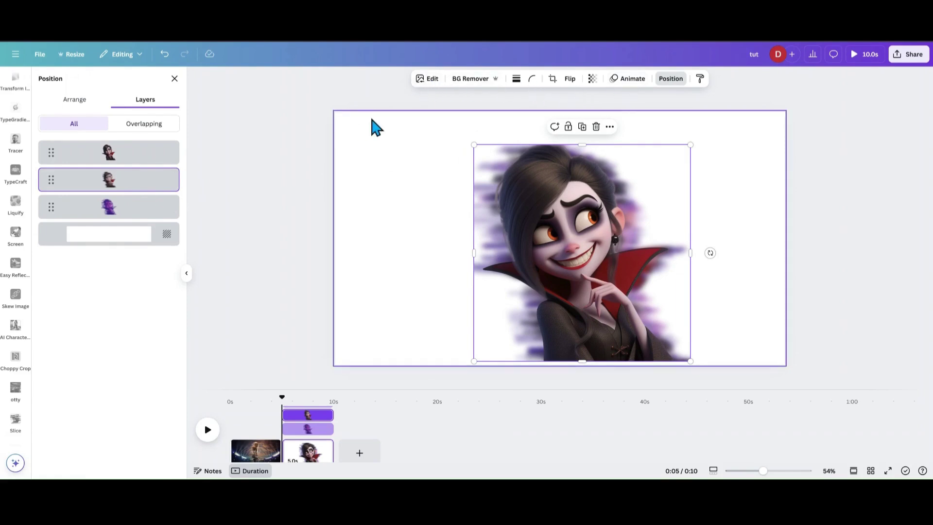
click(432, 80)
click(103, 314)
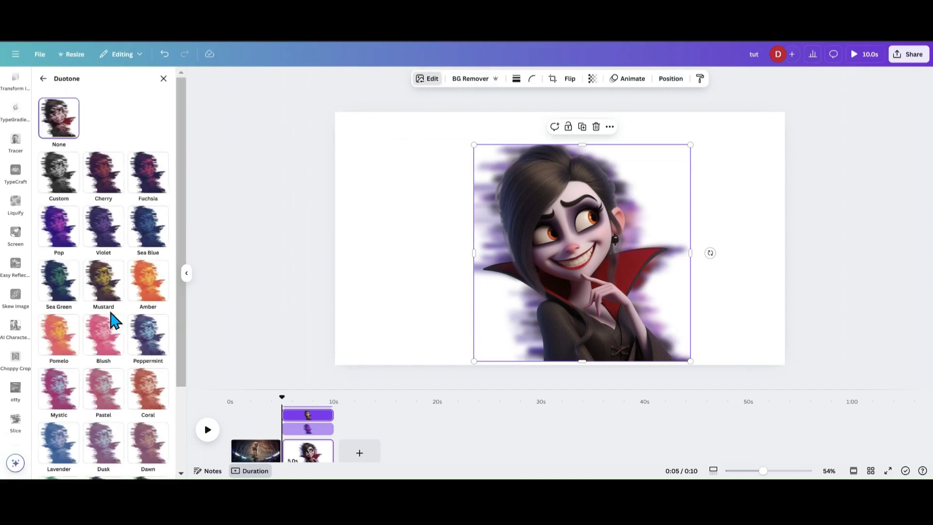
click(140, 301)
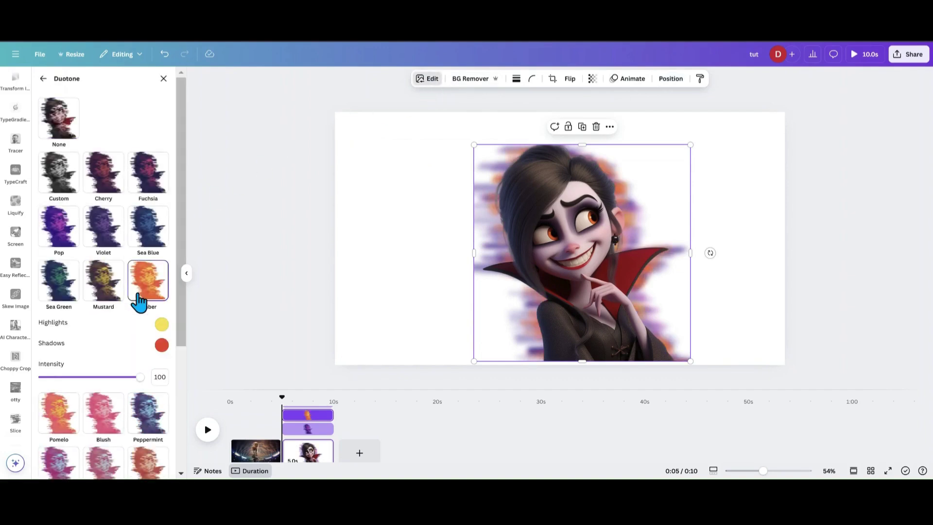
Move the stacked vampire copies up and to the left on the page, and nudge the unsliced top copy slightly right.
click(416, 197)
drag(417, 198, 534, 262)
click(398, 232)
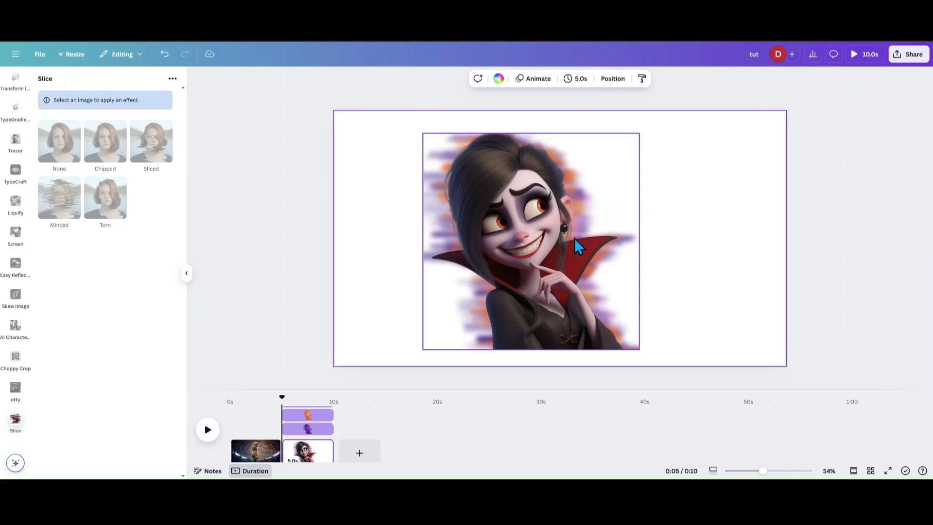
mouse_move(574, 238)
mouse_down()
mouse_move(593, 234)
mouse_move(578, 237)
mouse_up()
click(301, 338)
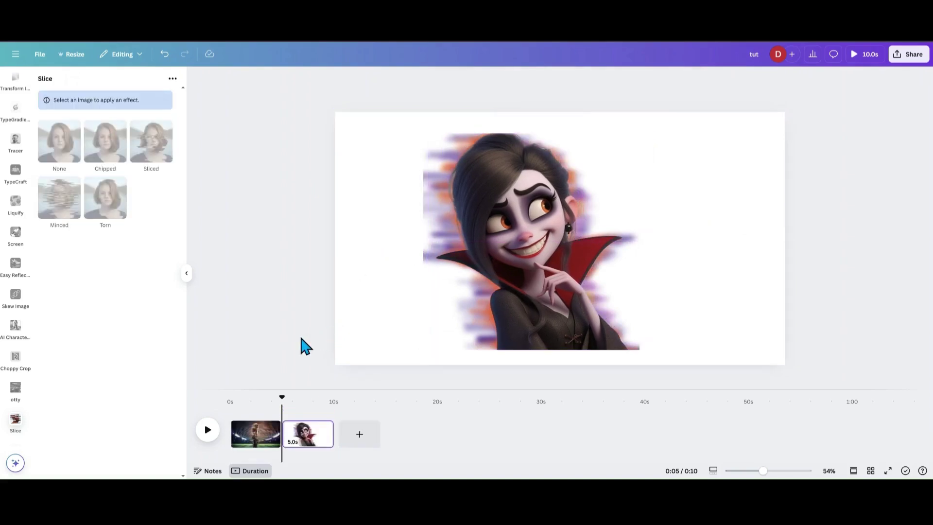
Add a third page and move the unsliced vampire cutout from page 2 onto it.
click(358, 437)
click(304, 440)
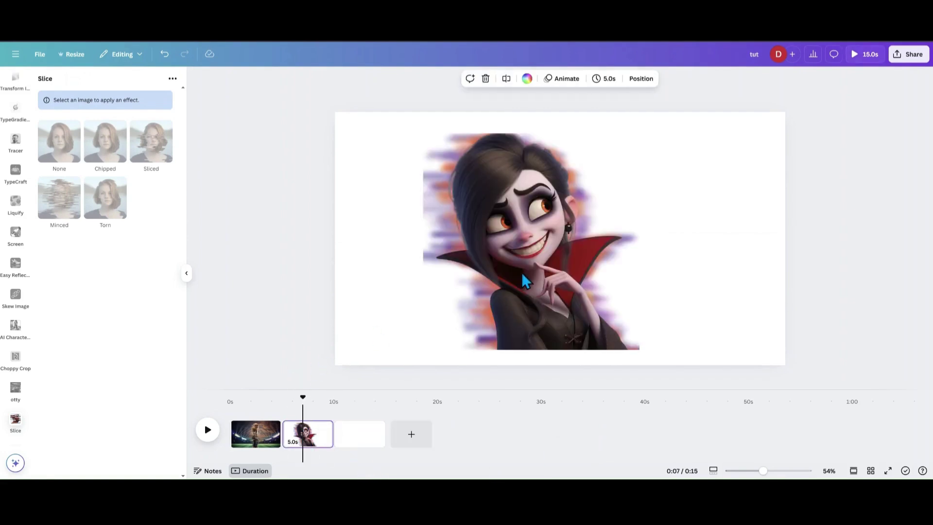
click(523, 270)
drag(525, 254, 369, 449)
Scale the vampire cutout on page 3 down to about two thirds of its size and place it near the page's center.
drag(588, 256, 598, 248)
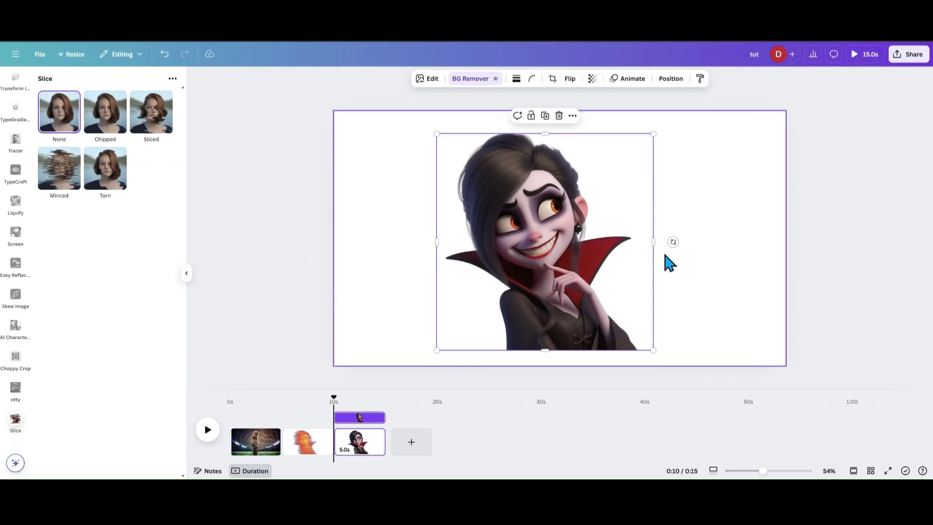
drag(540, 300, 541, 297)
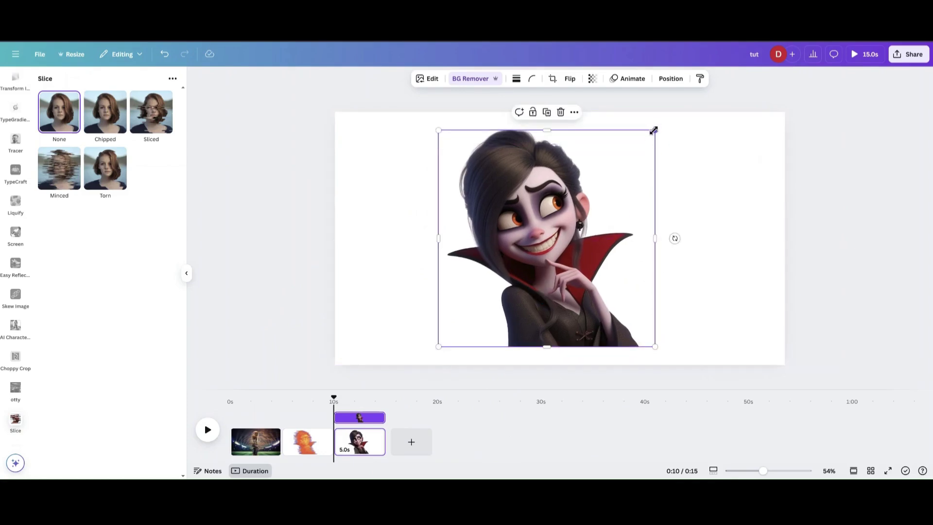
drag(654, 131, 606, 208)
drag(541, 280, 582, 249)
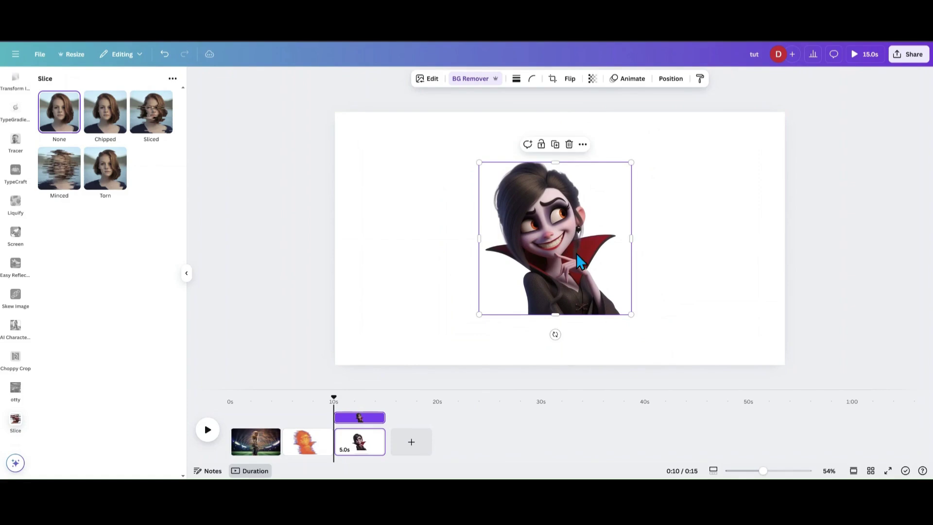
Set up a download of the design with PNG as the file type.
click(40, 54)
click(53, 248)
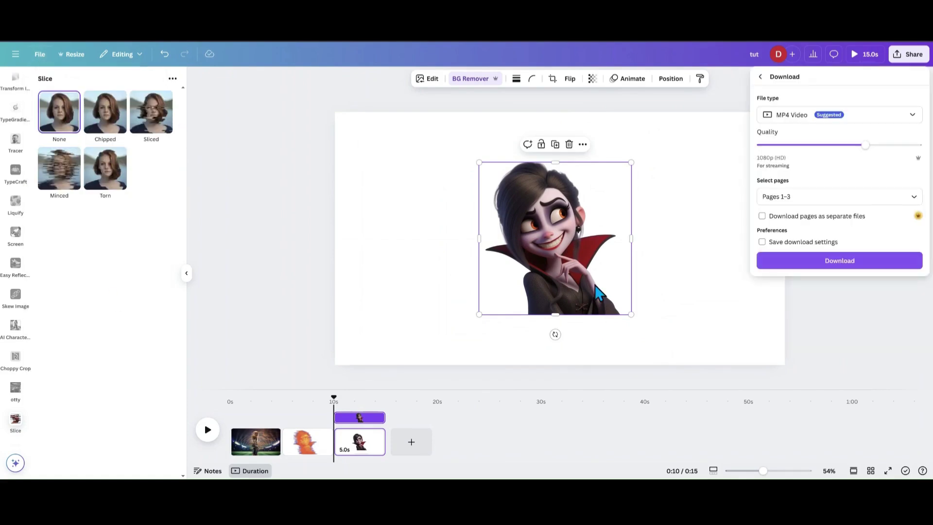
click(918, 122)
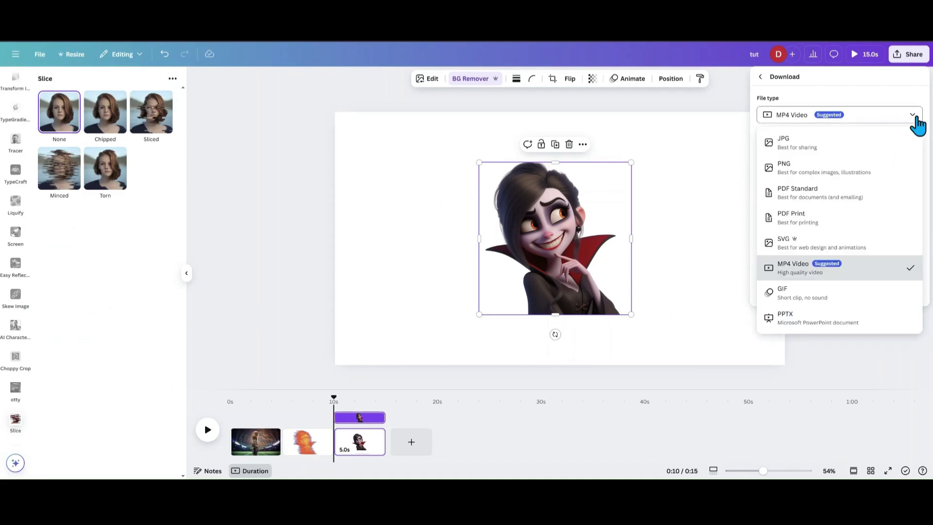
click(817, 166)
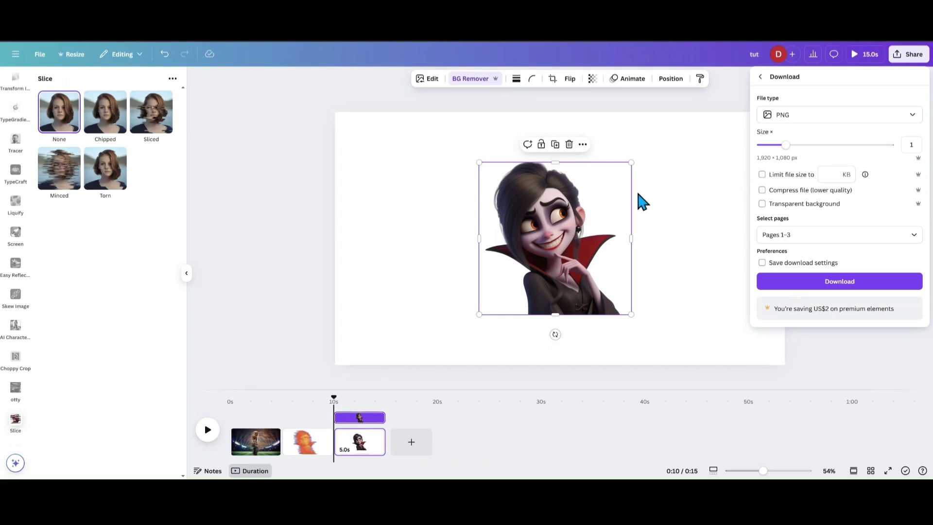
Limit the download to the current page (Page 3) and download it.
click(915, 237)
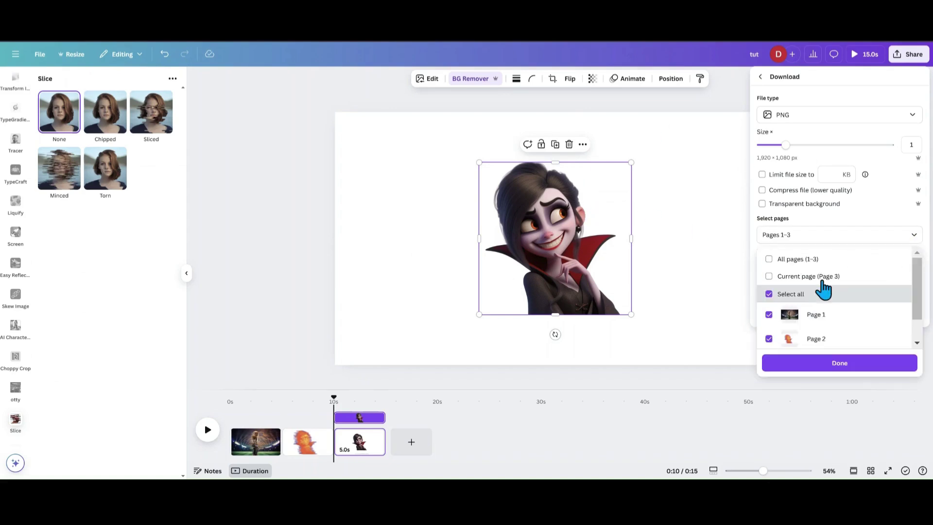
click(770, 277)
click(770, 277)
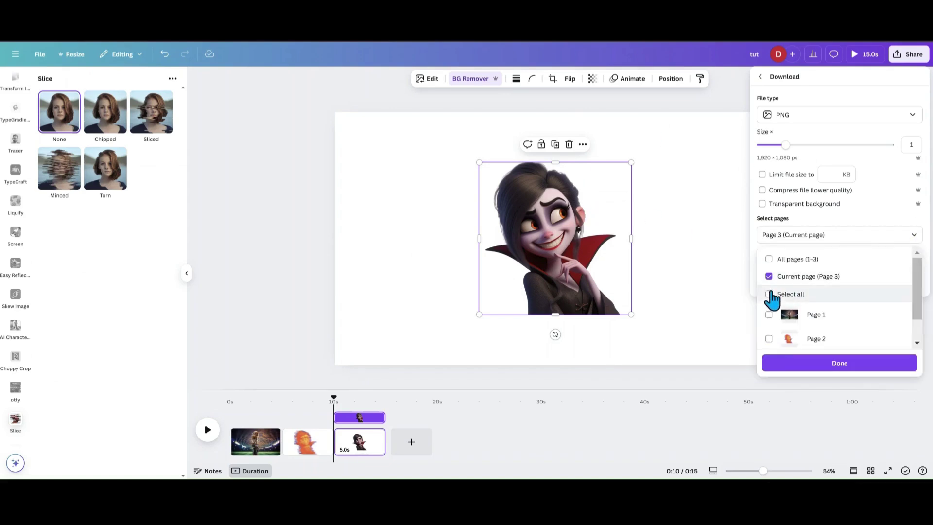
click(786, 368)
click(797, 285)
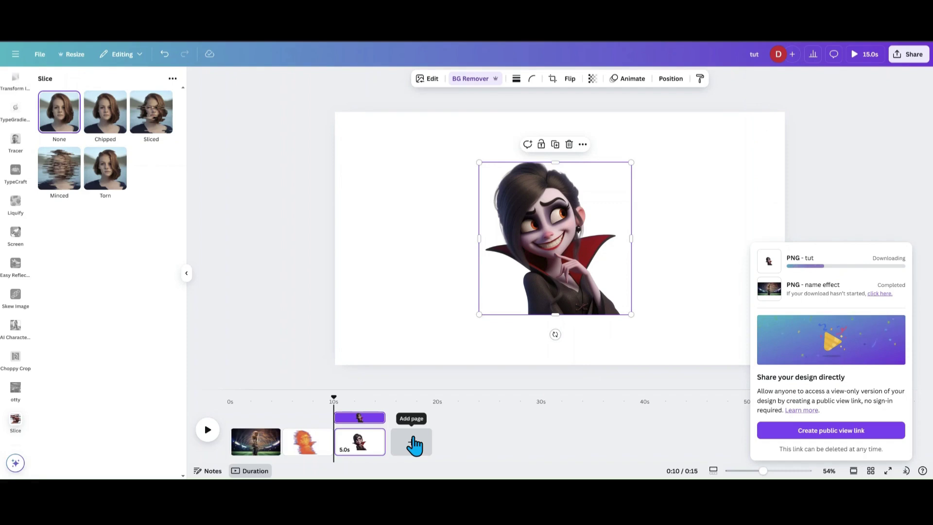
Add a fourth page, paste the exported vampire PNG onto it, and position the image near the page's center.
click(414, 444)
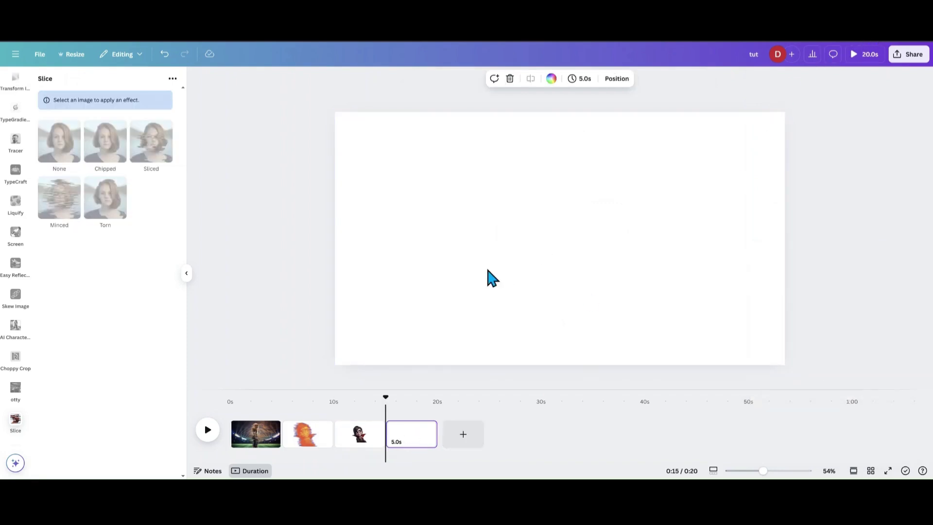
key(ctrl+v)
drag(494, 272, 462, 289)
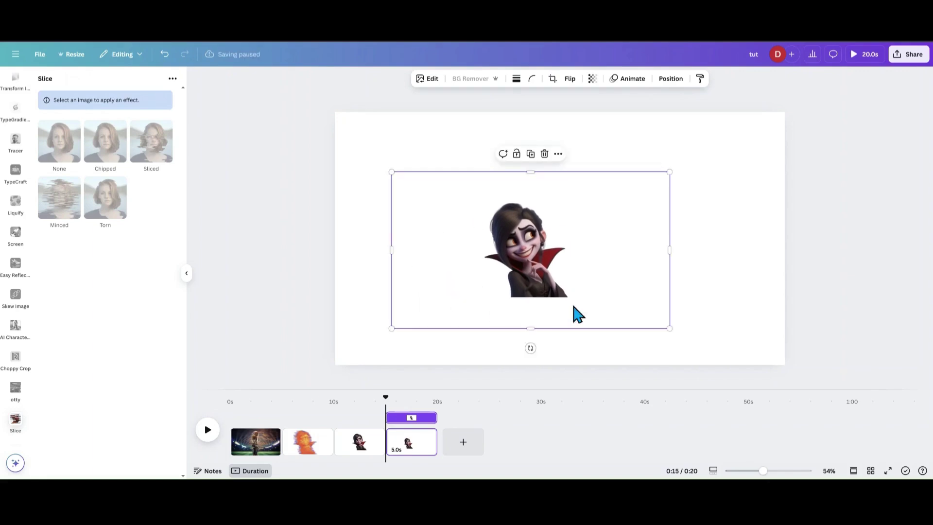
drag(465, 214, 481, 236)
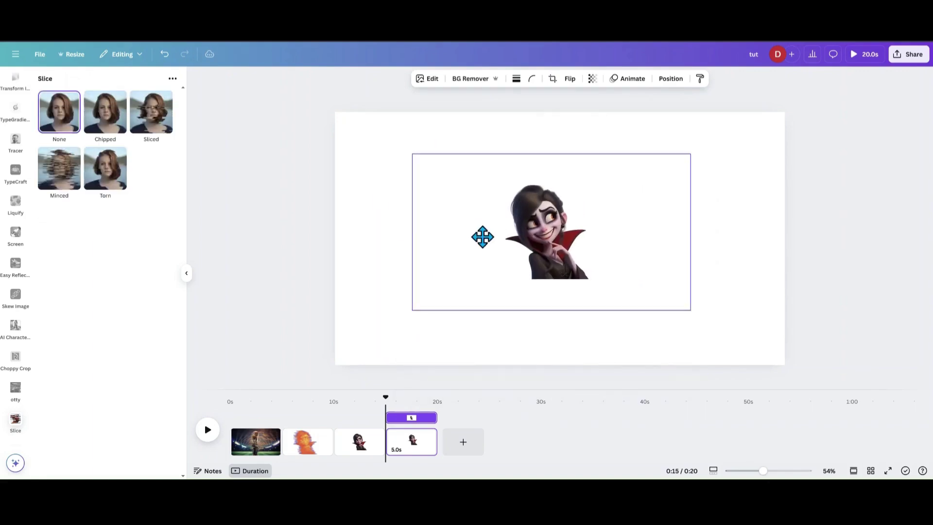
Remove the background from the pasted vampire PNG on page 4.
drag(552, 197, 575, 275)
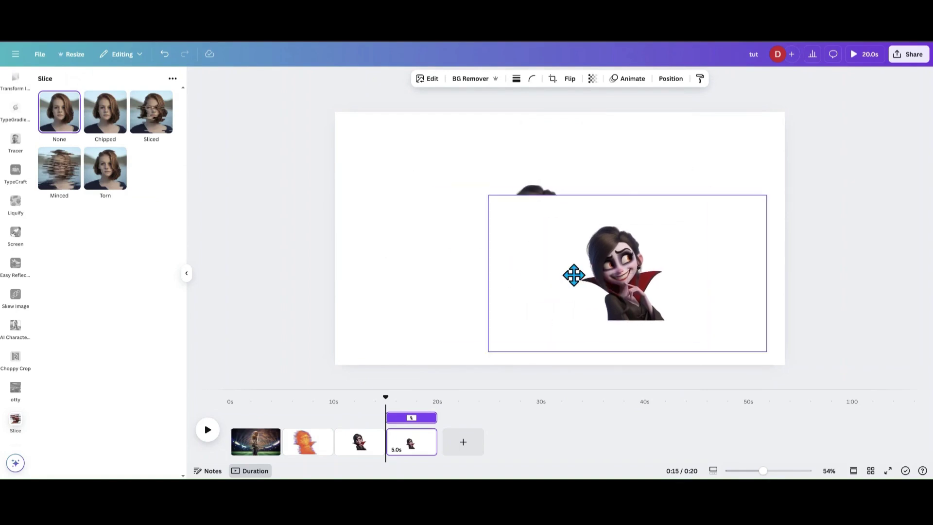
click(642, 178)
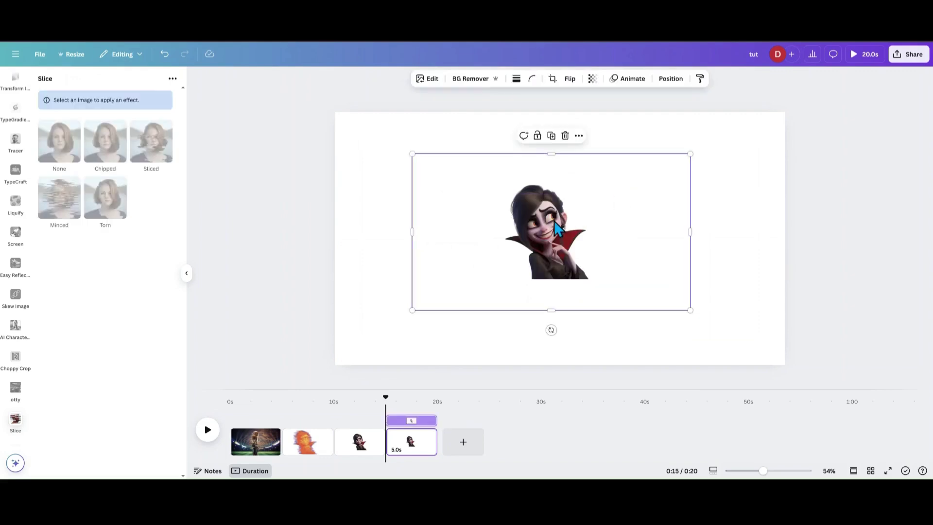
click(471, 79)
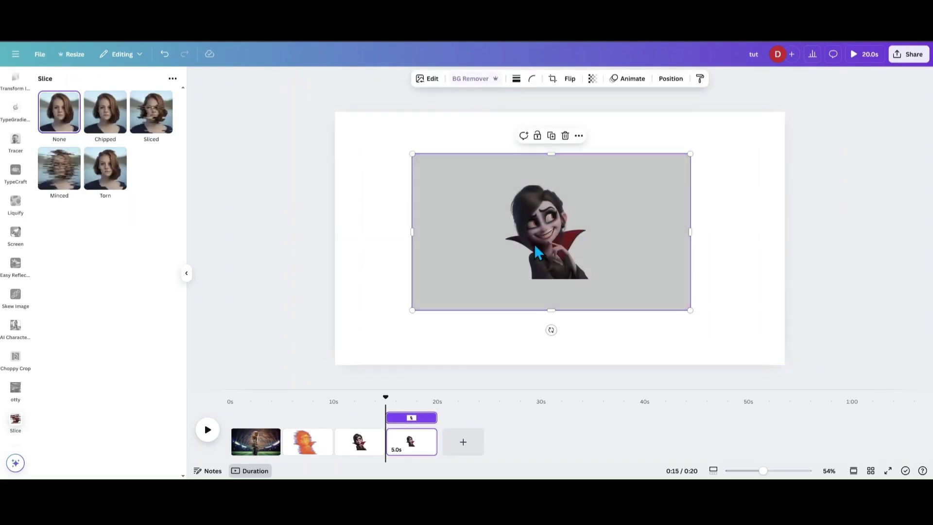
Apply the Minced slice effect to the vampire image with Offset 0.2 and Count 30, and save it.
click(60, 170)
drag(128, 232, 150, 270)
click(117, 335)
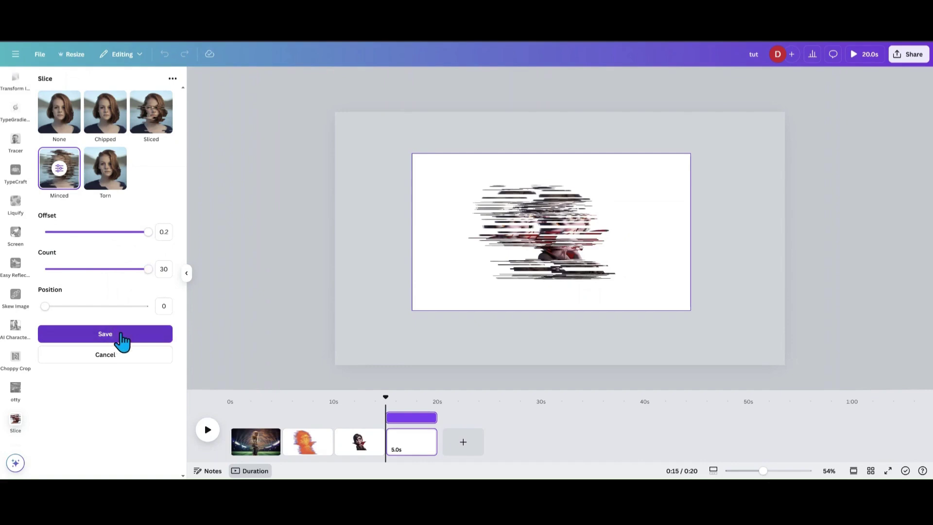
Remove the background from the minced vampire image and reposition it near the page's center.
mouse_move(491, 286)
mouse_down()
mouse_move(456, 292)
mouse_move(478, 288)
mouse_up()
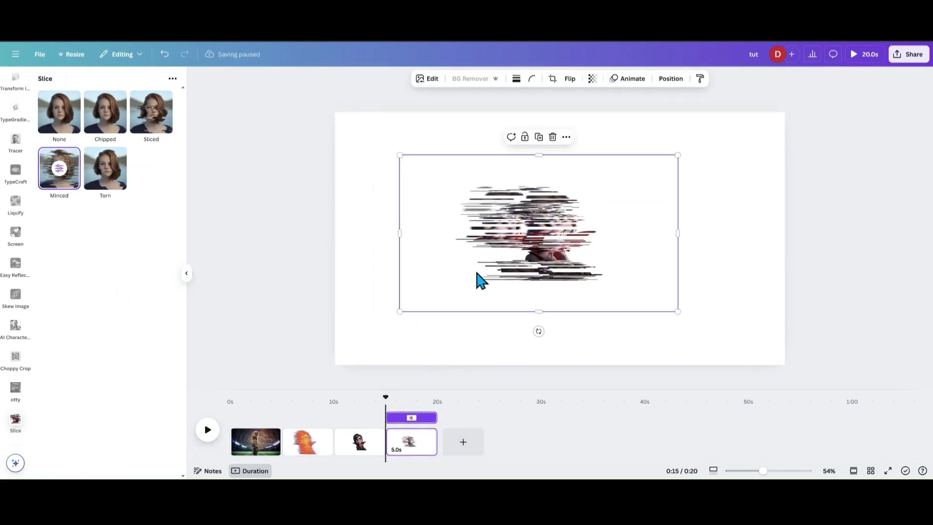
click(470, 86)
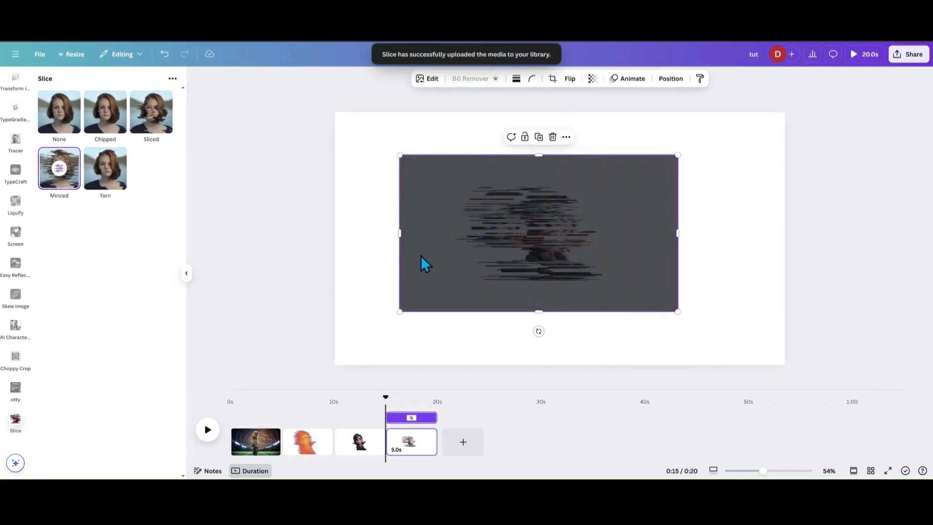
drag(423, 265, 445, 269)
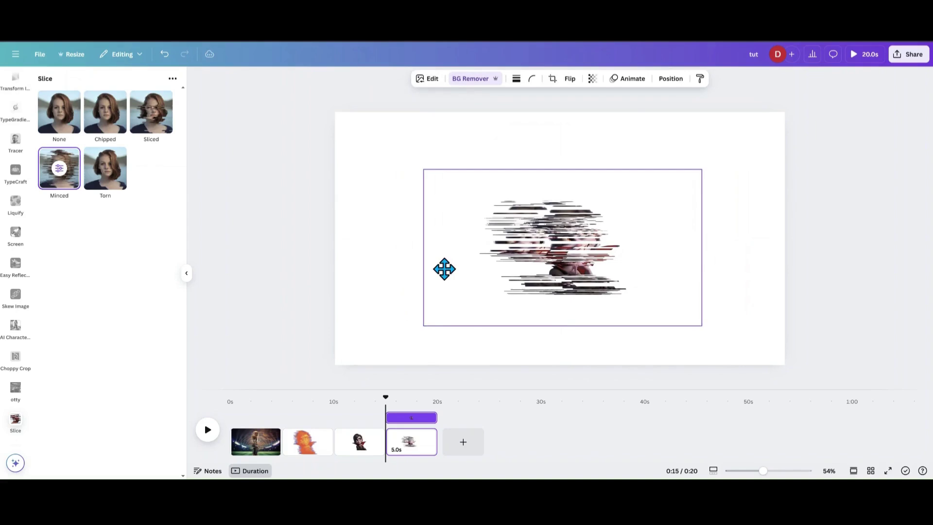
click(361, 452)
click(543, 275)
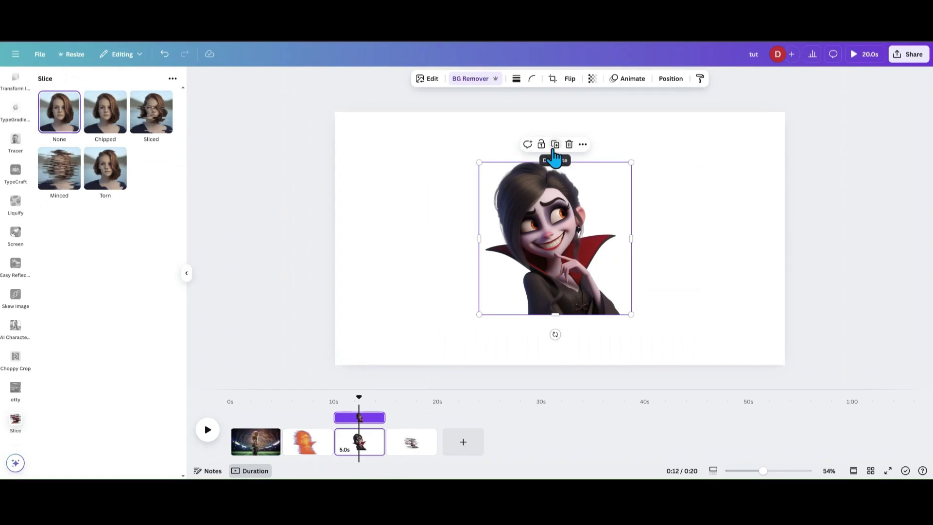
drag(535, 186, 539, 190)
click(573, 158)
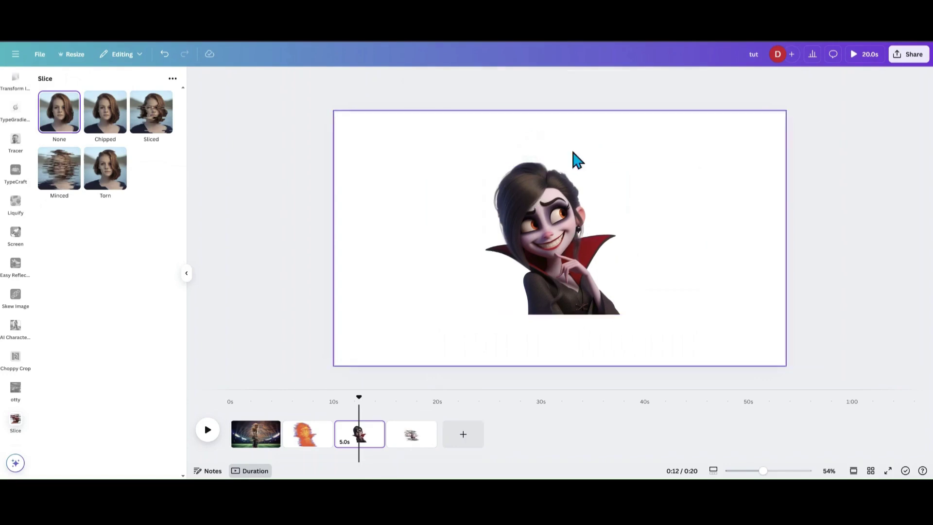
Add the exported vampire PNG from the uploads to page 4 and size and position it over the minced image.
click(410, 452)
click(446, 278)
scroll(8, 232, up, 10)
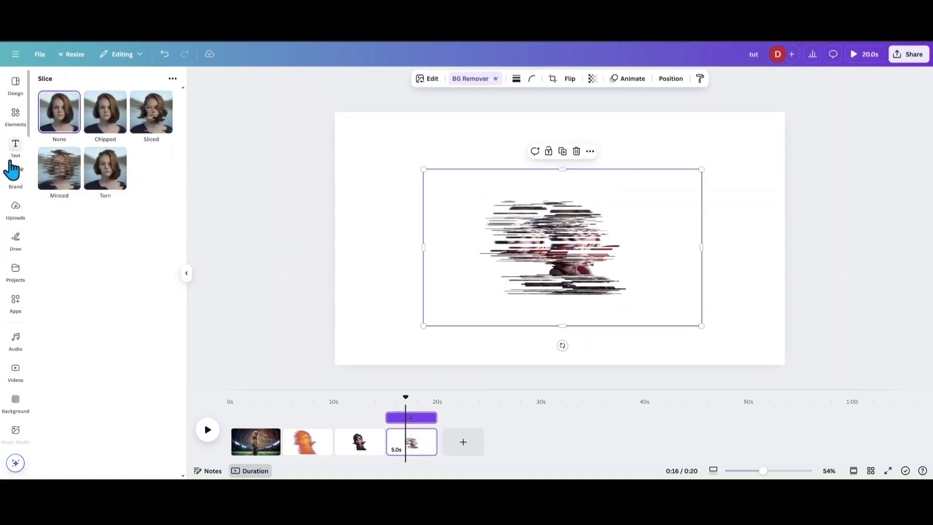
click(16, 222)
scroll(53, 272, up, 5)
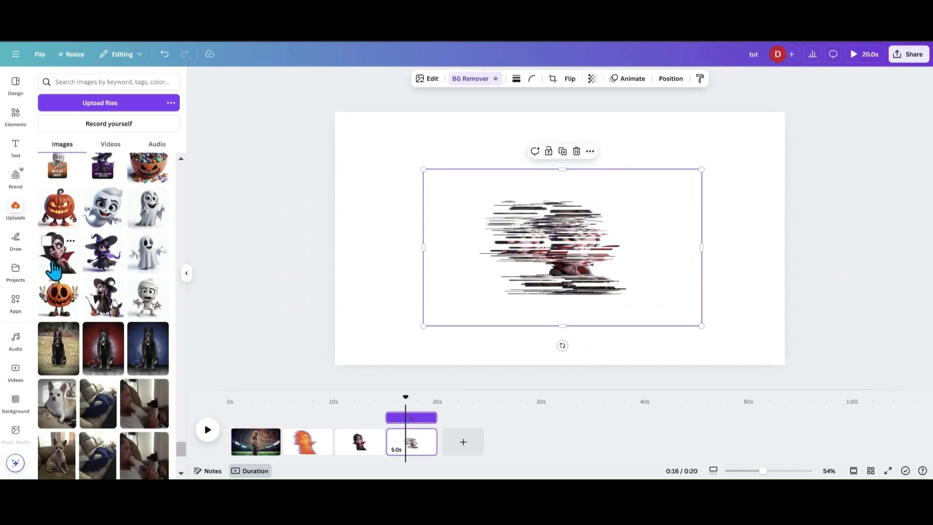
drag(188, 435, 185, 127)
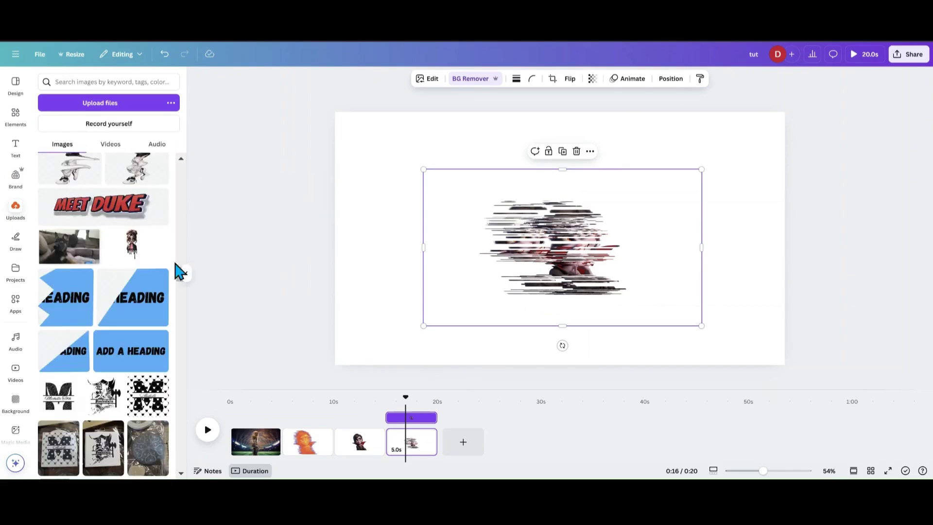
drag(181, 290, 181, 166)
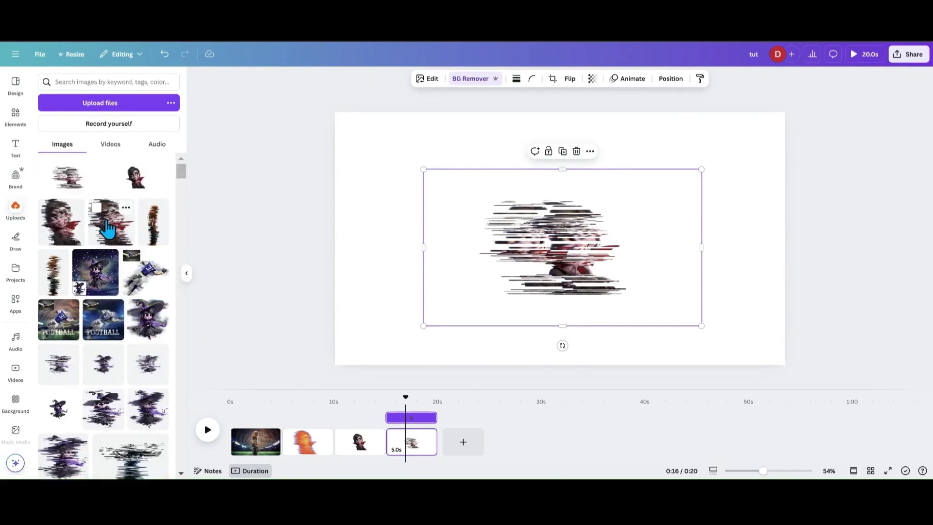
click(113, 238)
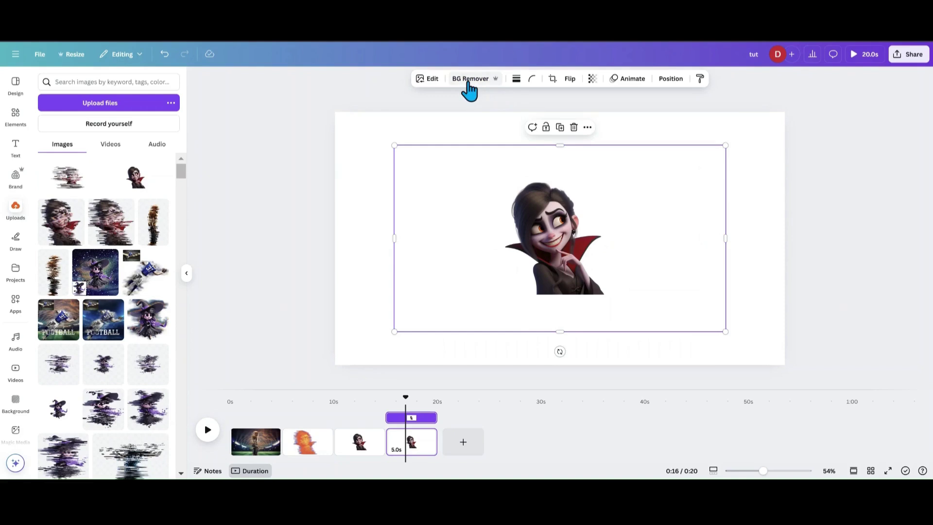
Remove the background from the newly added vampire image, then duplicate it.
click(537, 243)
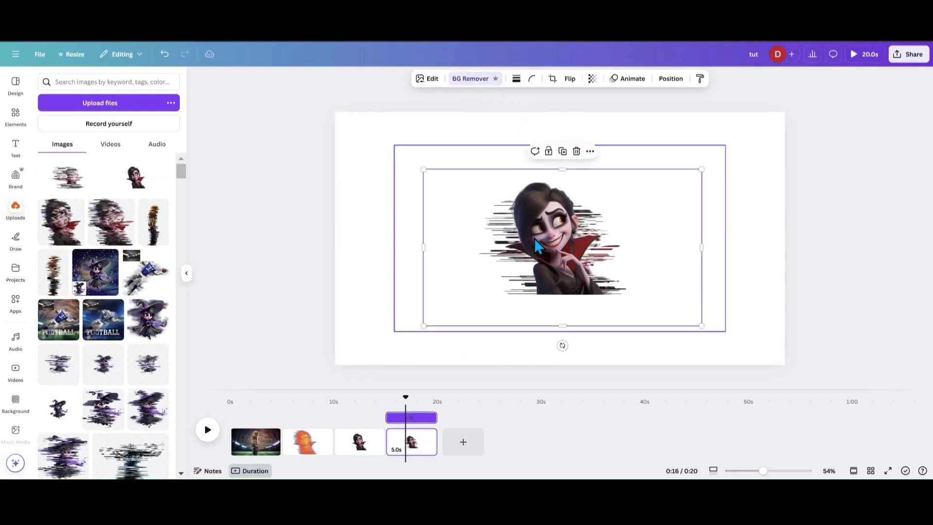
click(437, 237)
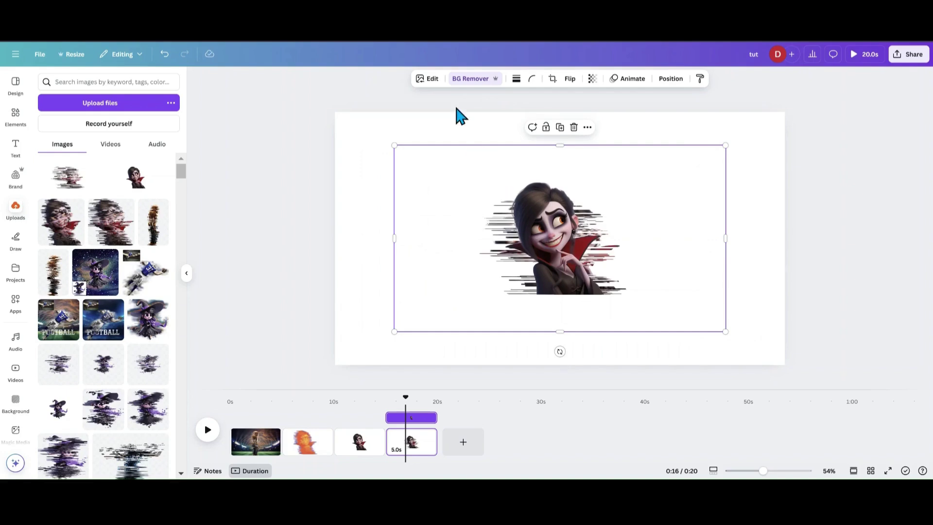
click(560, 128)
drag(548, 224, 544, 220)
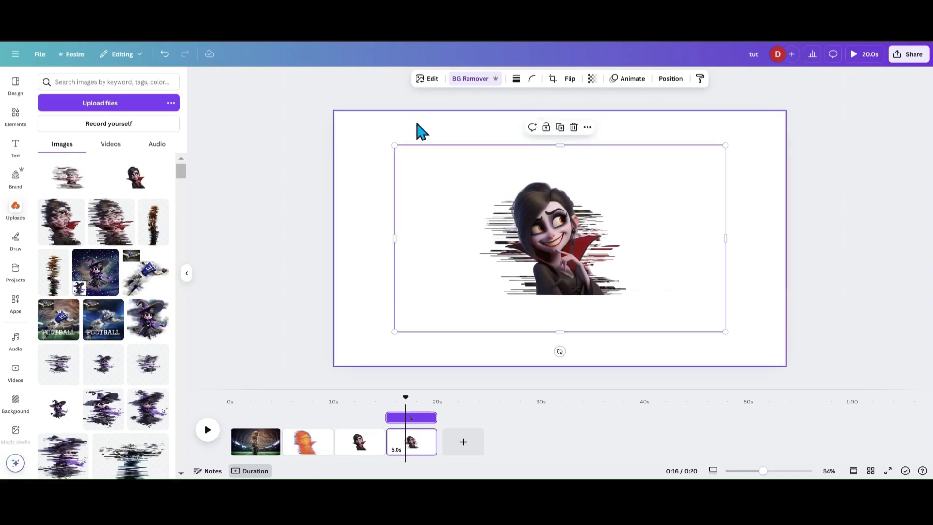
Apply the Minced slice effect to the duplicated vampire with Offset 0.12 and a reduced Count, save it, and align it over the original.
click(15, 319)
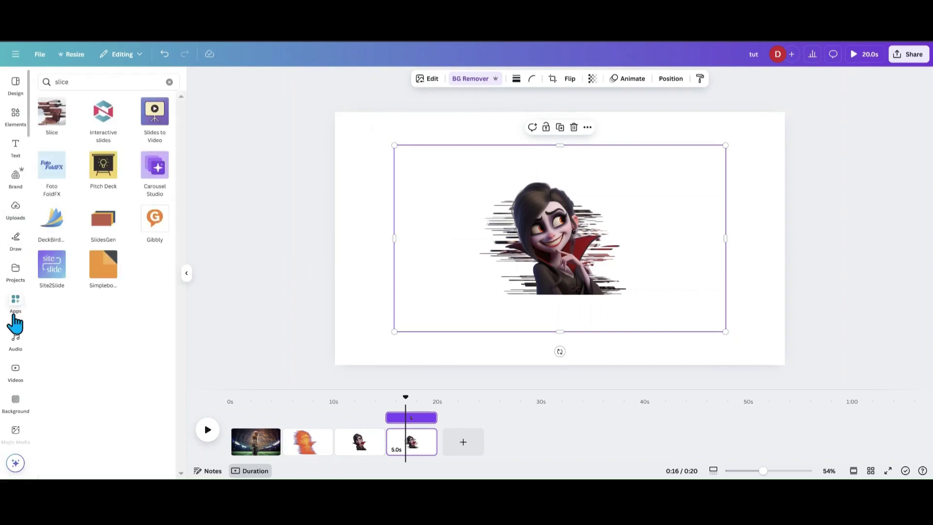
click(56, 156)
click(54, 185)
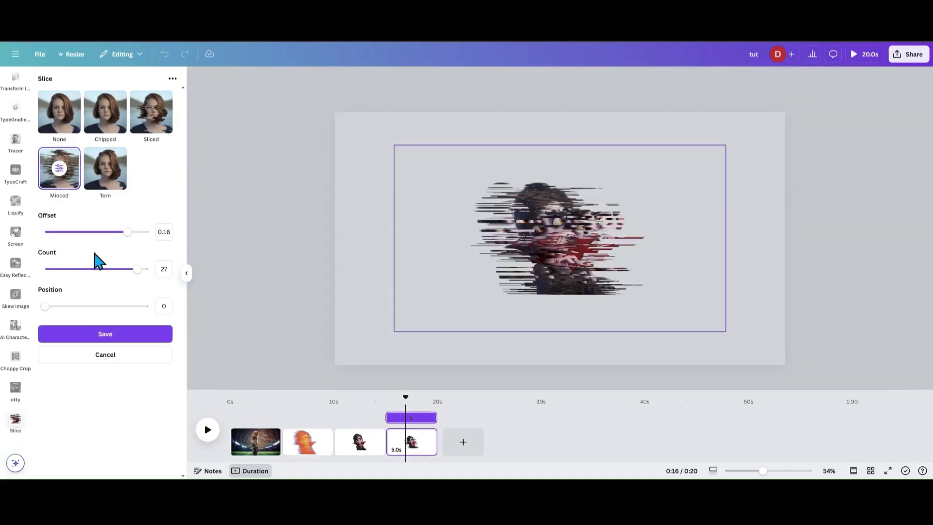
drag(127, 232, 107, 232)
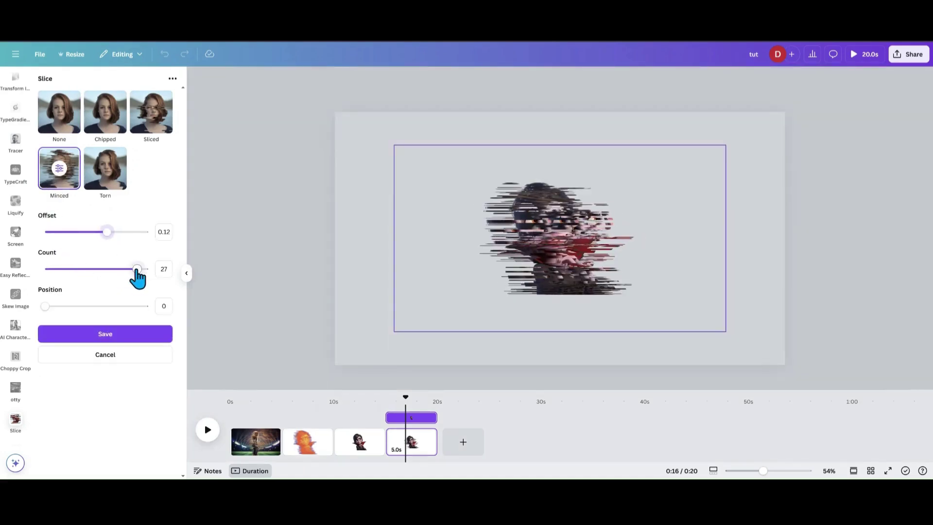
drag(138, 269, 116, 268)
click(118, 334)
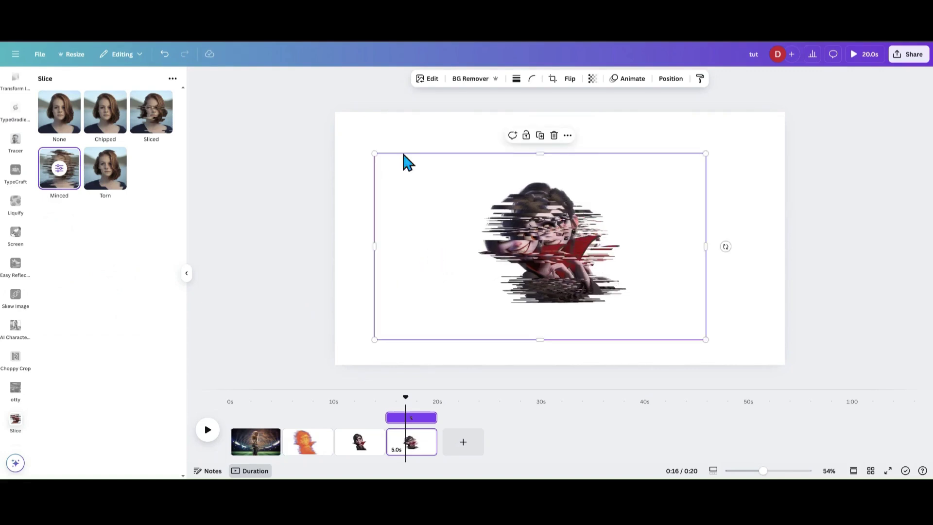
Blur the whole top minced vampire image with an intensity of 63.
click(428, 78)
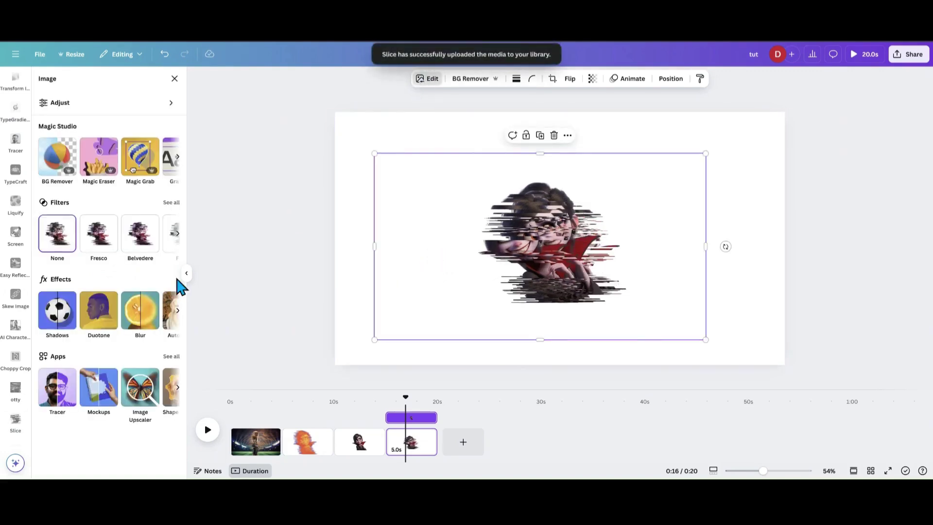
click(98, 325)
click(44, 80)
click(133, 326)
drag(42, 145, 111, 157)
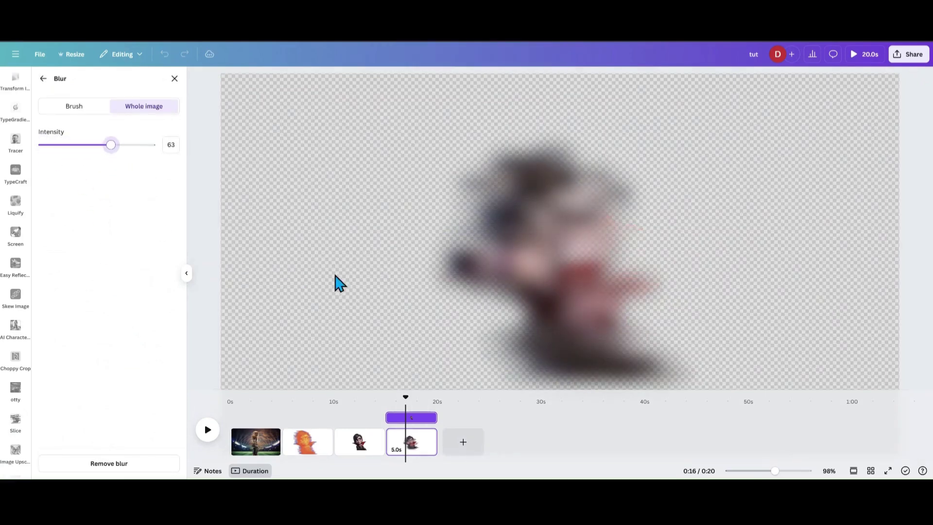
click(174, 79)
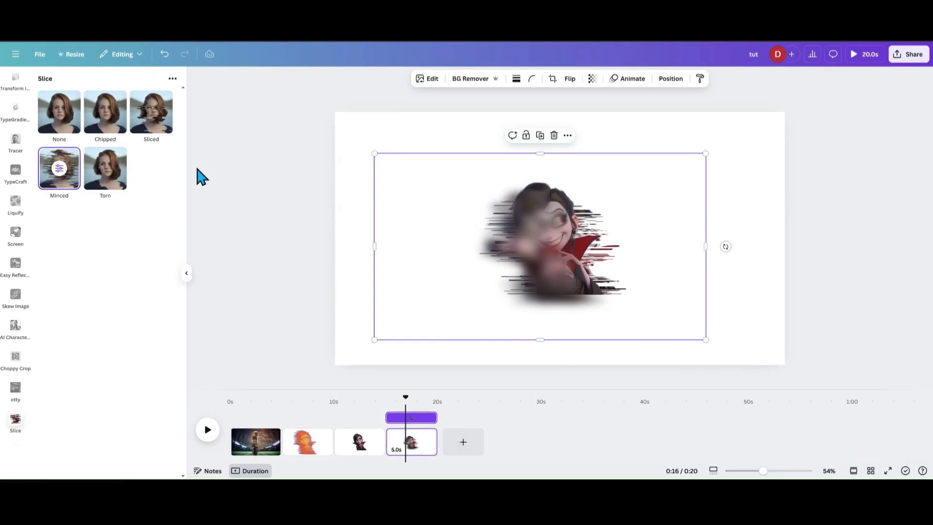
Select the minced vampire layer just above the background and blur the whole image with an intensity of 41.
click(665, 81)
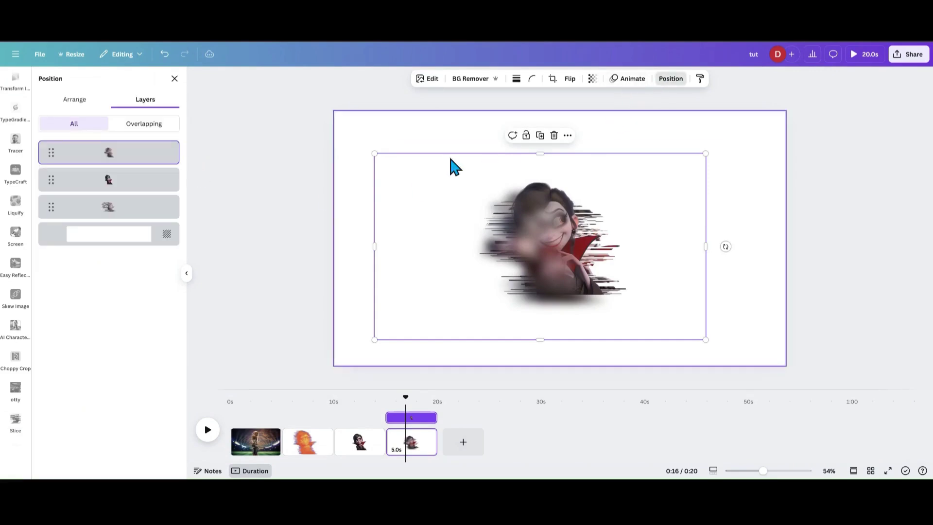
click(125, 215)
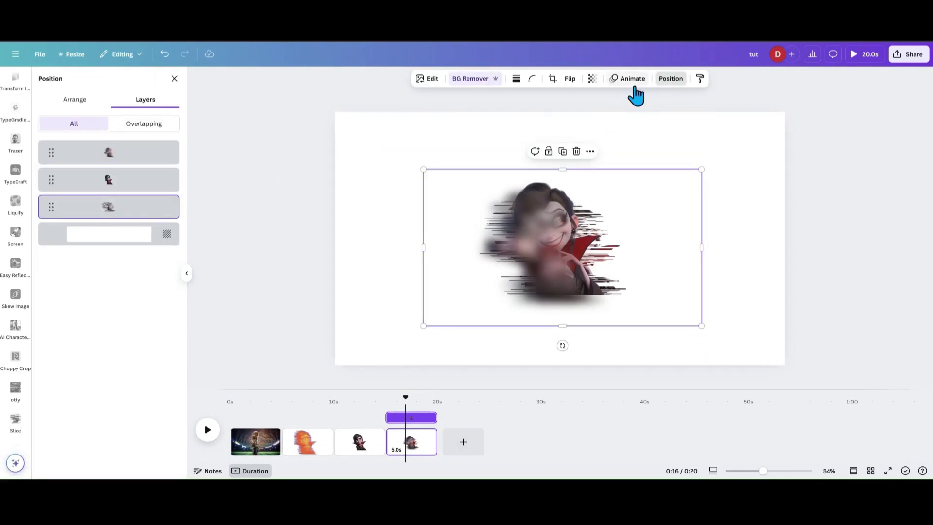
click(428, 79)
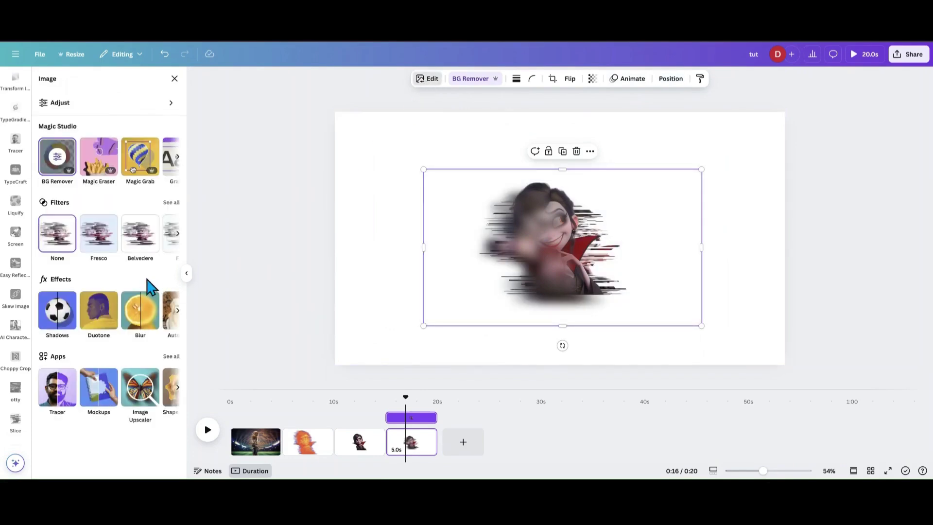
click(140, 311)
drag(43, 145, 87, 144)
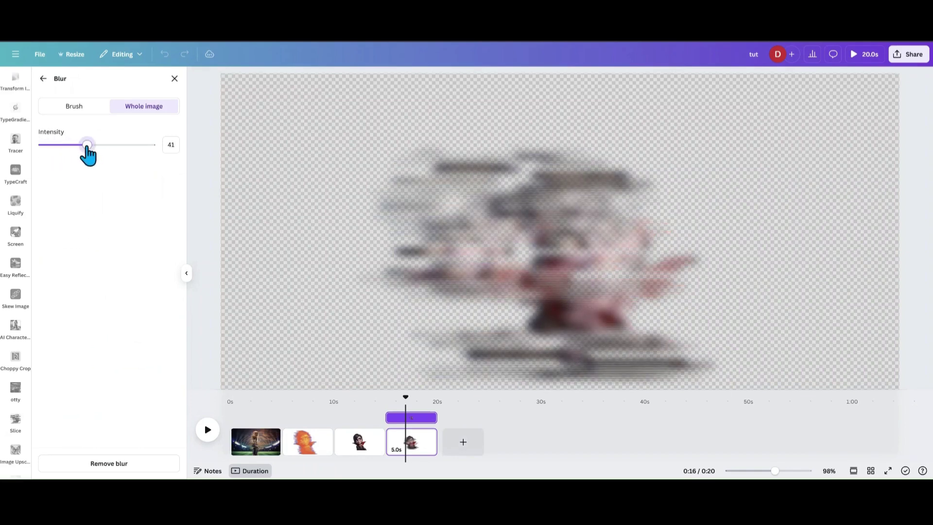
click(175, 78)
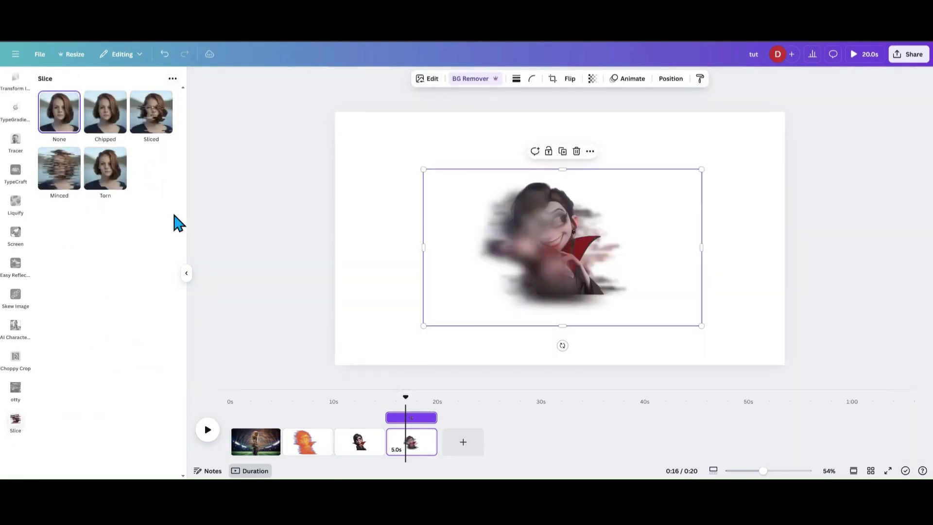
Move the unblurred vampire layer to the top of the layer order.
click(671, 79)
drag(118, 191, 120, 148)
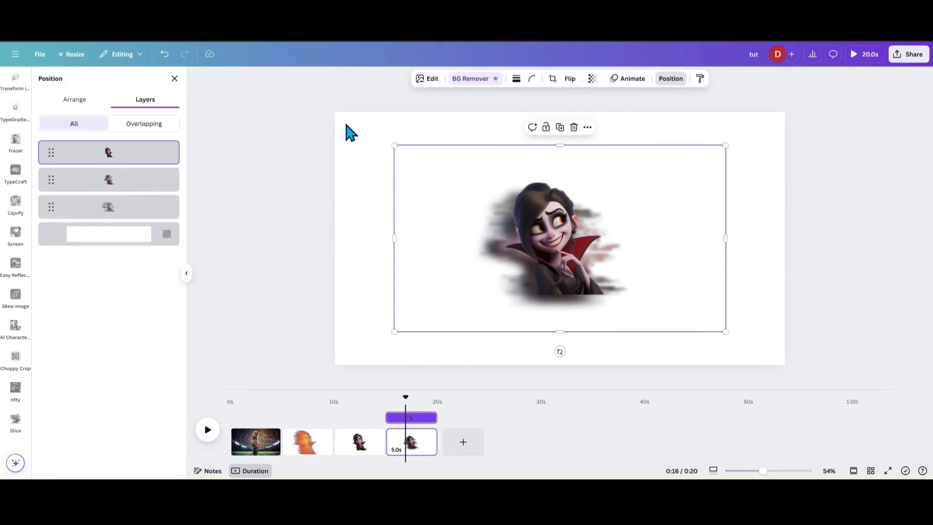
Apply the Pomelo duotone to the blurred minced layer directly beneath the sharp vampire.
click(148, 187)
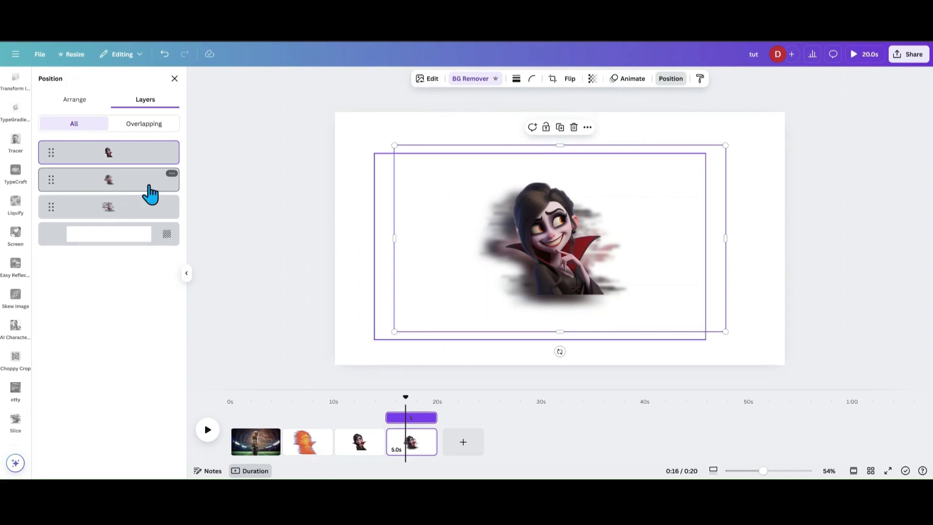
click(427, 79)
click(112, 311)
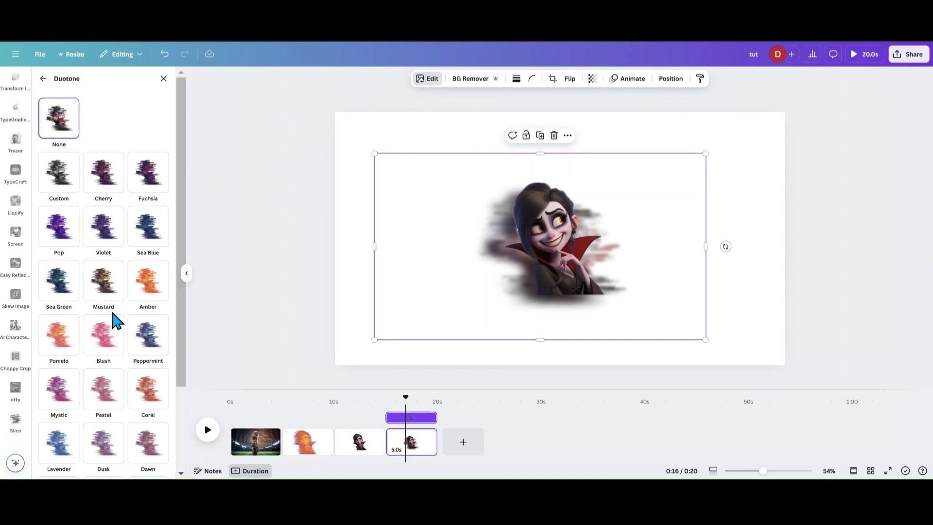
click(65, 351)
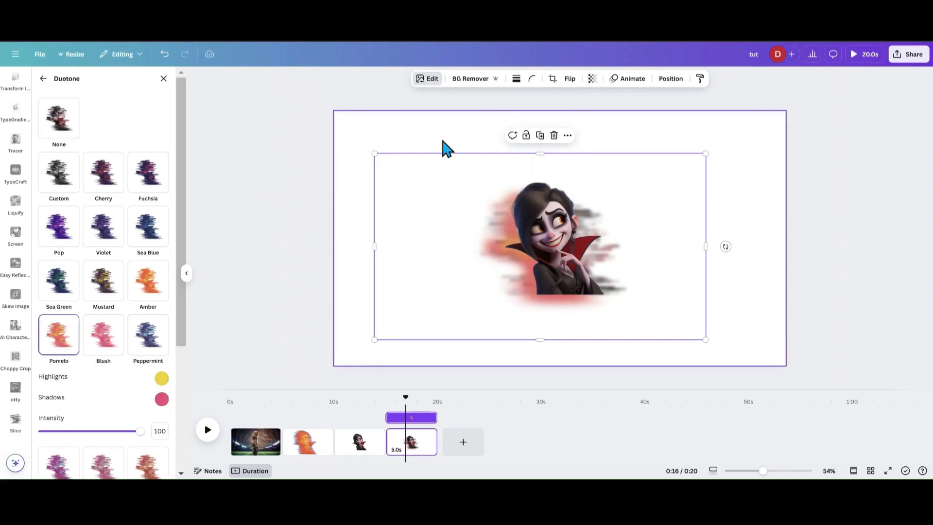
Apply the Violet duotone to the minced vampire layer just above the background.
click(670, 79)
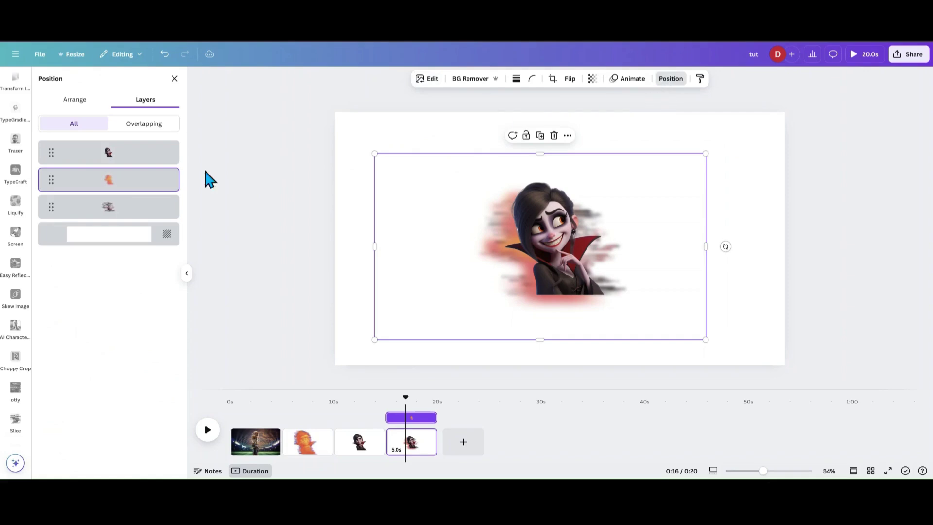
click(108, 206)
click(427, 79)
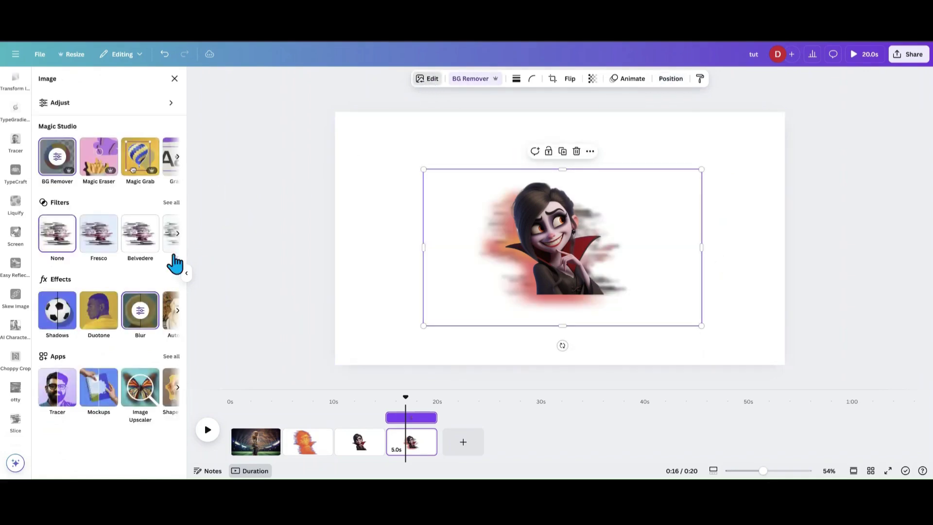
click(99, 316)
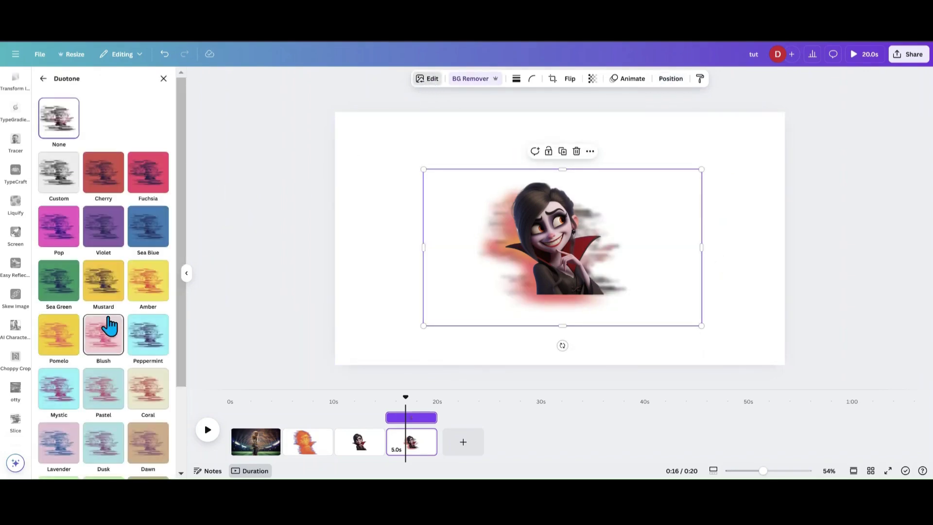
click(111, 240)
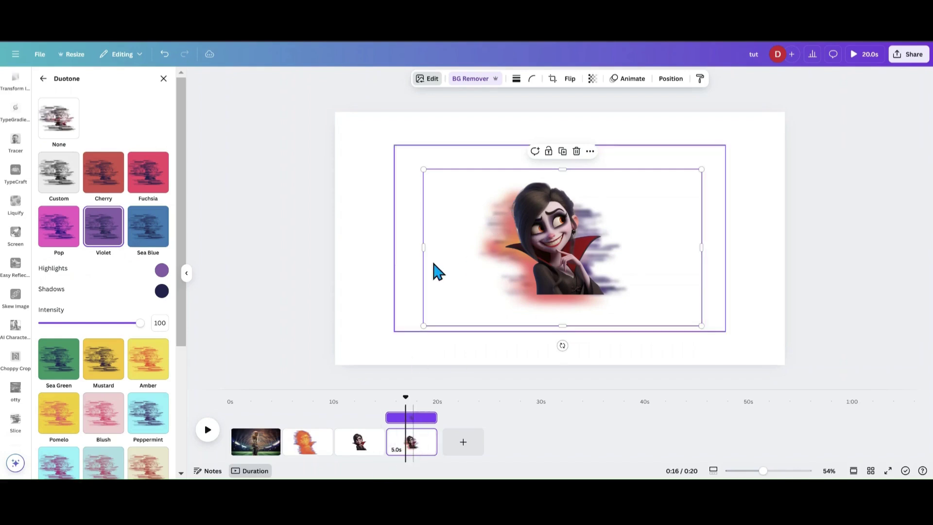
Enlarge the violet minced layer and position it so its streaks extend around the sharp vampire on both sides.
drag(424, 248, 363, 251)
drag(704, 169, 745, 151)
drag(653, 234, 664, 238)
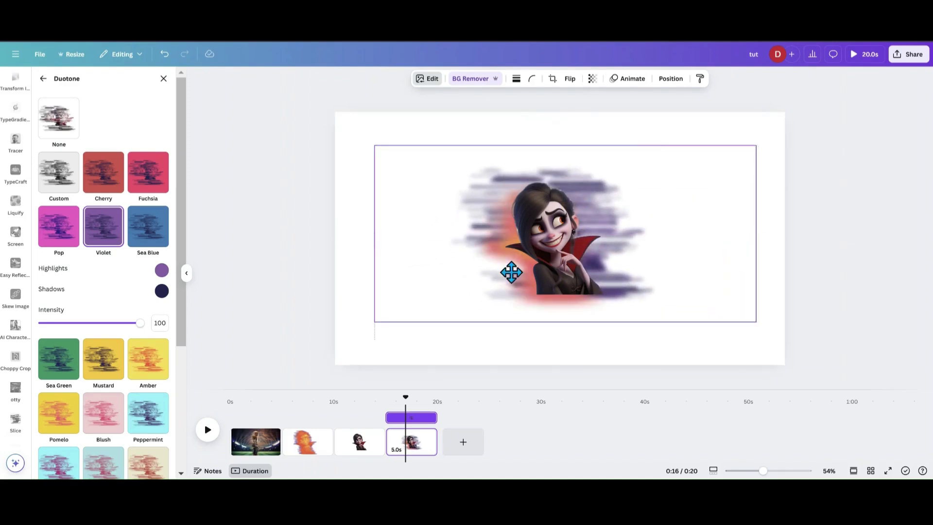
drag(510, 271, 514, 268)
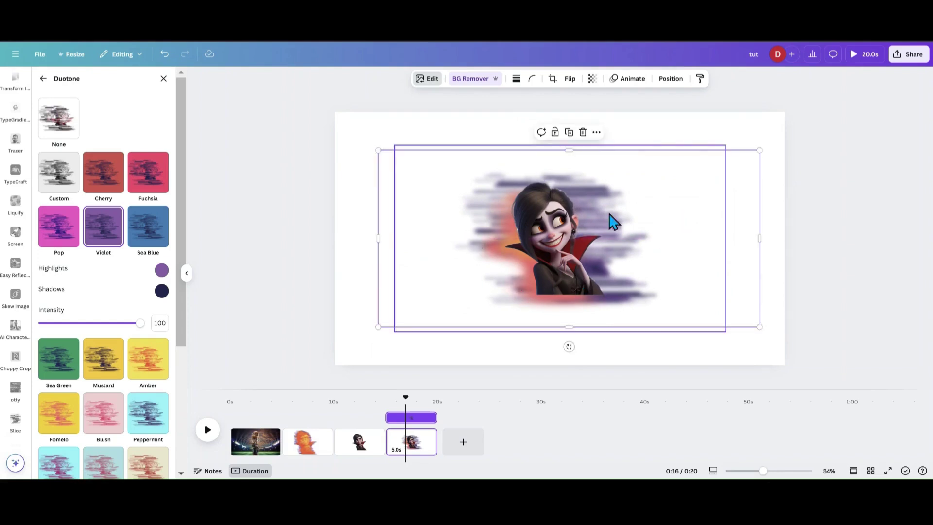
mouse_move(535, 270)
mouse_down()
mouse_move(546, 270)
mouse_move(537, 270)
mouse_up()
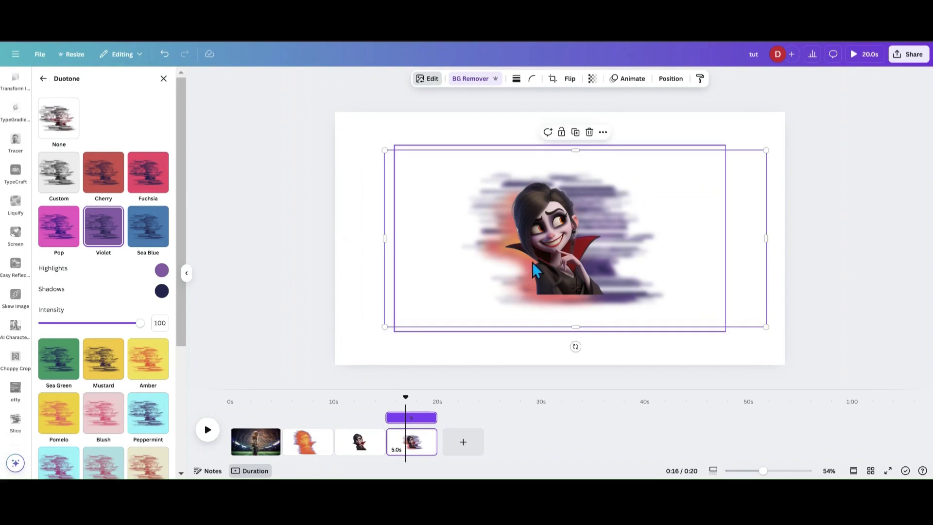
Duplicate the violet minced layer, apply the Peppermint duotone to the copy and offset it slightly up from the original.
click(576, 132)
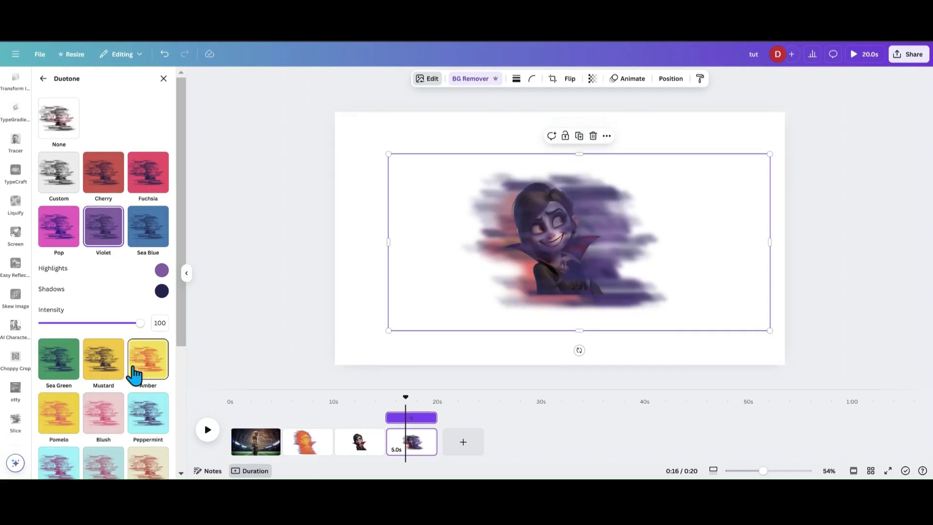
click(143, 417)
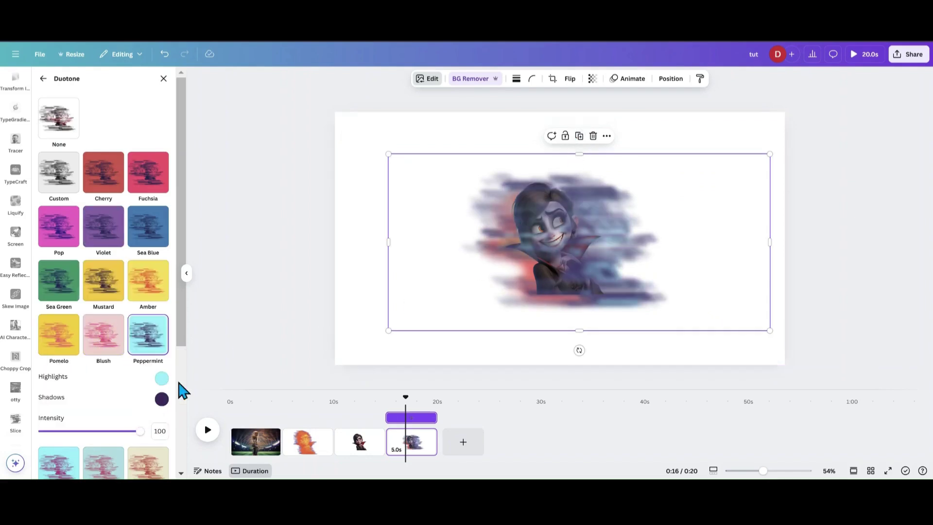
drag(579, 289, 569, 272)
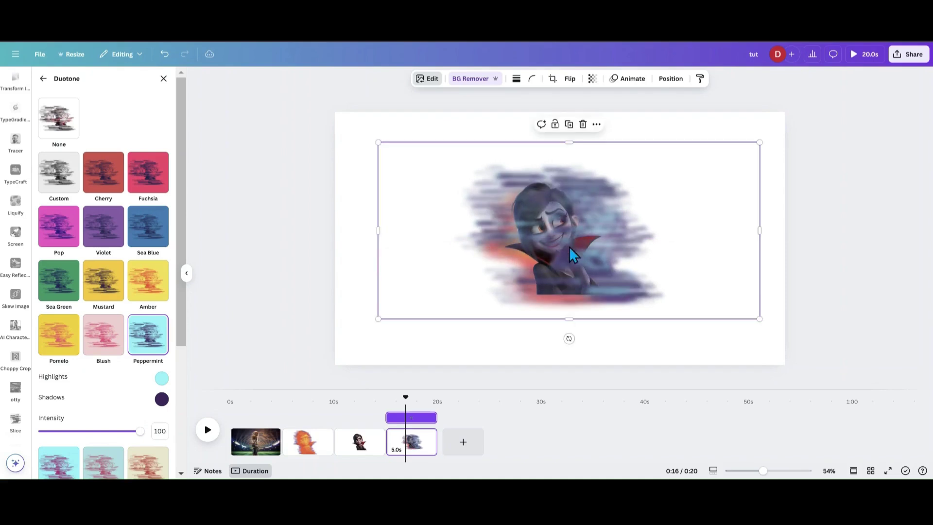
Move the Peppermint copy down the layer order, beneath the Pomelo layer and above the violet one.
click(671, 79)
drag(138, 160, 132, 235)
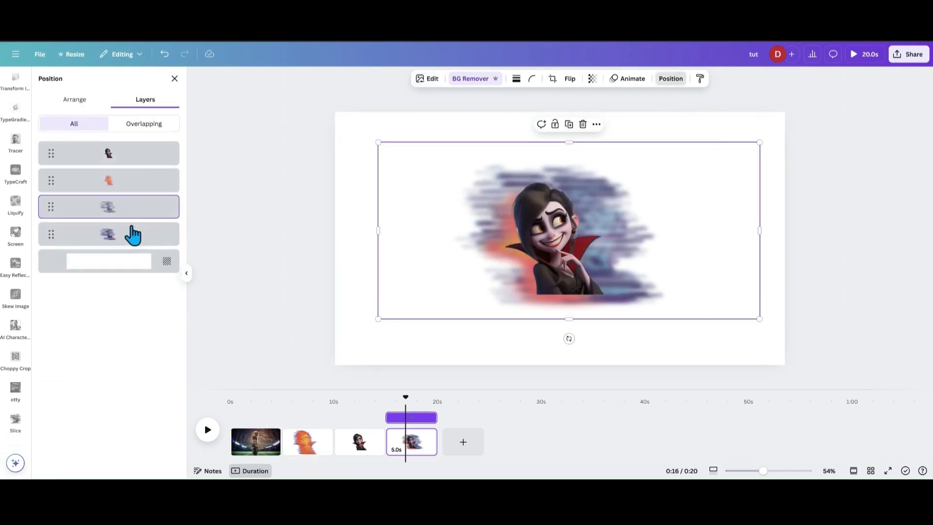
click(263, 334)
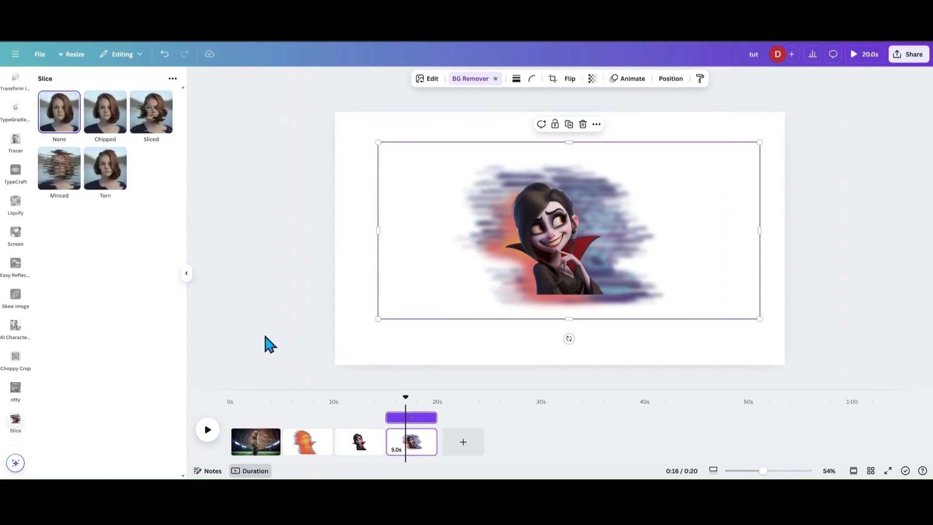
click(340, 362)
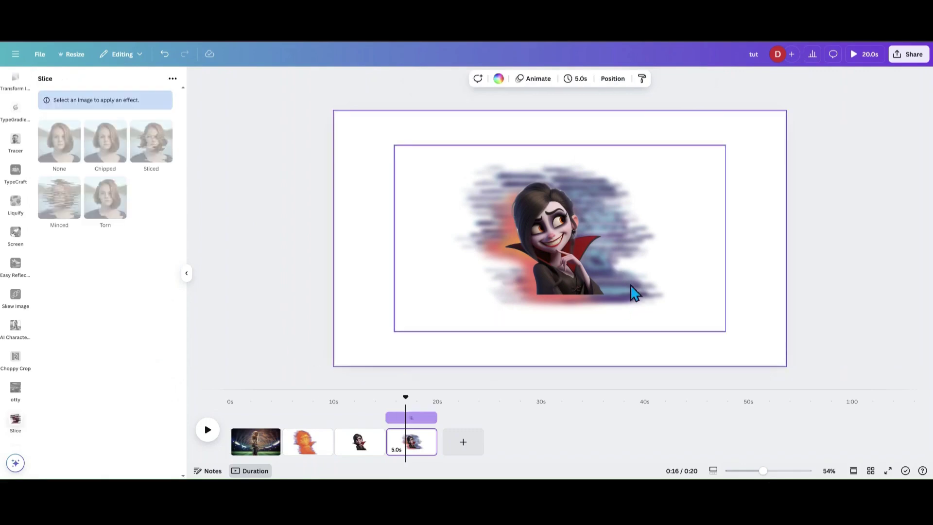
Enlarge the sharp vampire to about 1,564 × 880 and center it over the blurred minced layers.
drag(568, 267, 600, 270)
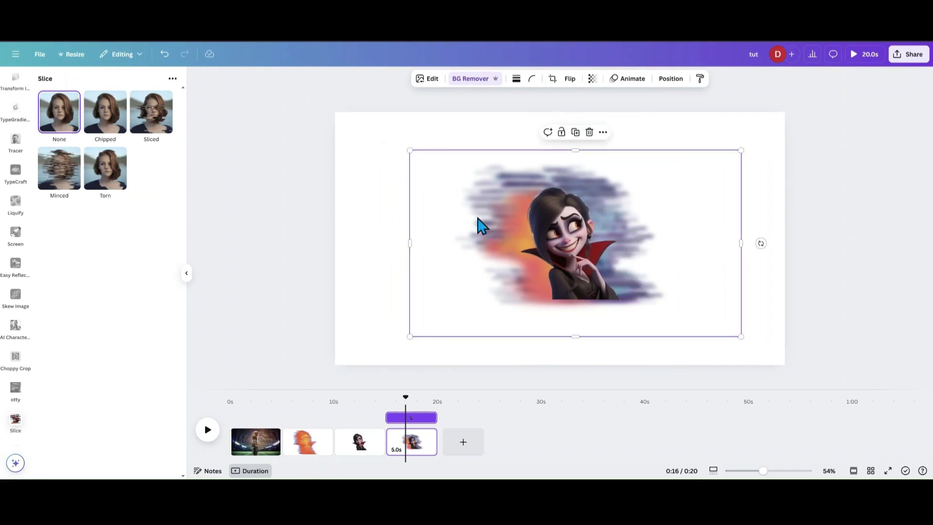
drag(409, 151, 374, 132)
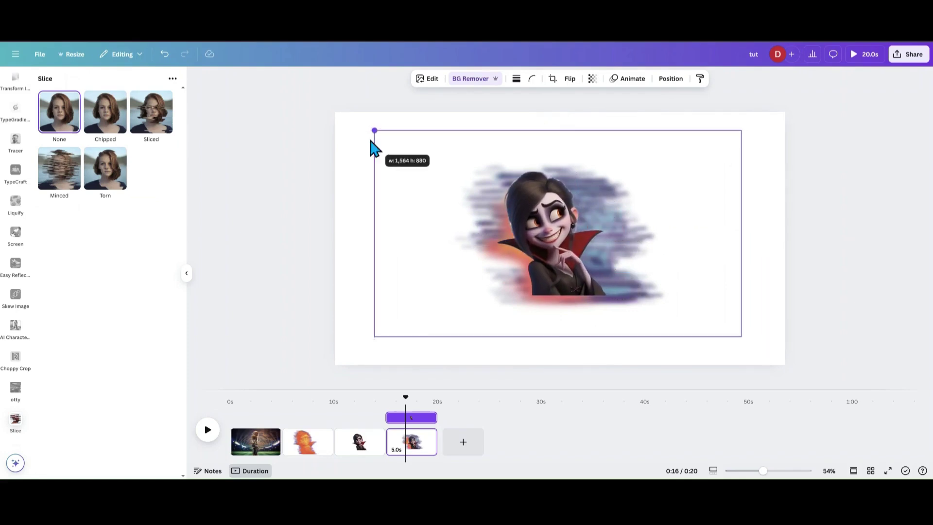
drag(424, 218, 423, 221)
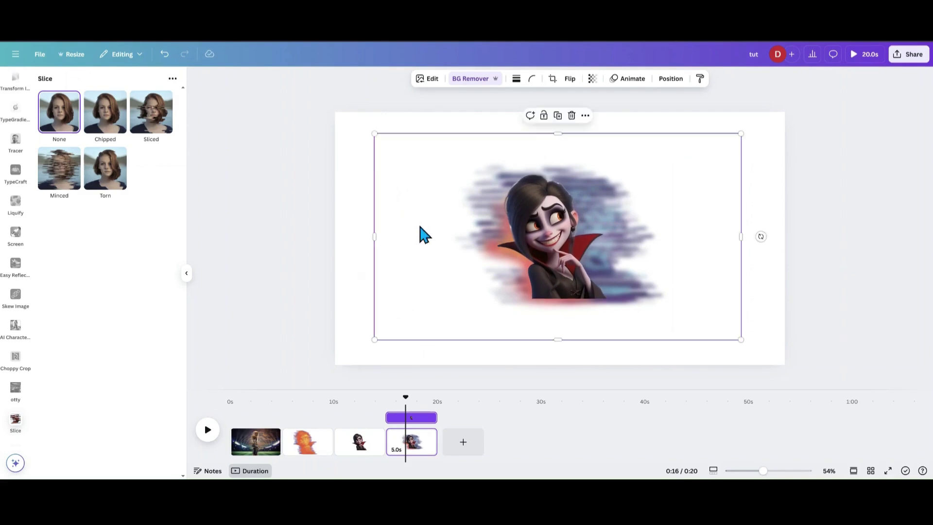
click(297, 290)
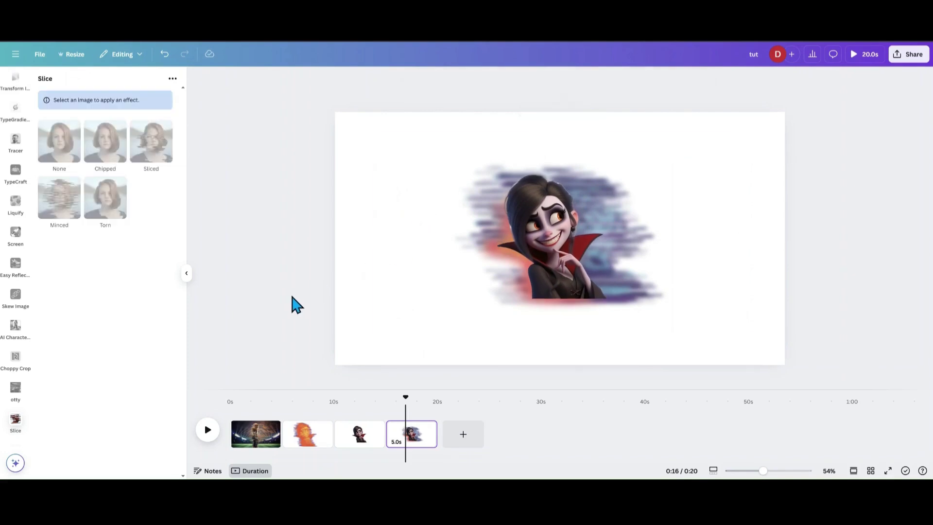
Add a blank page after the last one and insert the uploaded witch image with the starry background.
click(260, 436)
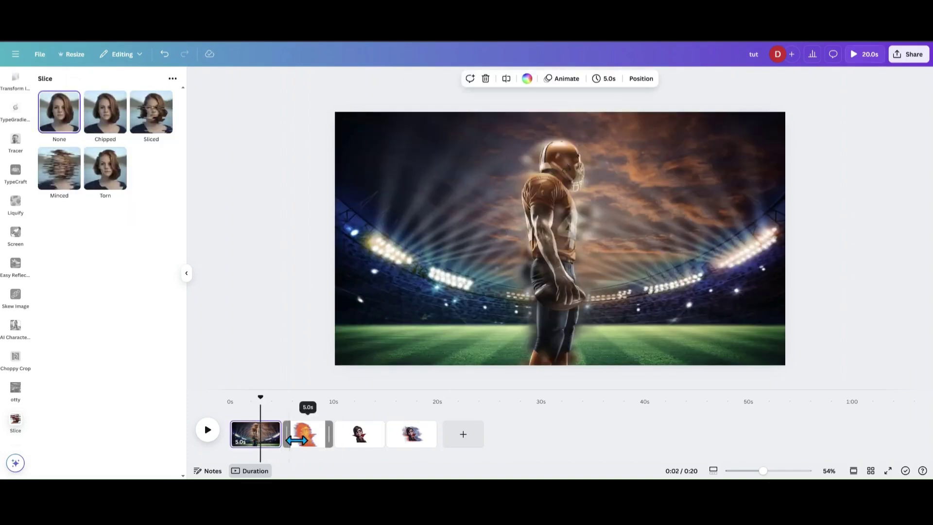
click(315, 440)
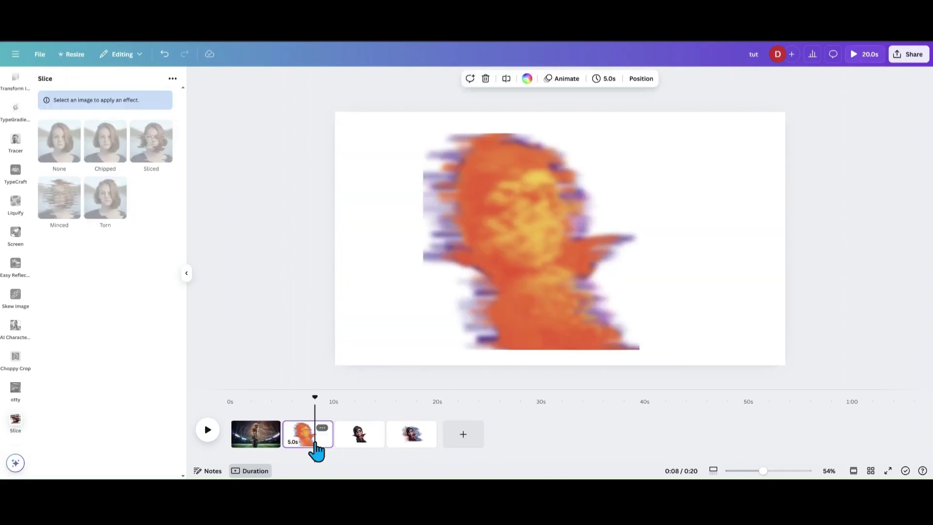
click(455, 439)
scroll(20, 286, up, 10)
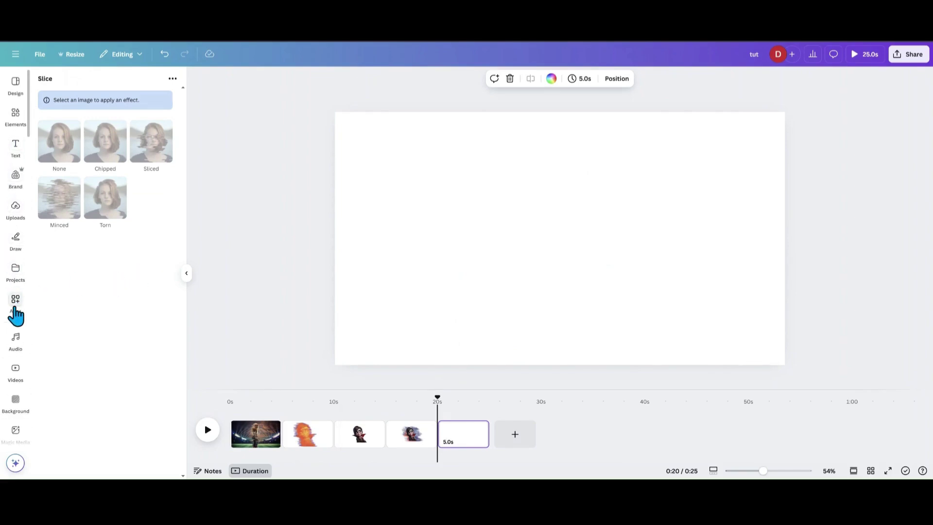
click(15, 213)
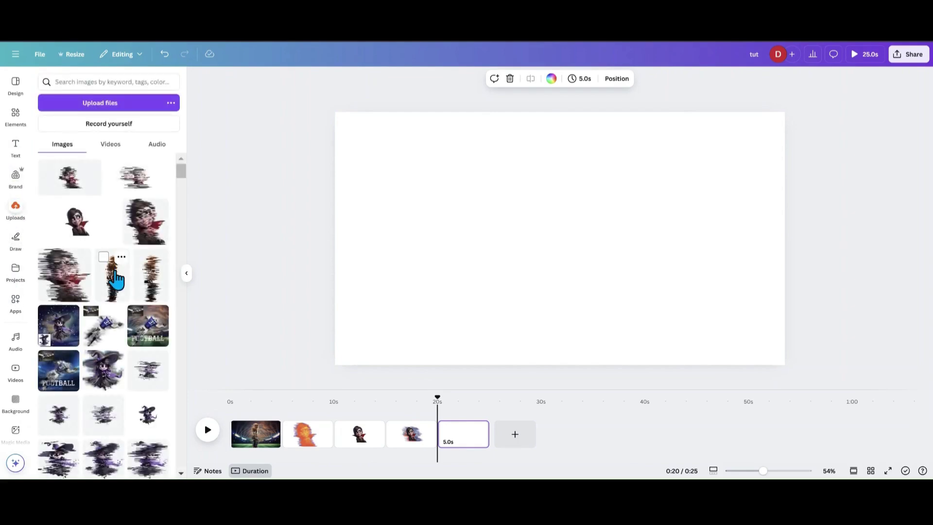
scroll(110, 282, down, 5)
click(61, 199)
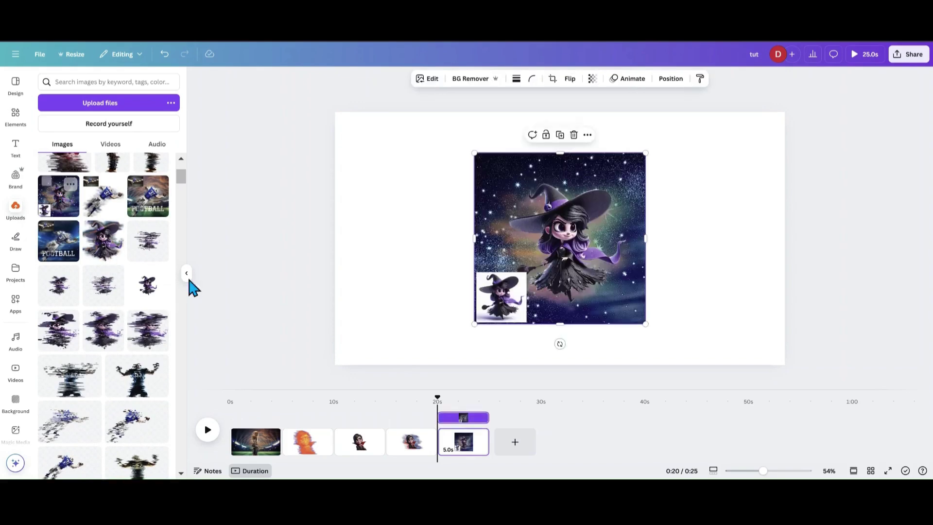
Enlarge the witch image to nearly full page height and place it on the left half of the page.
drag(643, 236, 529, 226)
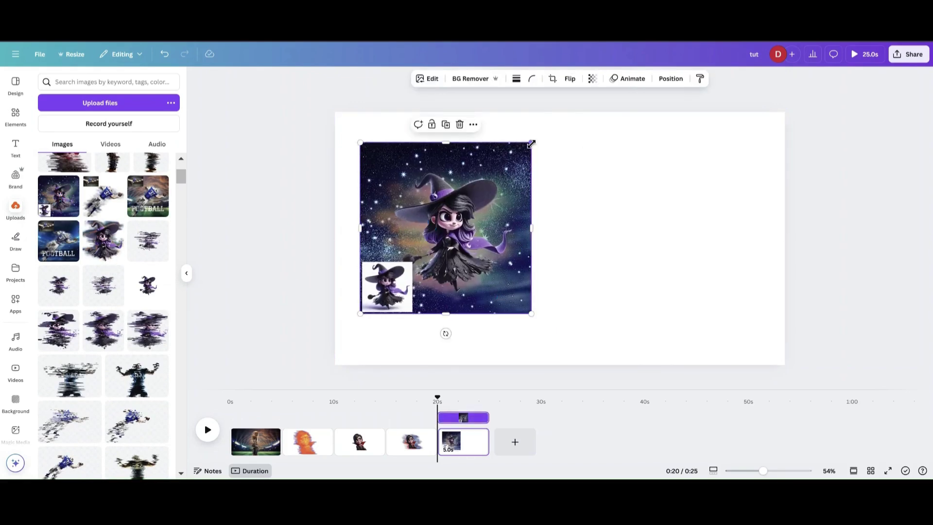
drag(531, 142, 625, 125)
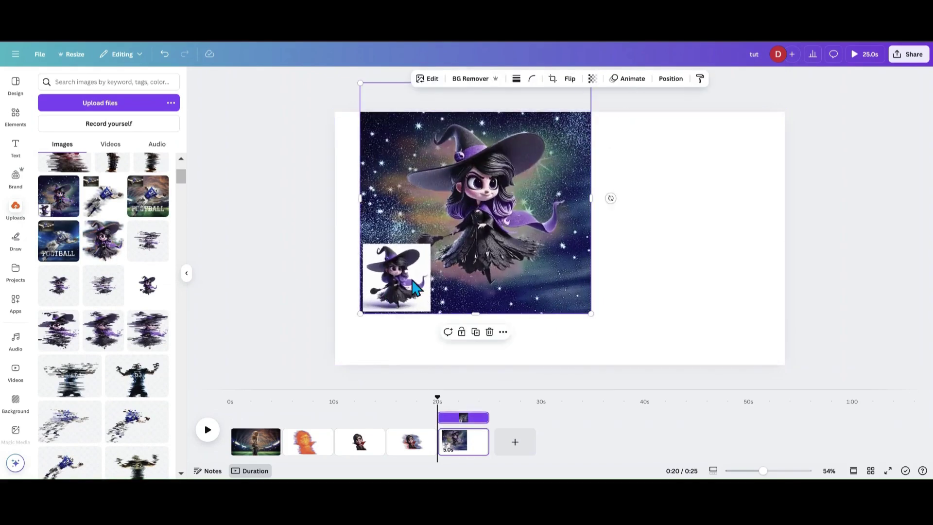
drag(407, 294, 403, 317)
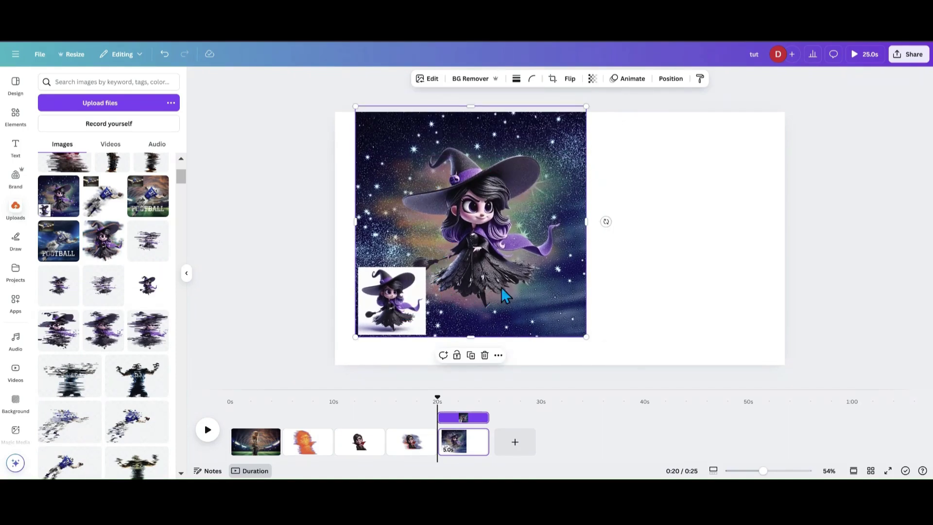
drag(507, 232, 492, 249)
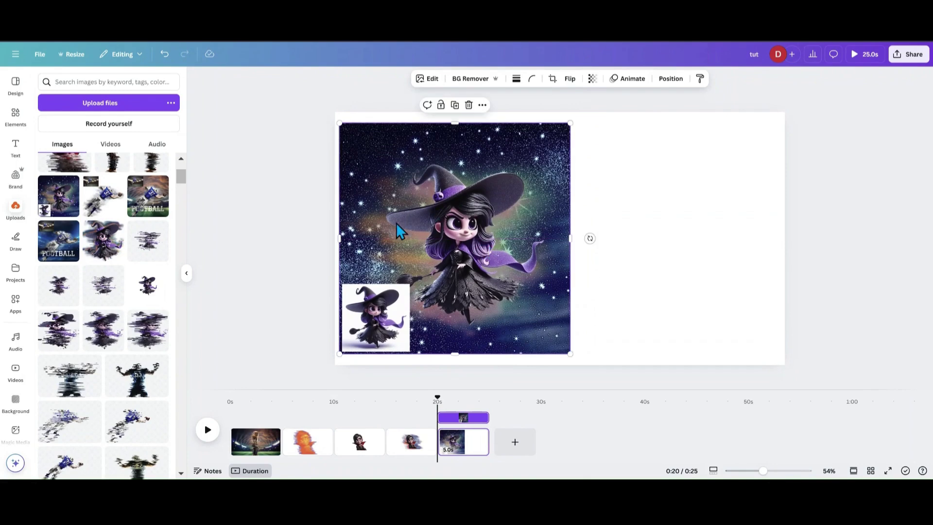
drag(439, 272, 439, 272)
Insert the uploaded diving football player image with the white background and place it in the page's upper right area.
click(103, 210)
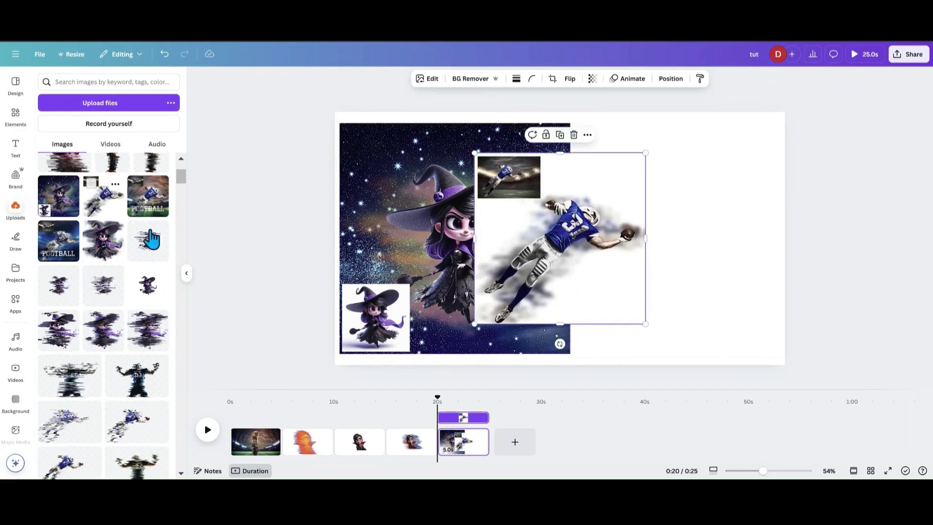
drag(580, 241, 665, 256)
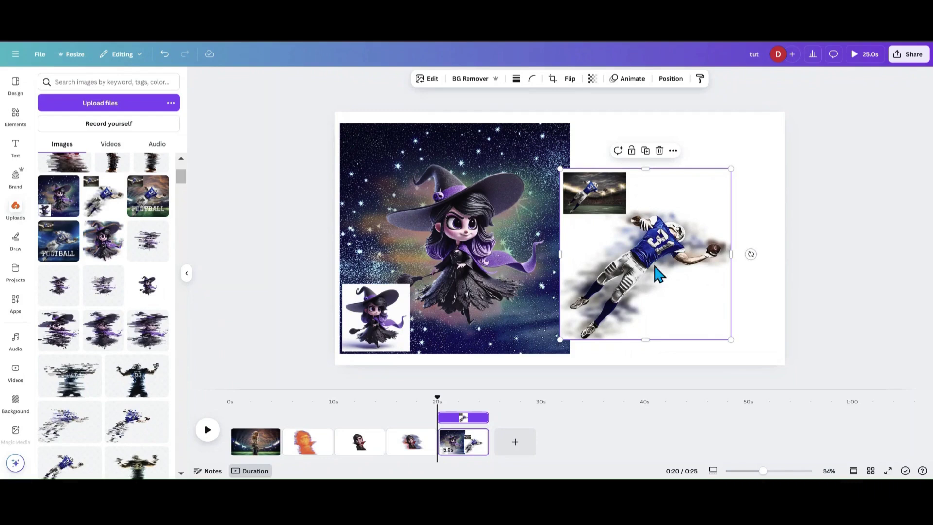
drag(685, 262, 701, 213)
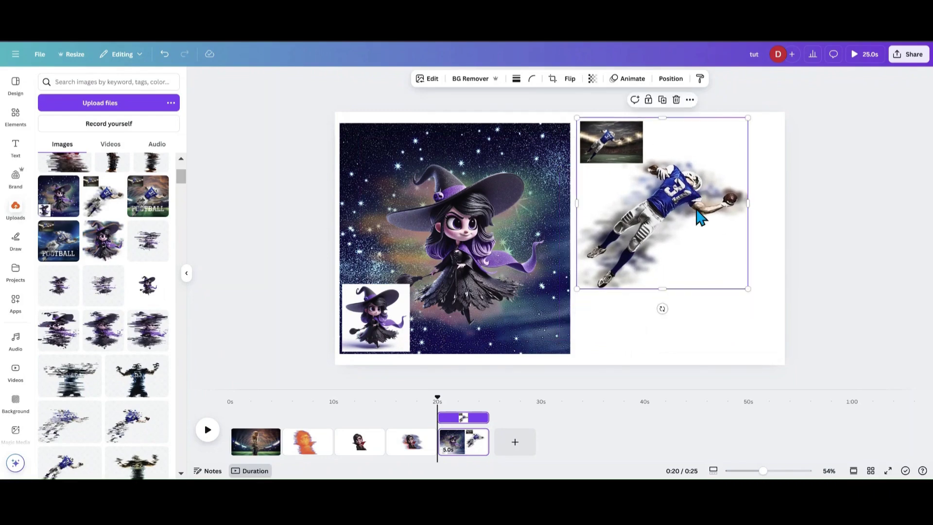
Insert the blue and the orange-sky FOOTBALL posters from the uploads and stack them on the right half of the page.
click(60, 256)
drag(566, 243, 650, 250)
click(149, 208)
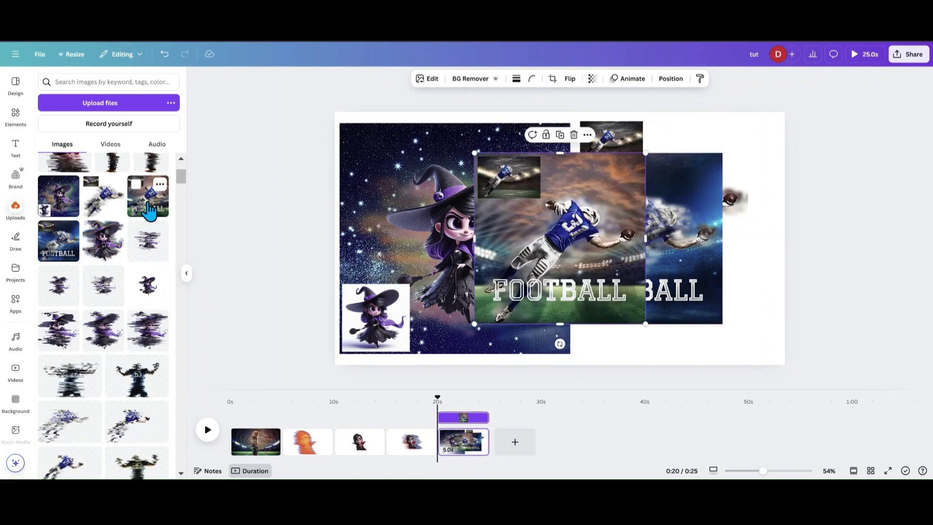
drag(545, 246, 590, 287)
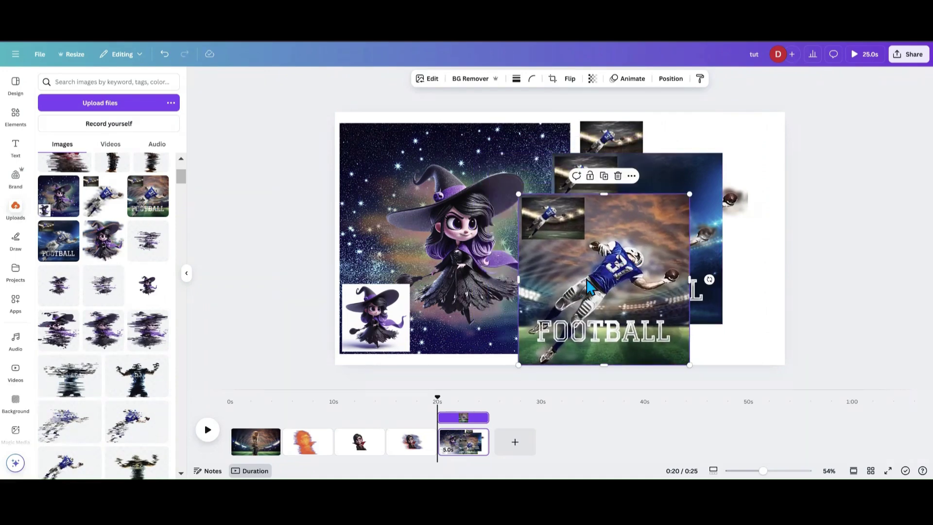
drag(587, 334, 637, 251)
click(283, 285)
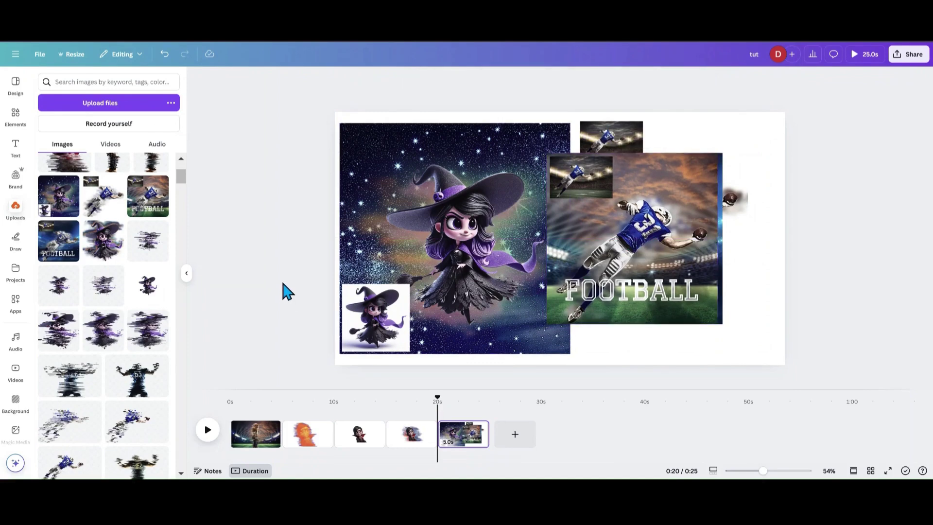